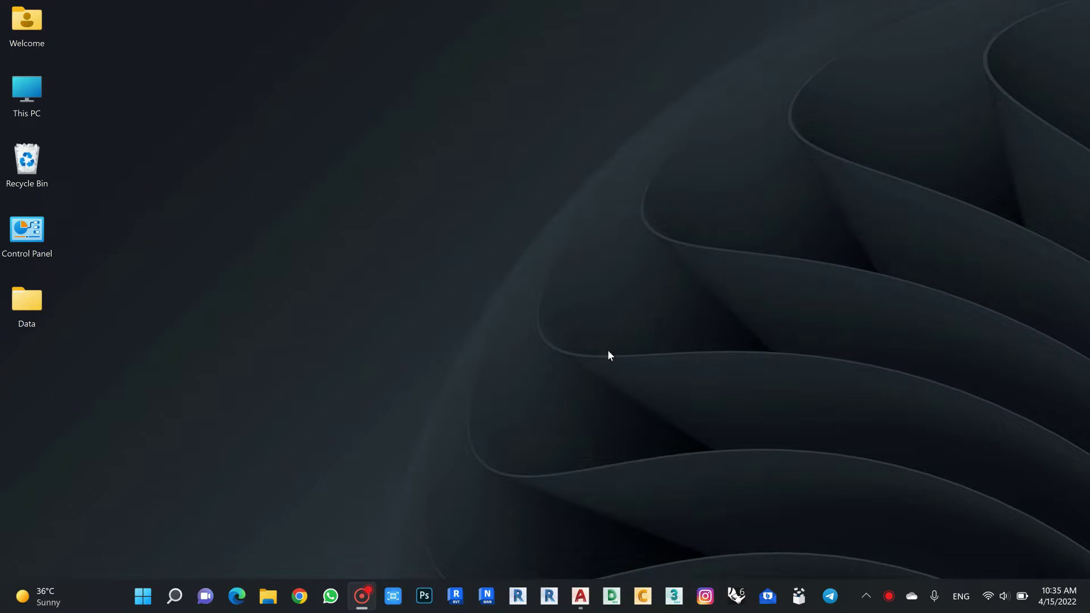
Step: Restore the LocationFile drawing and start exporting it as an ACIS LocationFile.sat file
click(580, 597)
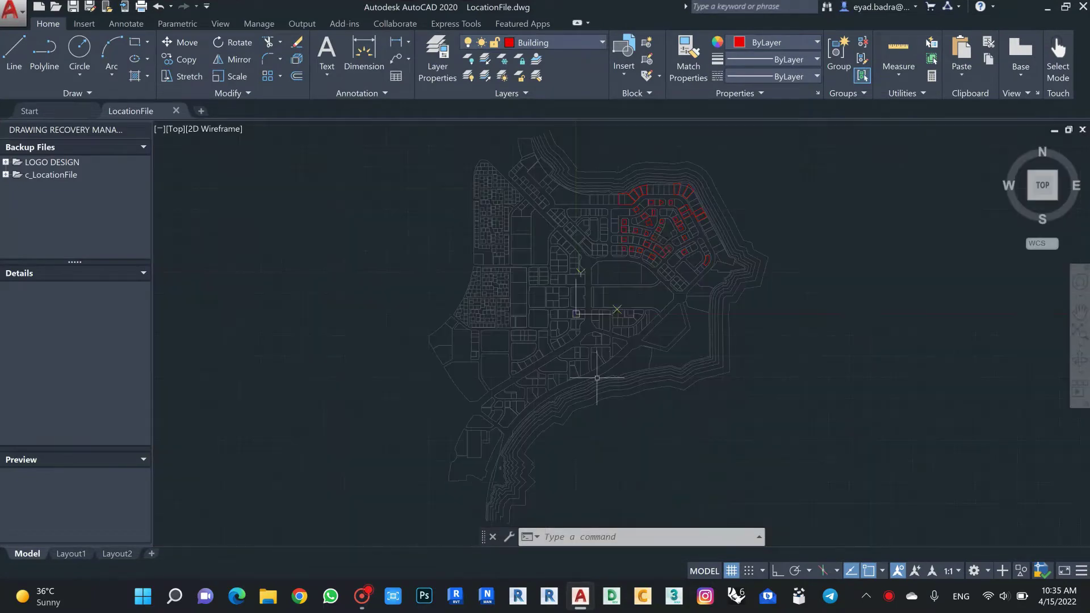
scroll(674, 173, up, 5)
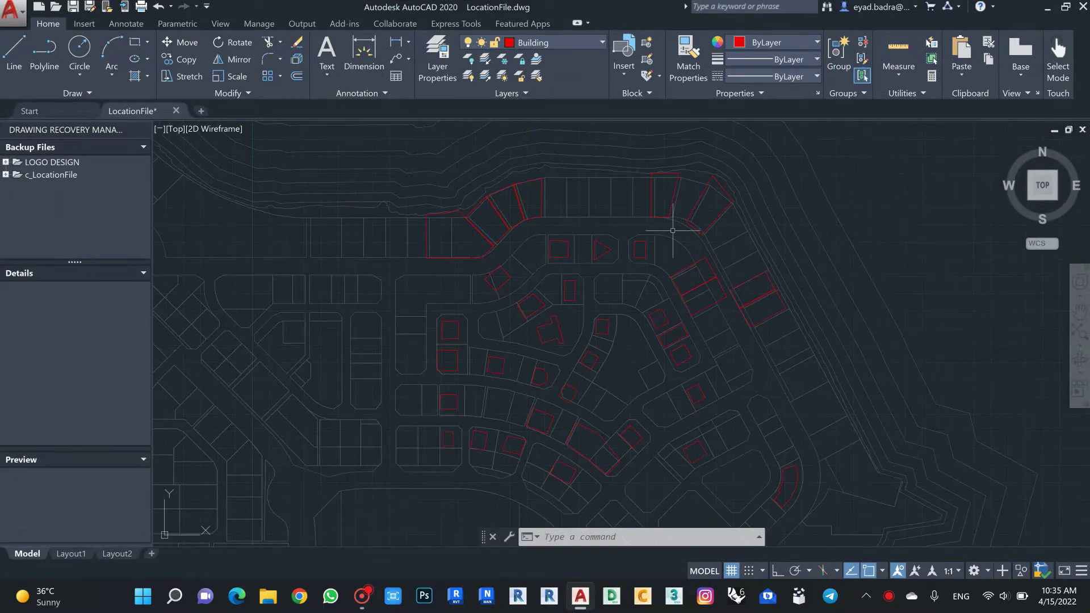
scroll(669, 299, down, 8)
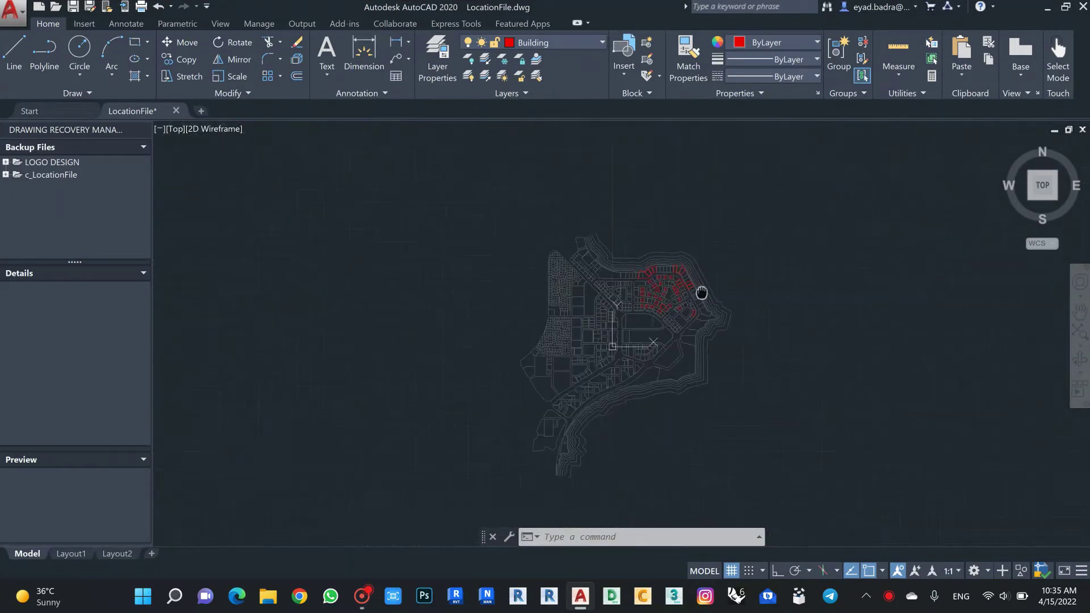
scroll(653, 315, up, 4)
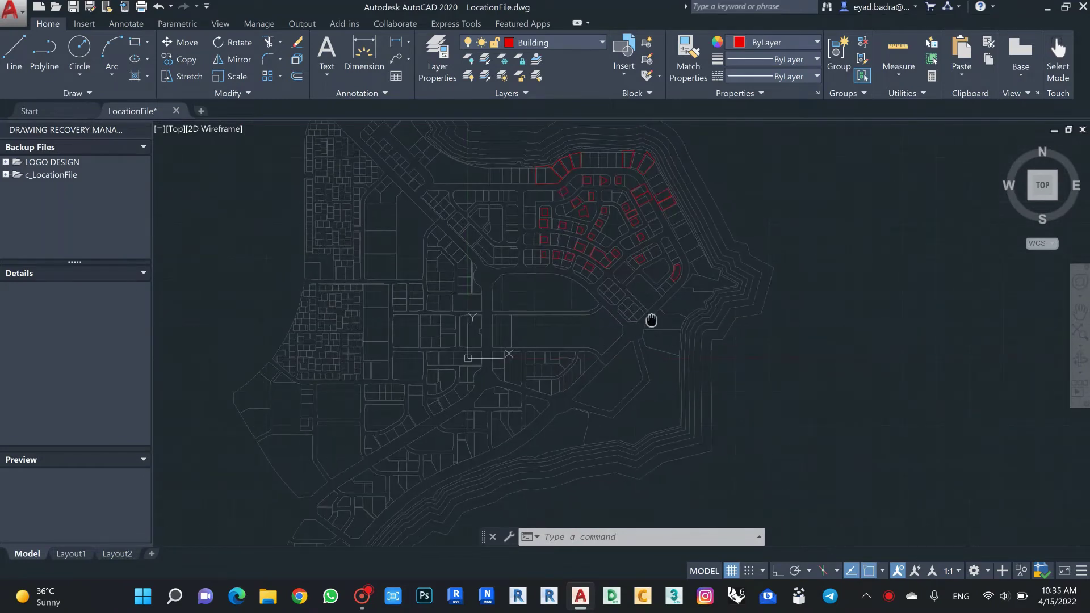
scroll(653, 319, down, 4)
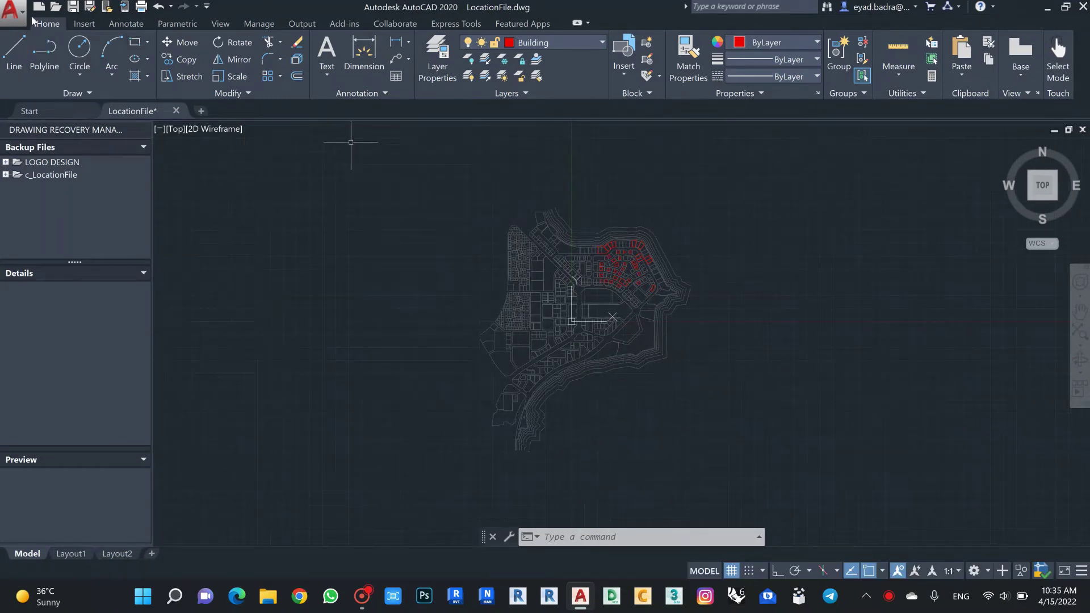
click(12, 12)
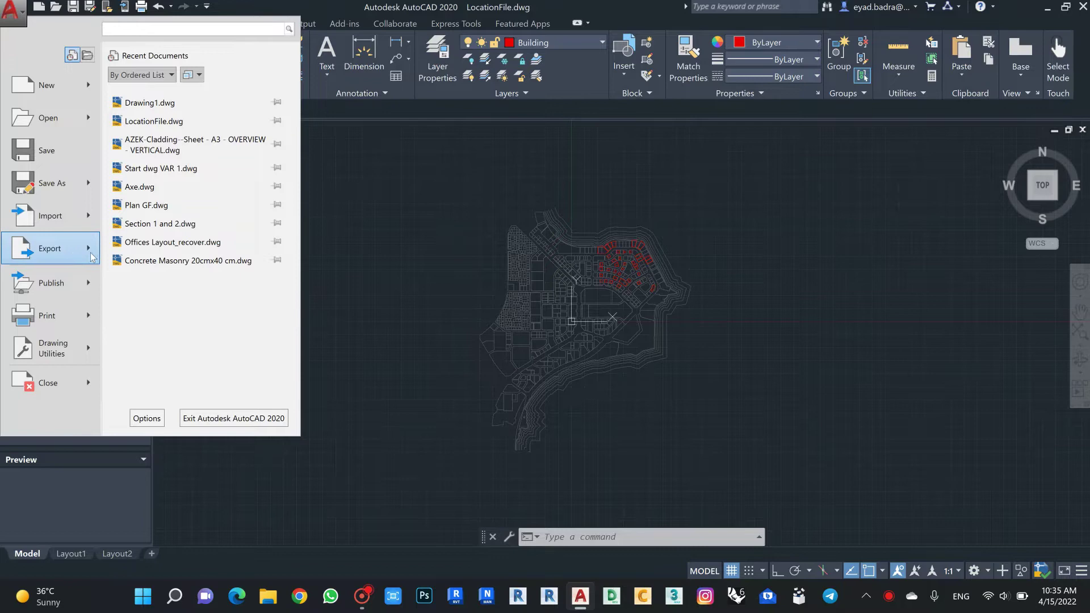
click(74, 258)
click(167, 335)
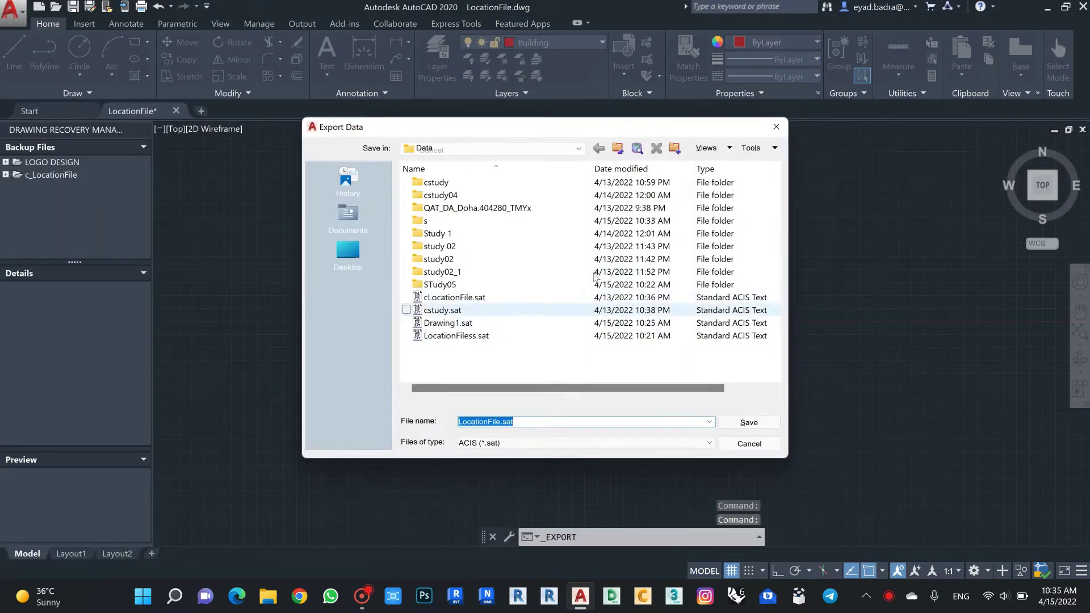
Step: Create a new folder named CFD inside the Data folder and open it
right_click(437, 362)
mouse_move(479, 496)
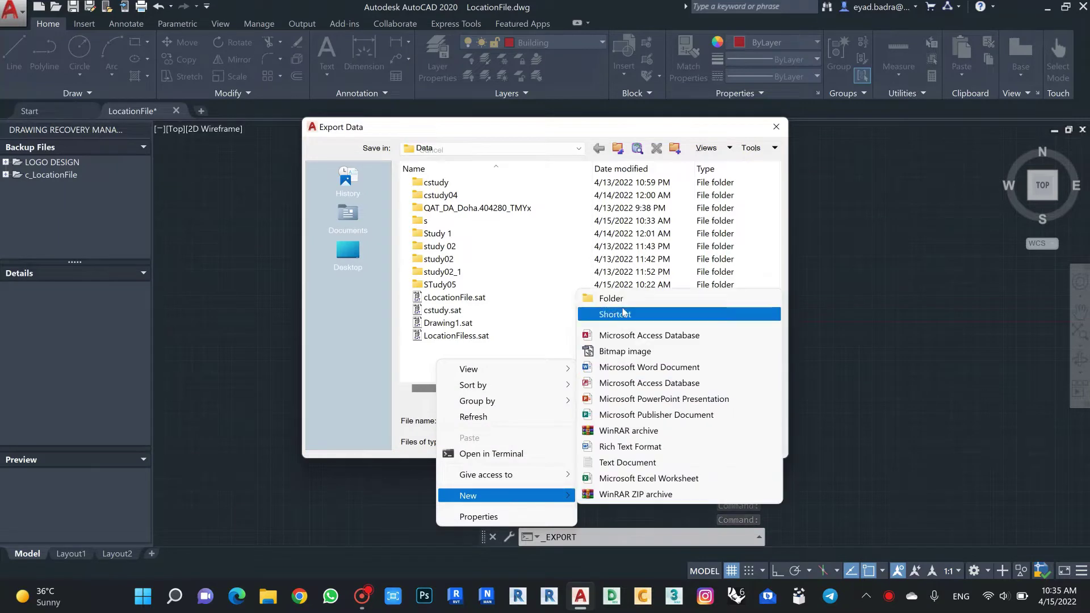
click(611, 297)
text(D)
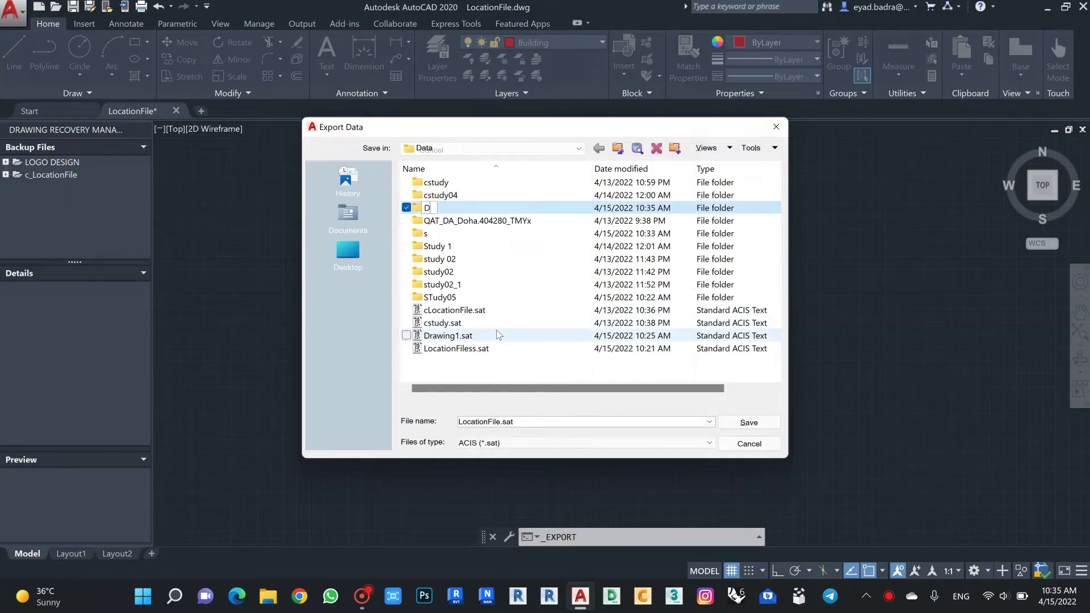
text(FC)
key(BackSpace)
key(BackSpace)
text(CFD)
key(Return)
key(Return)
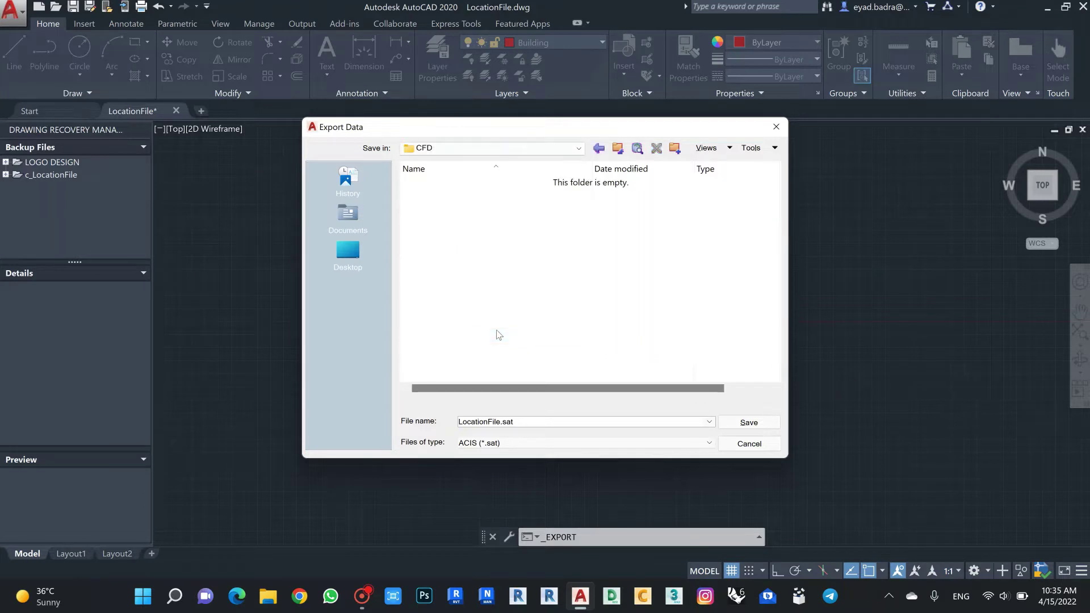
Step: Save the export as LocationFile.sat in the CFD folder
click(498, 422)
click(526, 423)
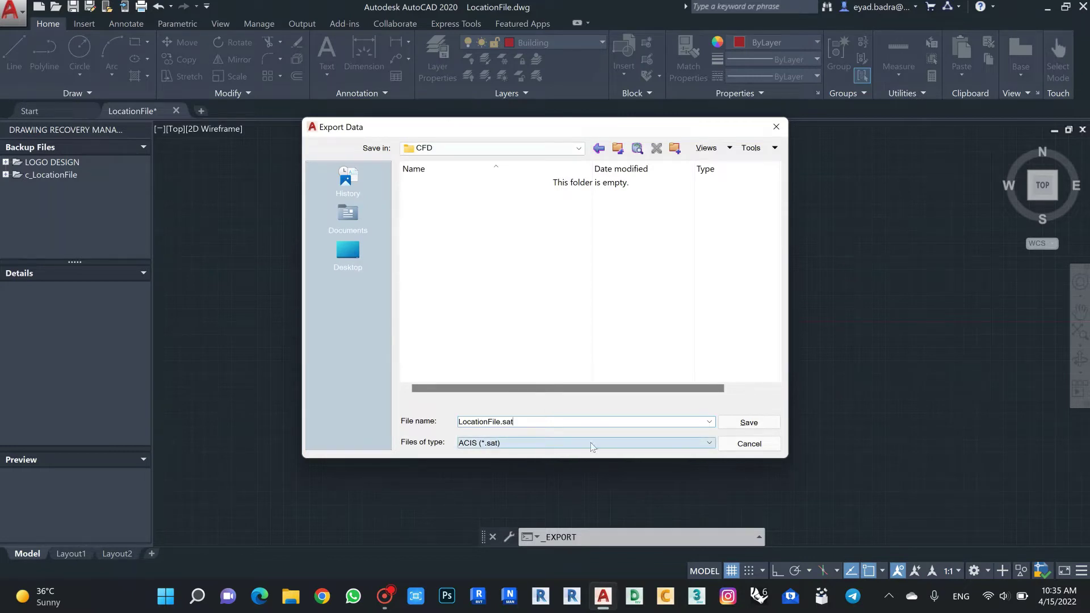
click(741, 423)
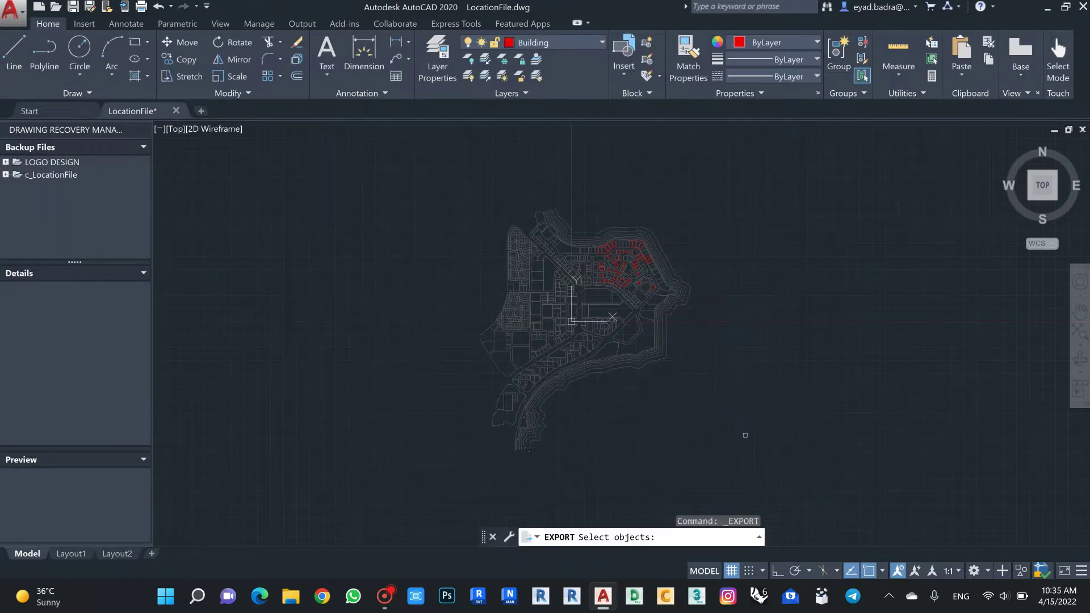
Step: Turn off the D MAP$0$A-DOHA_MAP layer and window-select the 38 buildings to export
click(587, 42)
click(460, 162)
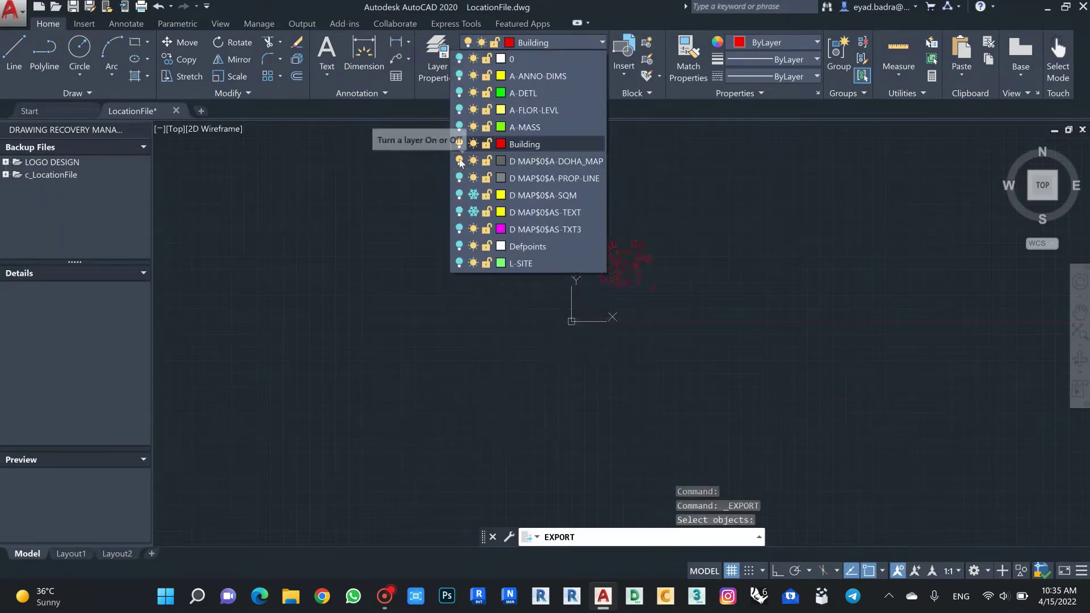
scroll(659, 246, up, 5)
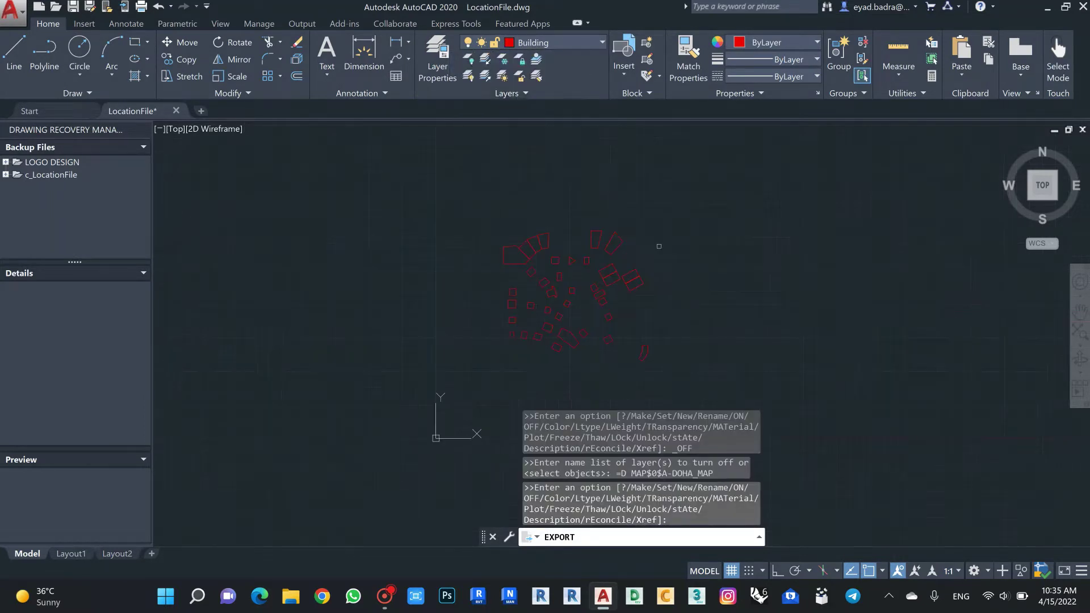
click(714, 190)
click(430, 380)
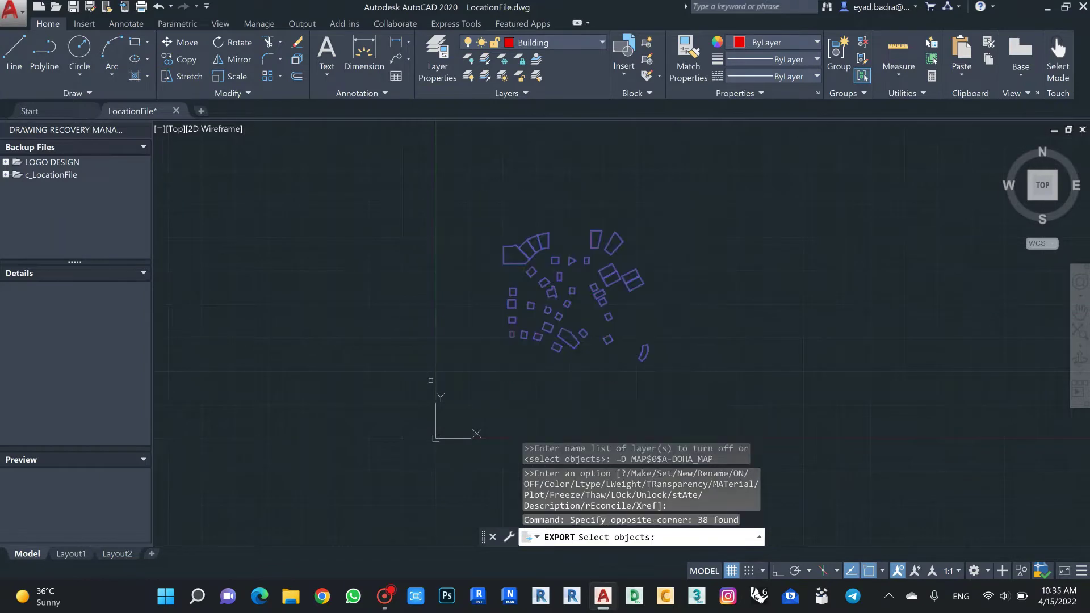
key(Return)
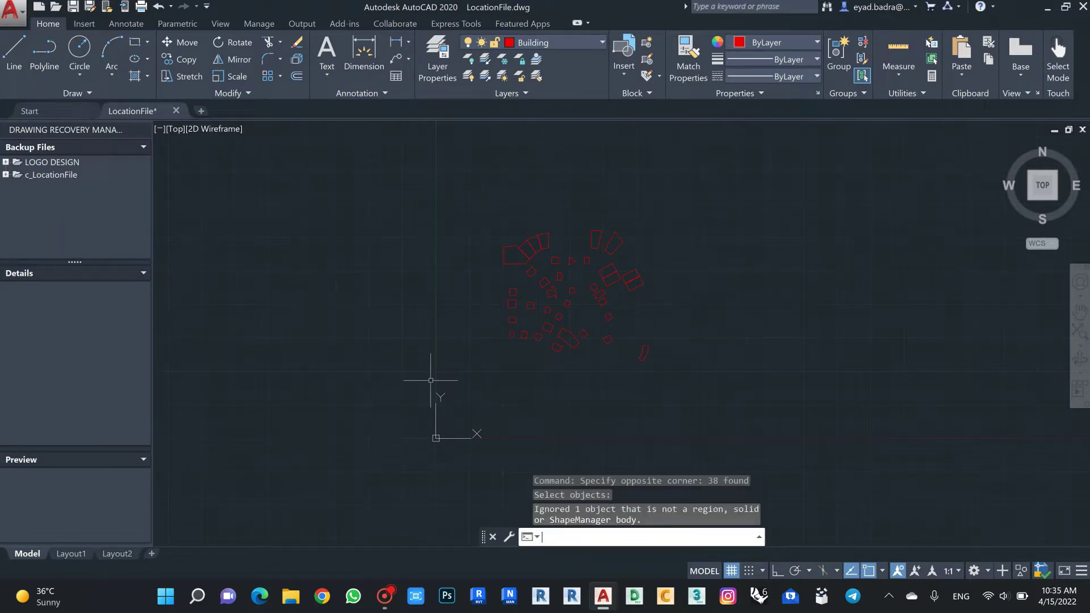
Step: Confirm the Millimeters drawing units with UNITS, then minimize AutoCAD
text(units)
key(Return)
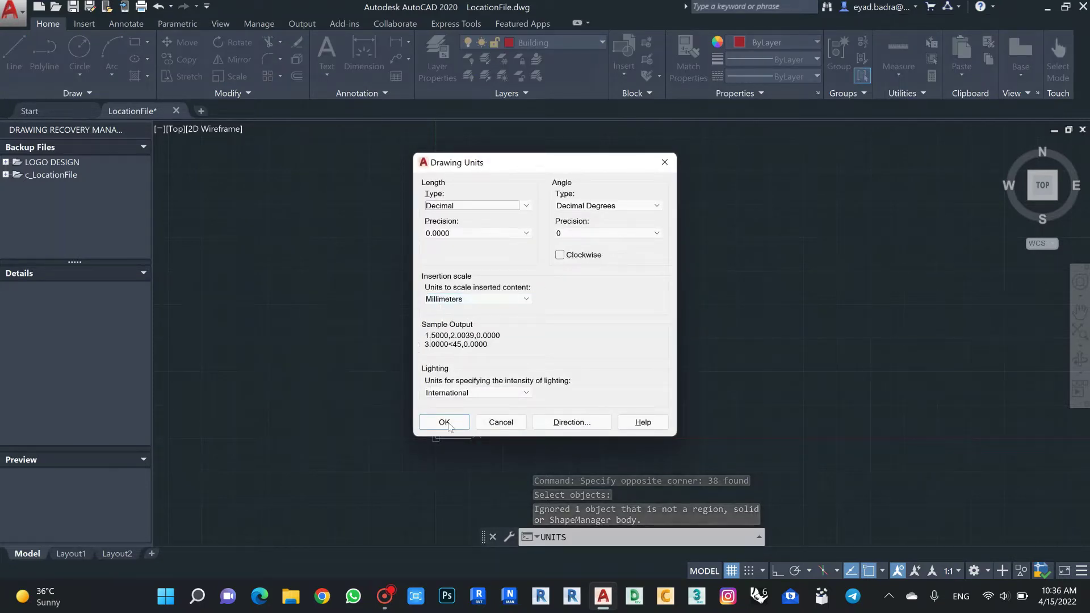
click(445, 422)
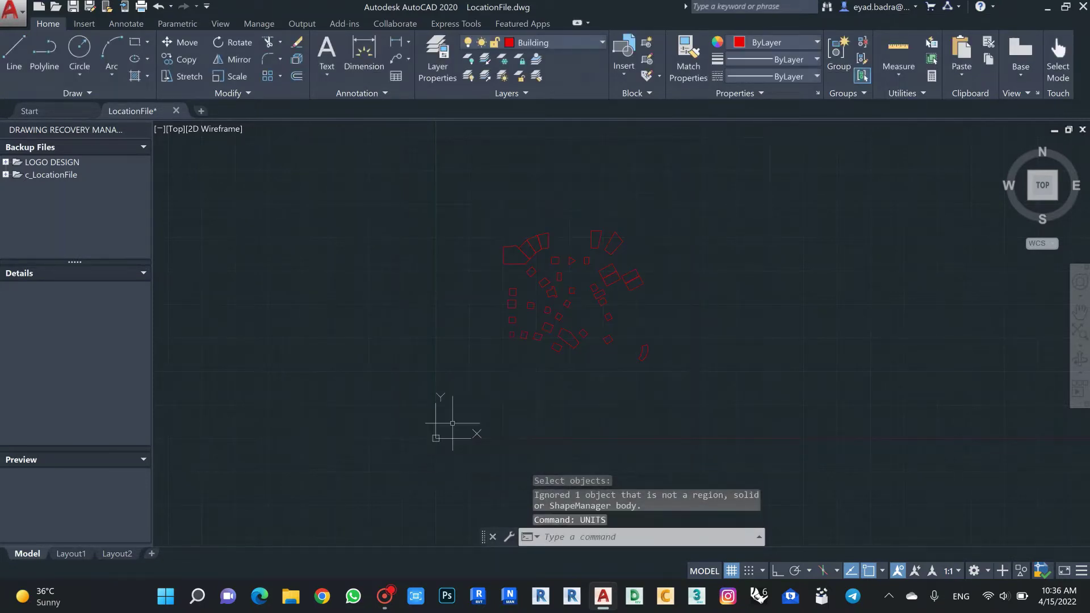
click(1048, 7)
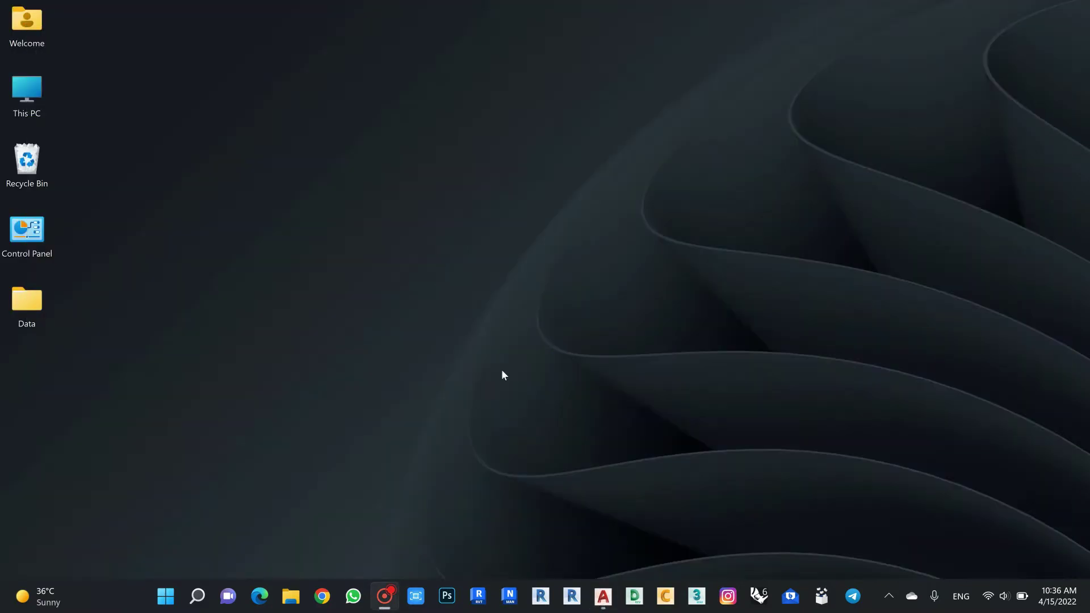
Step: Launch CFD 2019 and start a new design study from Desktop\Data\CFD\LocationFile.sat
click(666, 597)
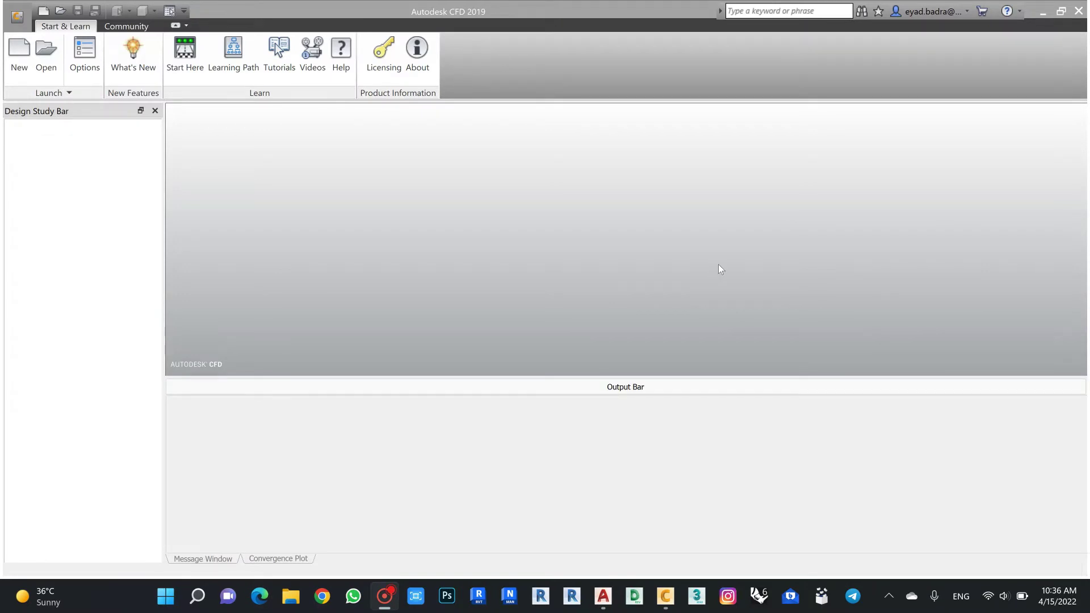
click(19, 54)
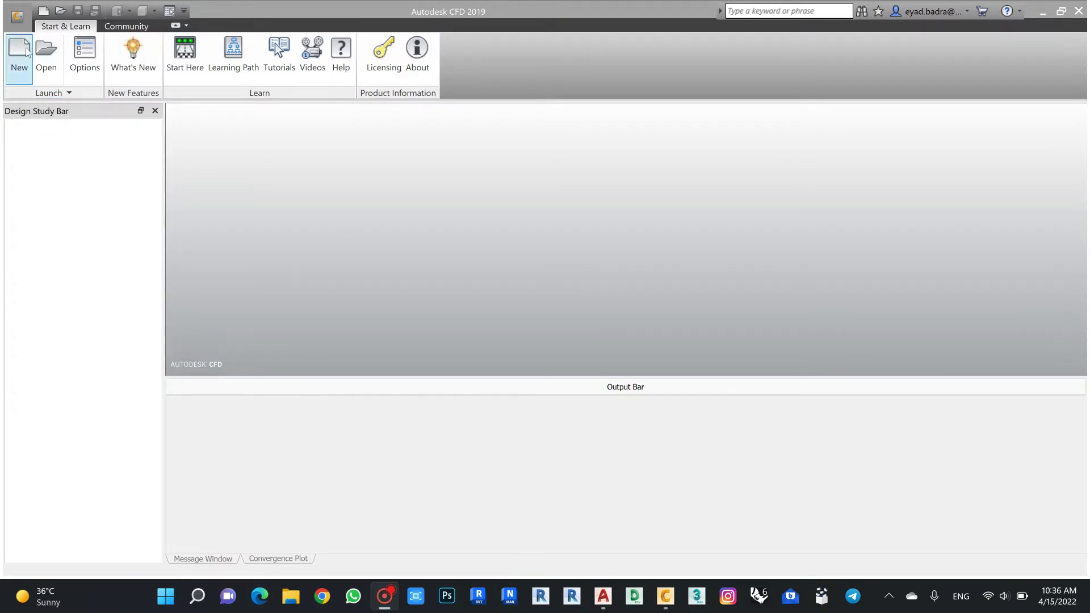
click(580, 278)
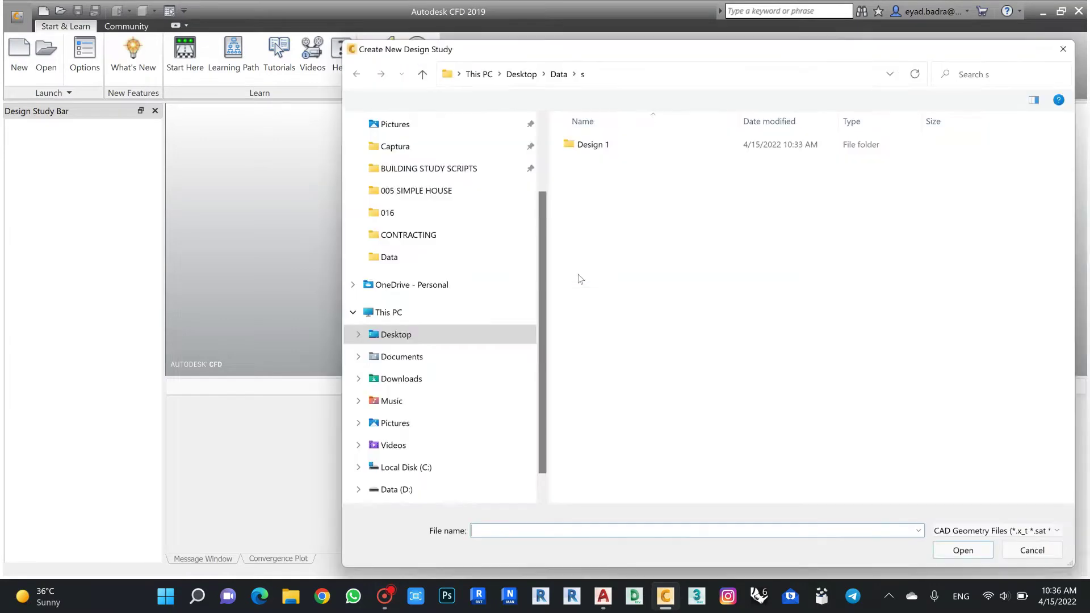
scroll(400, 227, up, 3)
click(390, 148)
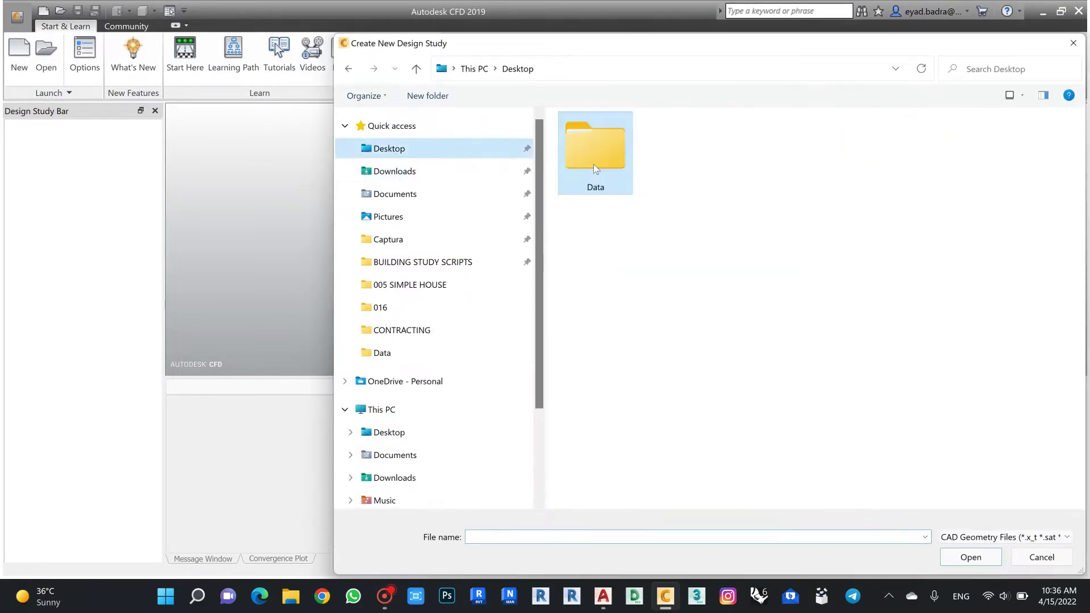
double_click(586, 143)
double_click(590, 141)
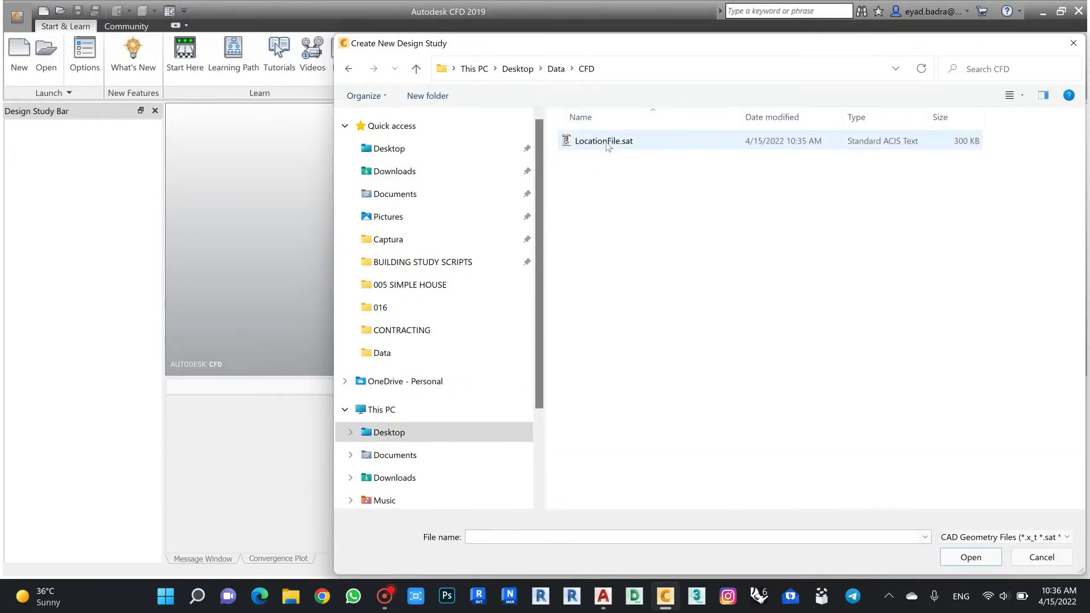
click(594, 142)
click(956, 559)
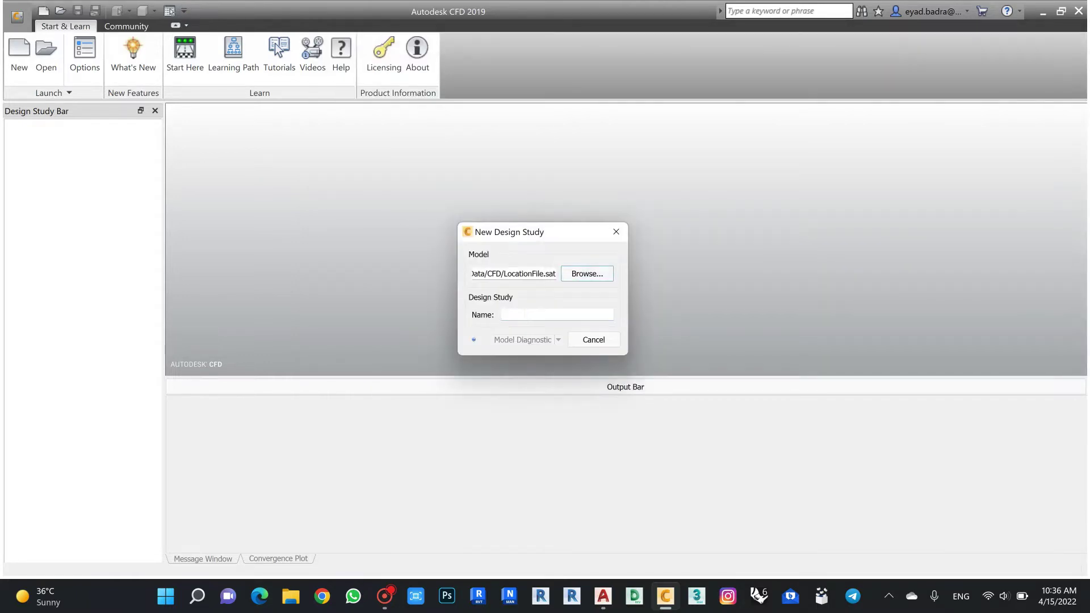
Step: Name the study Study01 and create it with Model Diagnostic
text(Study01)
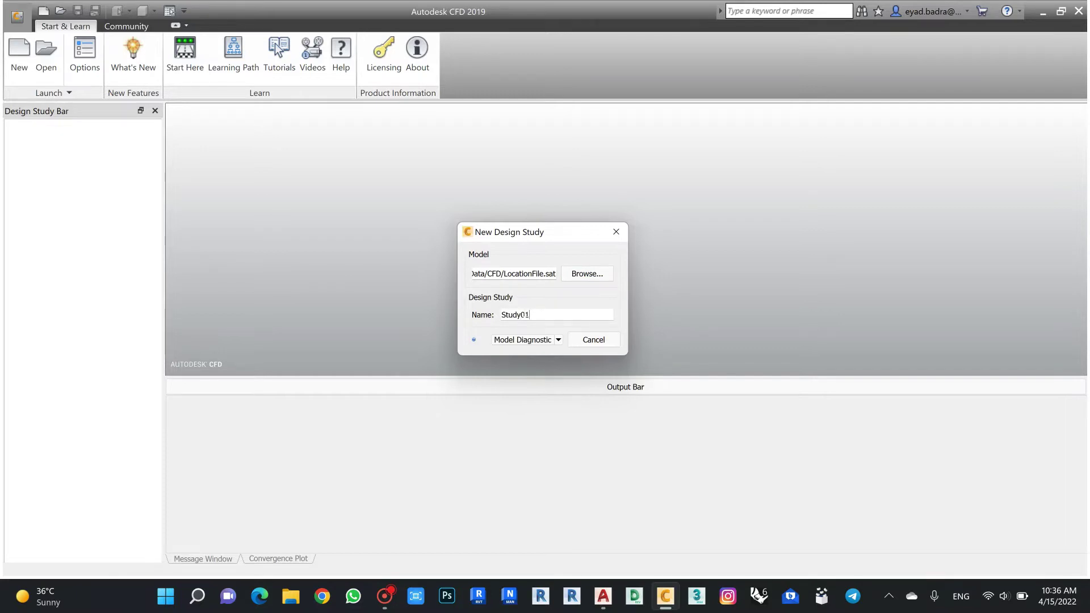
click(558, 340)
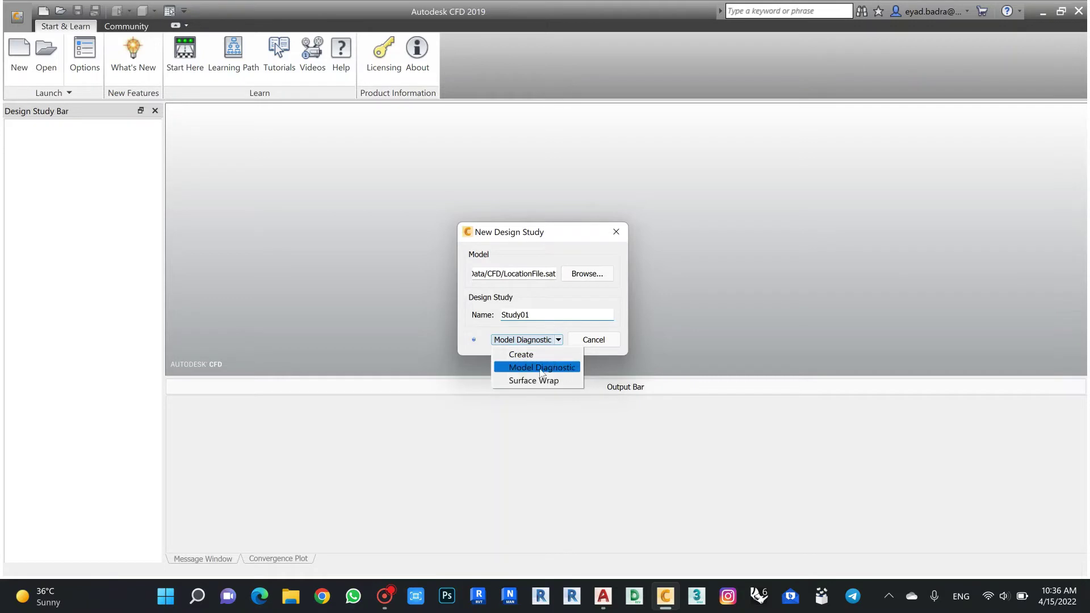
click(542, 368)
click(493, 339)
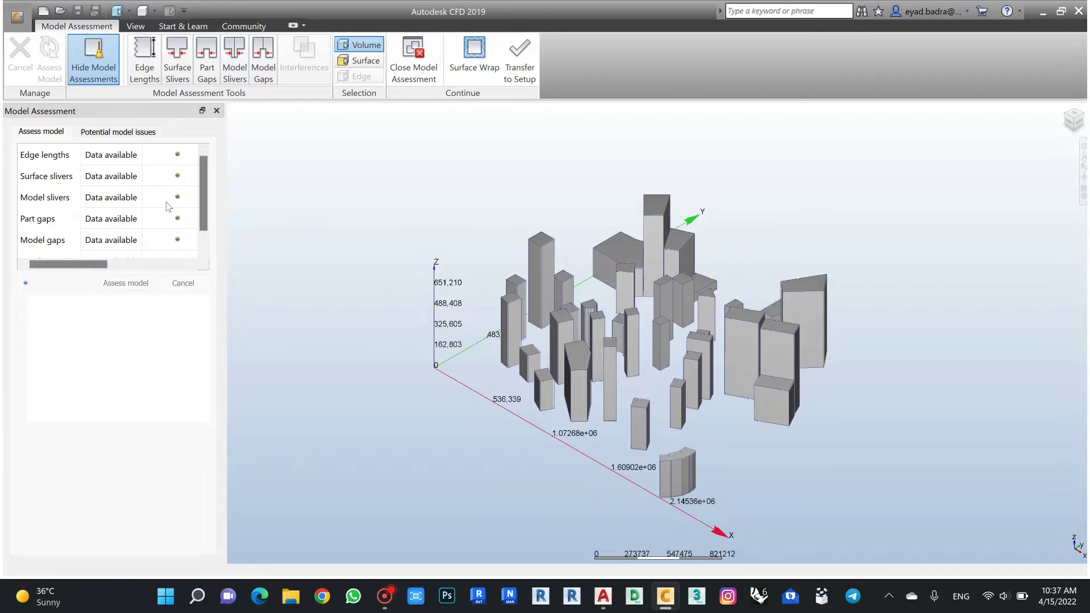
click(524, 57)
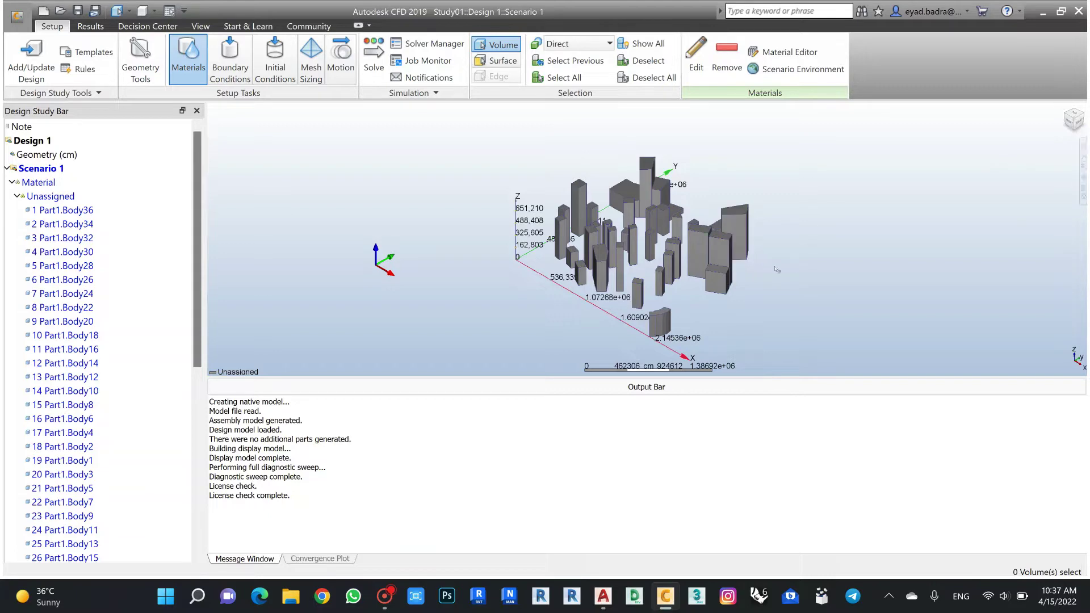
shift+middle_drag(731, 254, 710, 244)
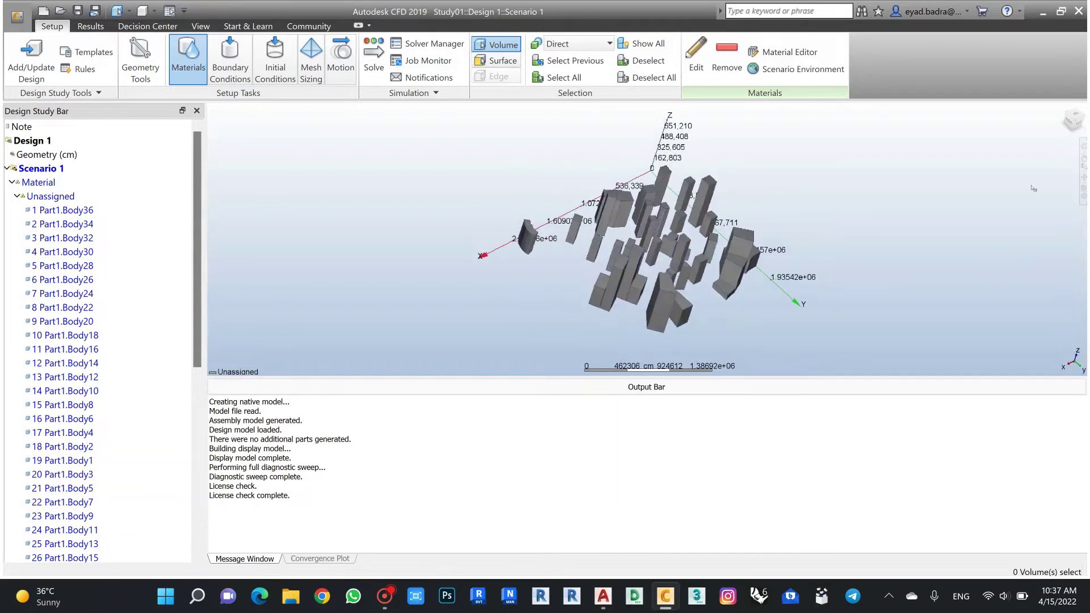
click(1063, 109)
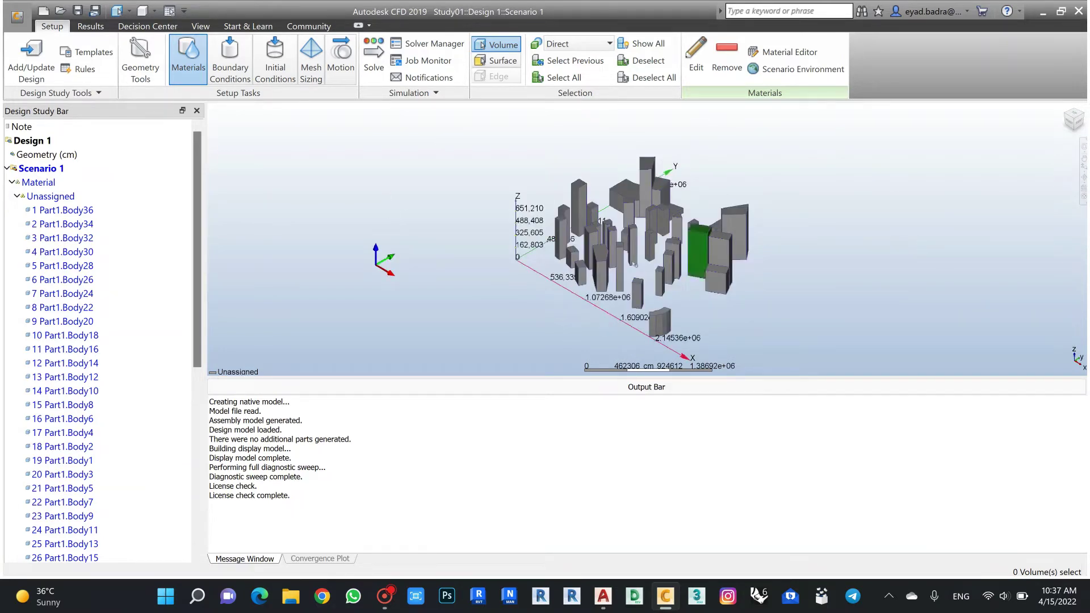
shift+middle_drag(648, 282, 663, 254)
scroll(663, 253, down, 2)
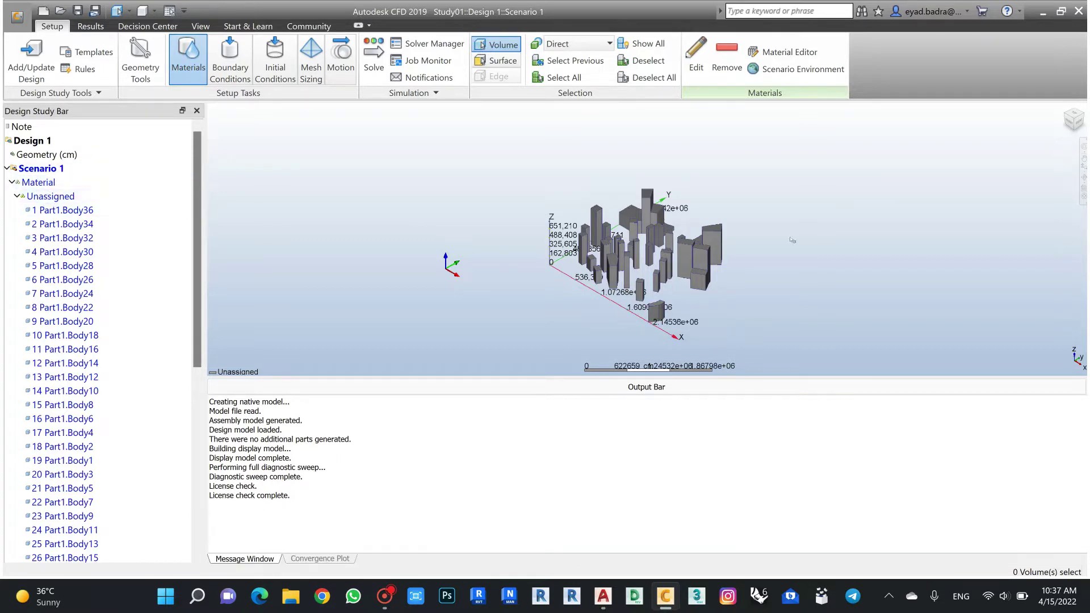
Step: Assign the Solid material Concrete to all unassigned building bodies, then collapse the Concrete list
click(54, 197)
right_click(54, 196)
click(78, 221)
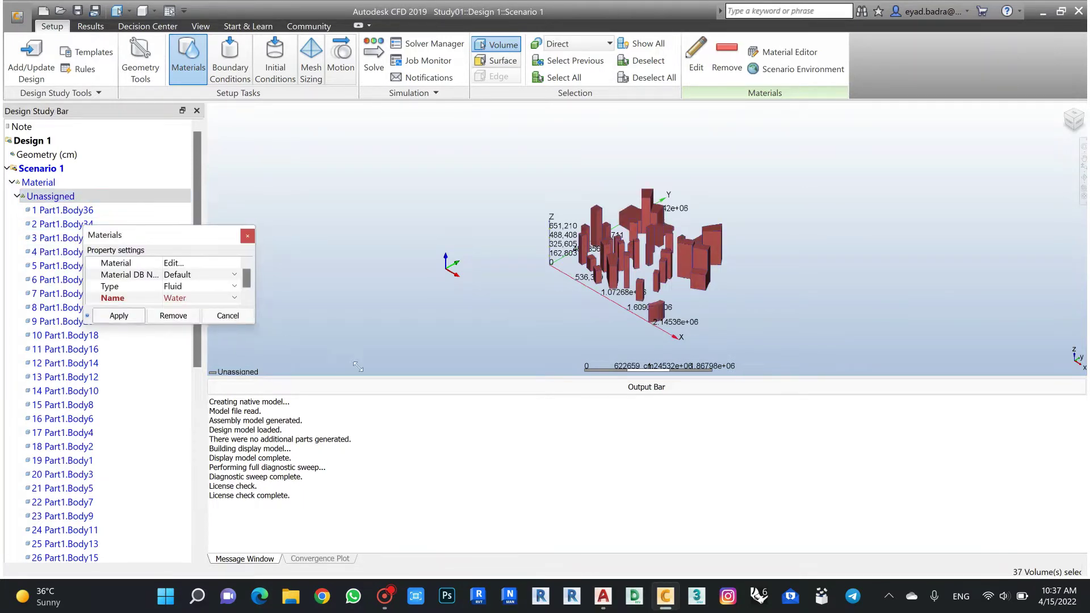
drag(255, 326, 462, 419)
click(454, 287)
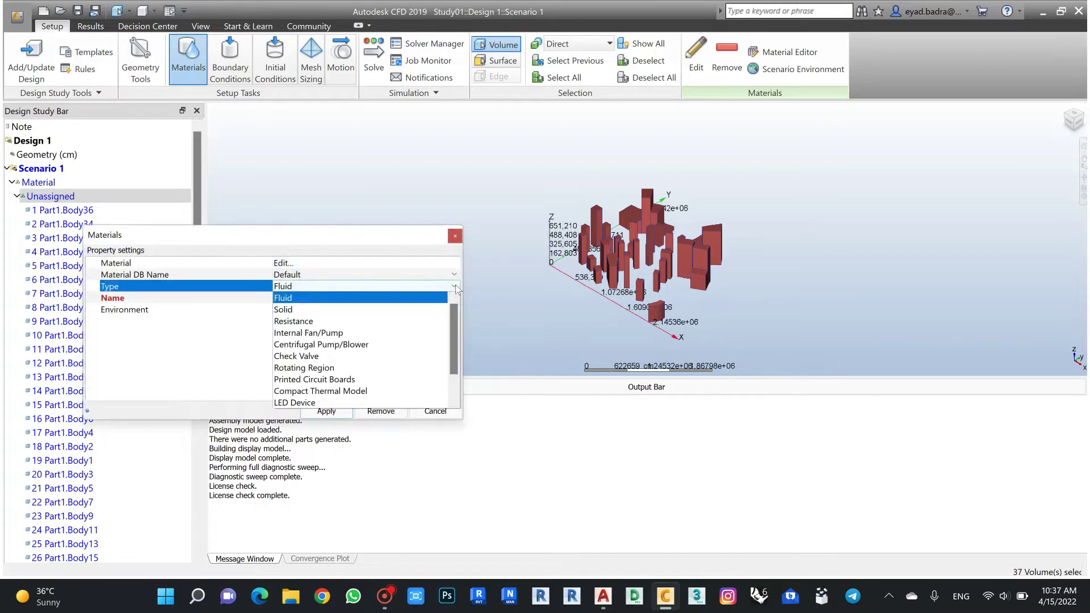
click(287, 309)
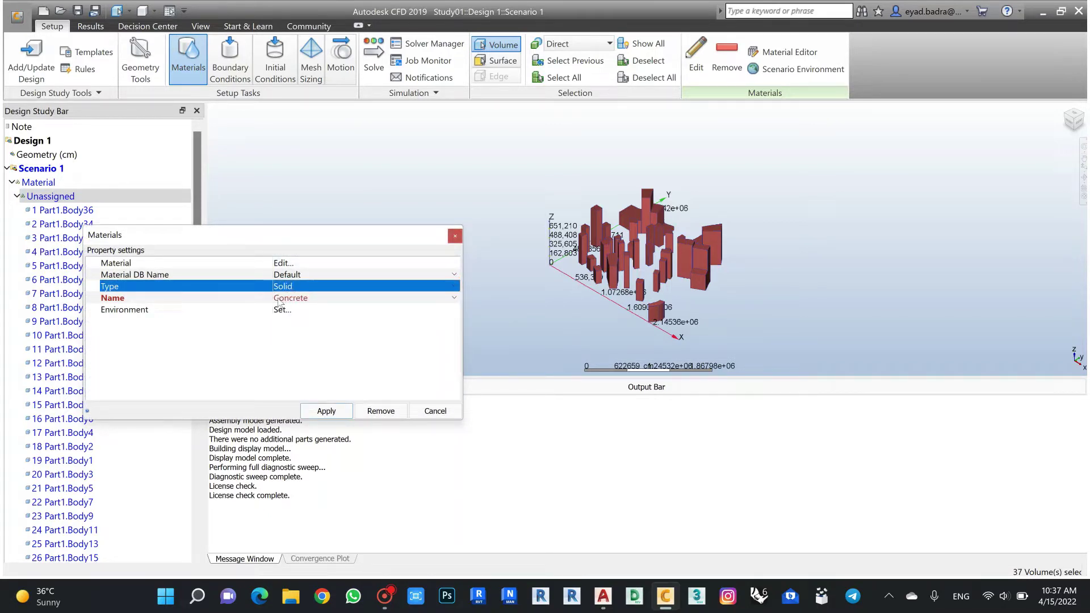
click(454, 298)
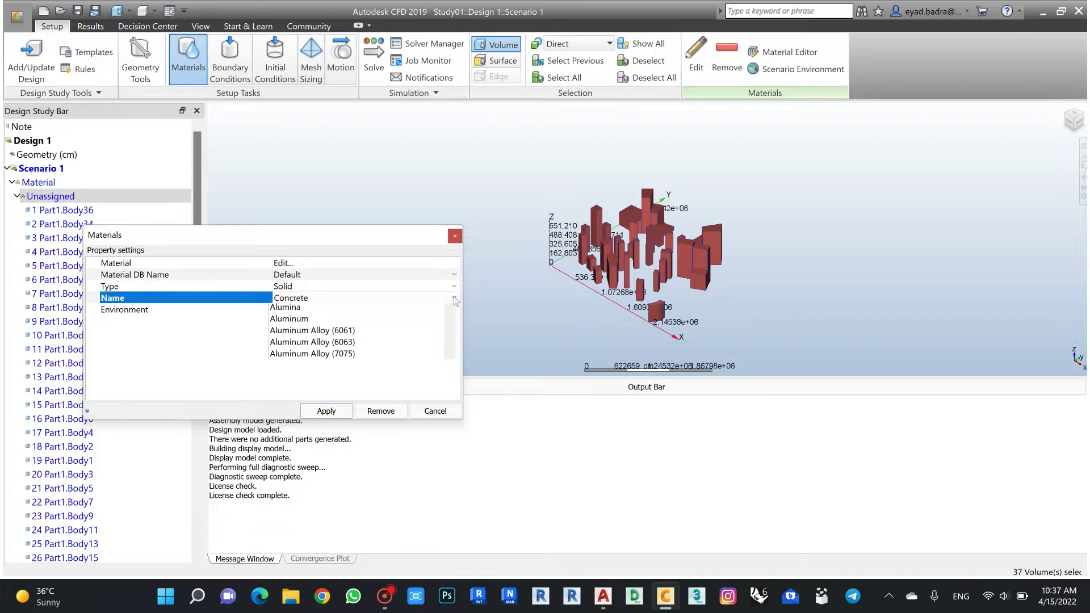
click(413, 307)
click(328, 412)
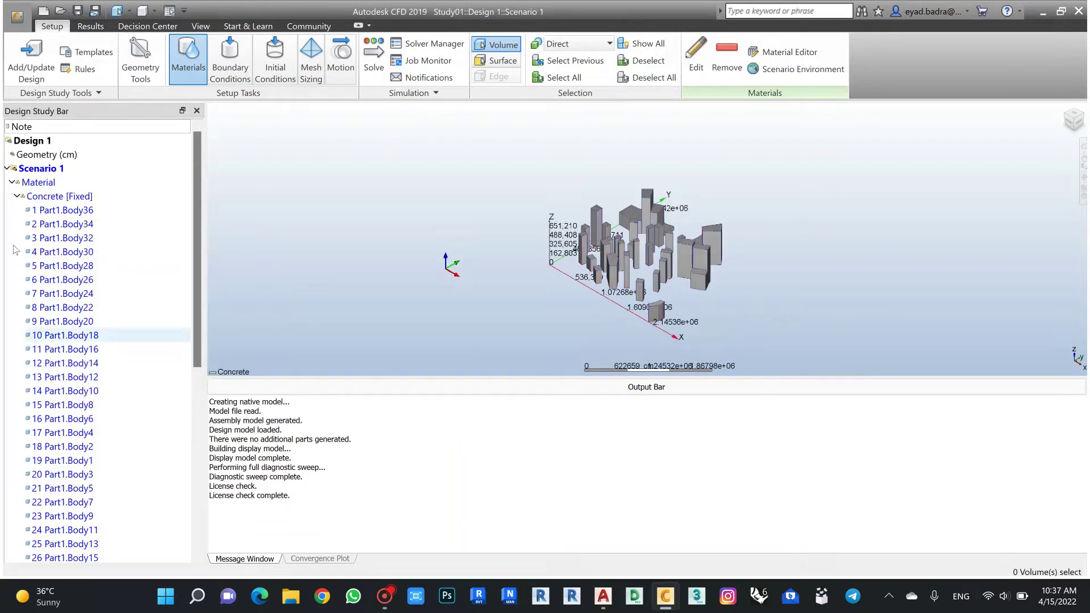
mouse_move(18, 199)
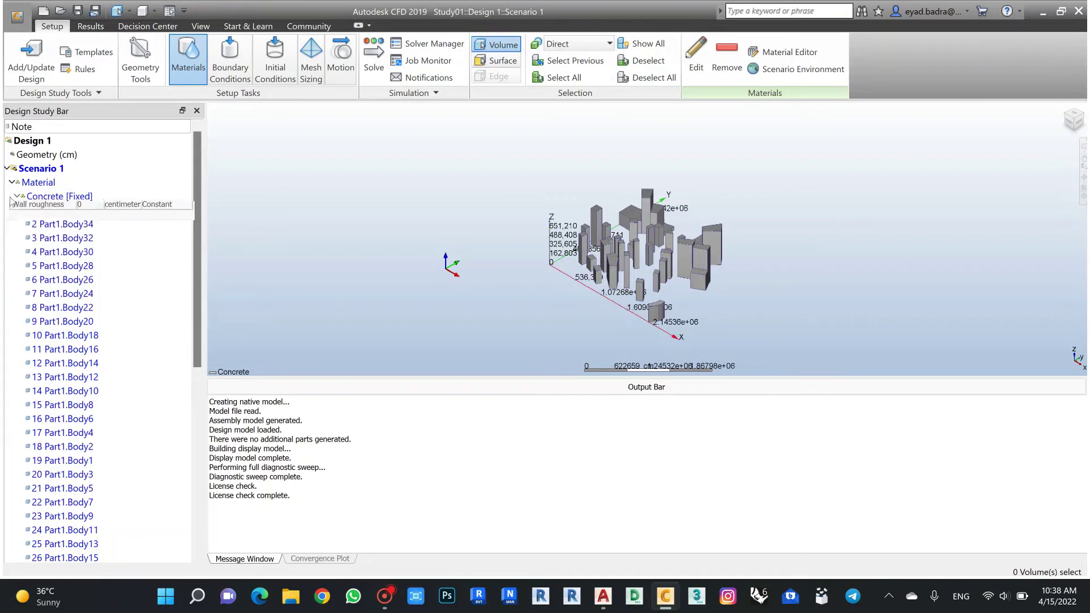
click(16, 196)
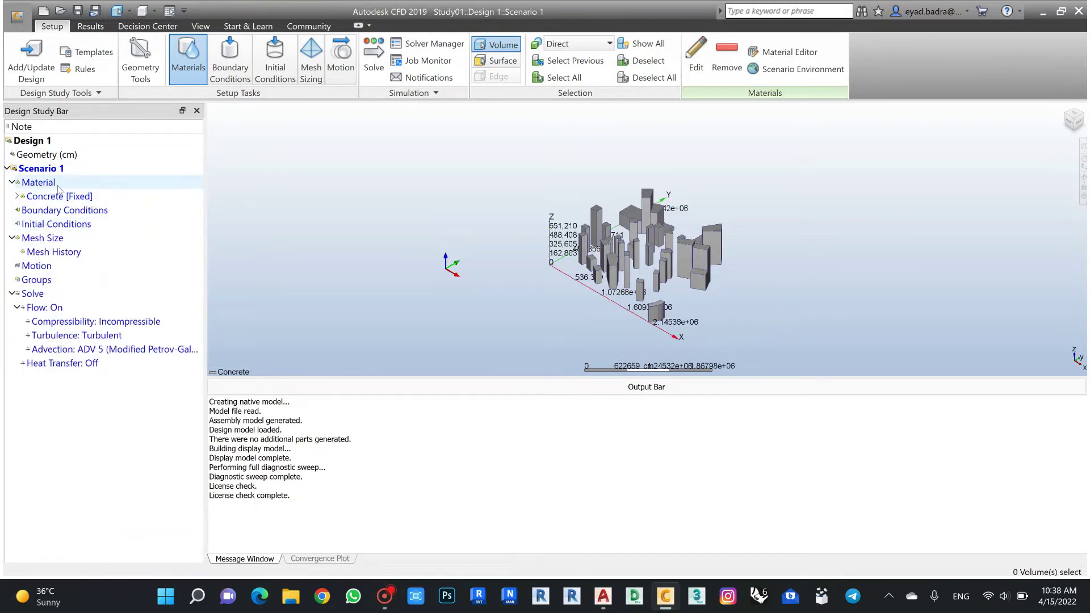
Step: Preview an external volume around the buildings in Geometry Tools
click(139, 68)
drag(563, 179, 260, 123)
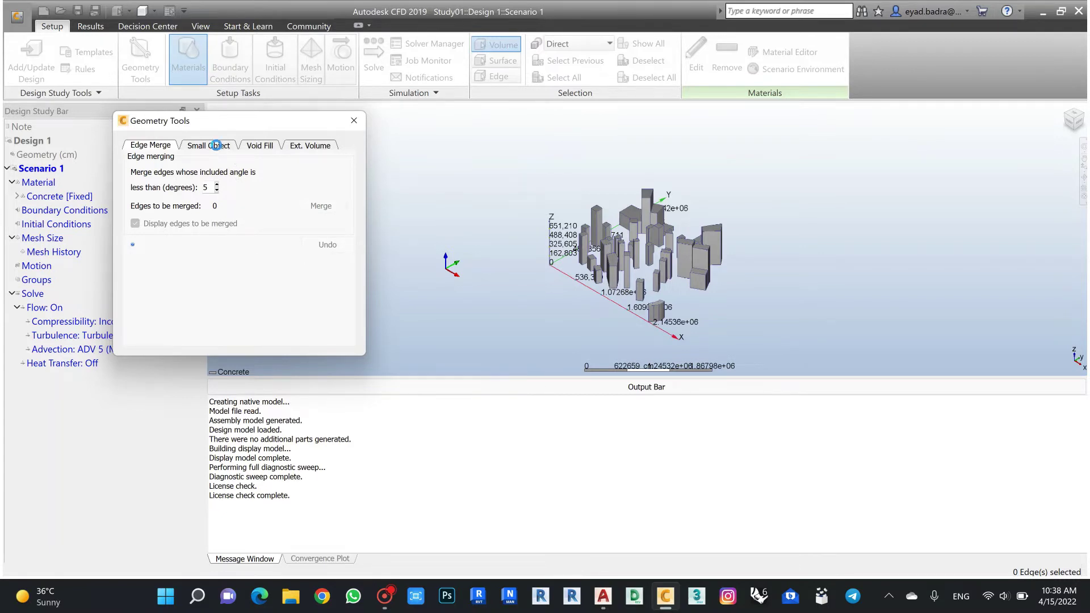
click(217, 146)
click(253, 148)
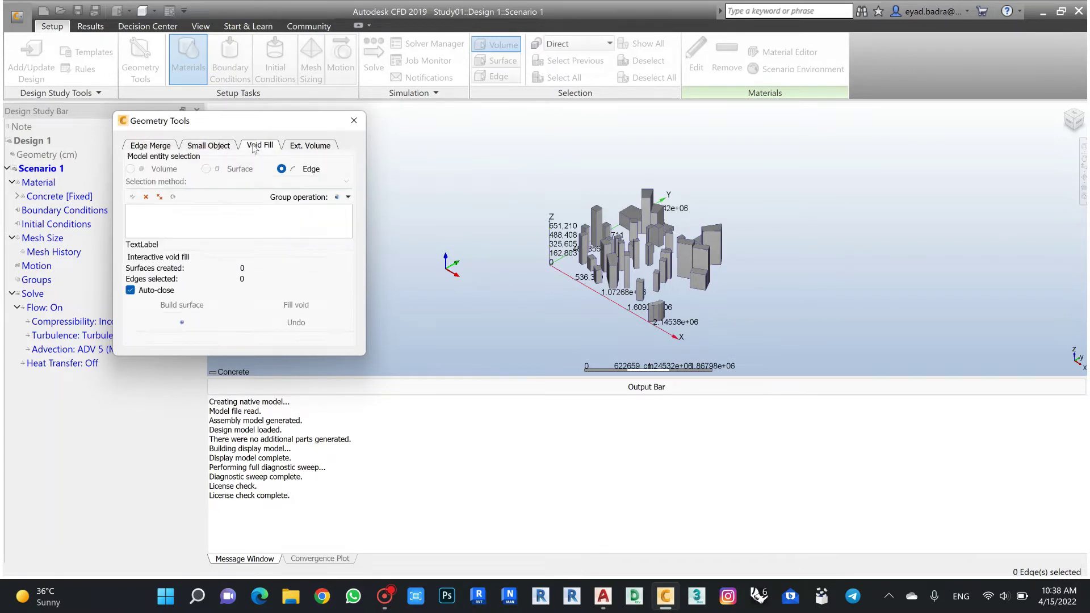
click(304, 147)
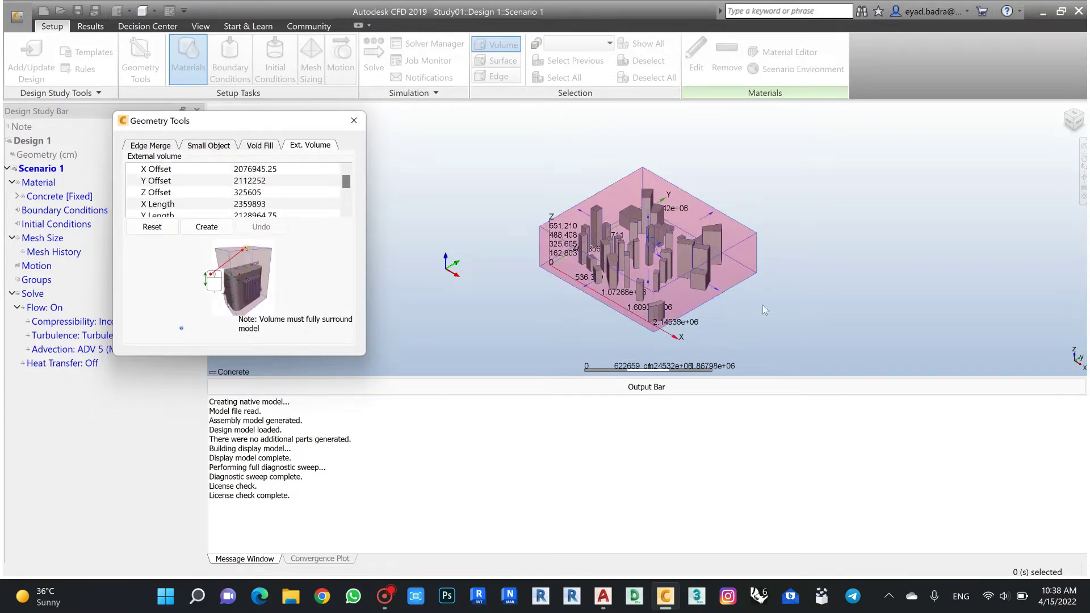
click(1073, 117)
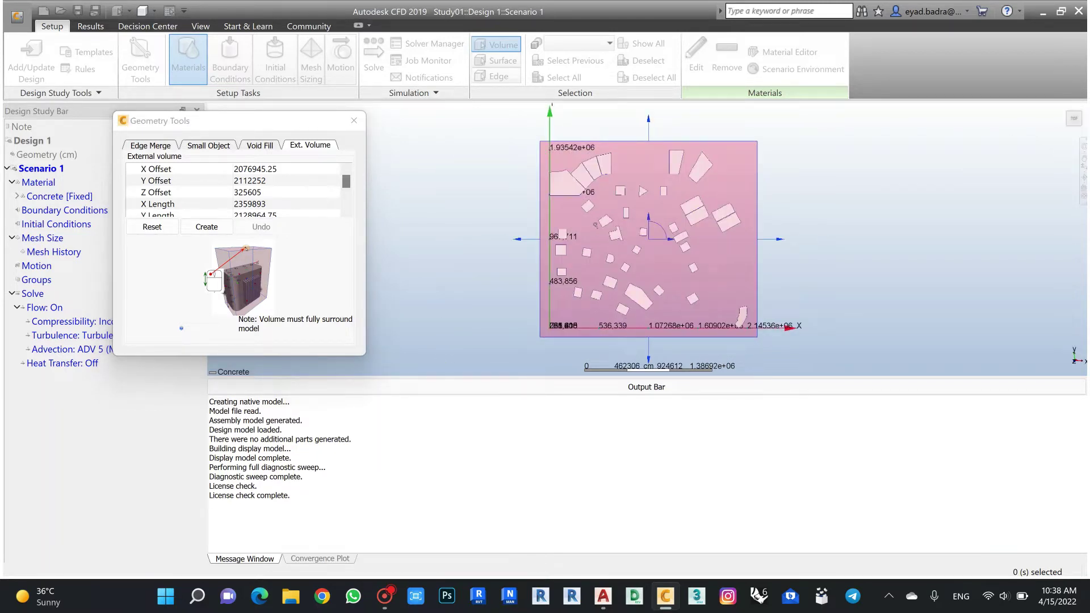
scroll(641, 246, down, 3)
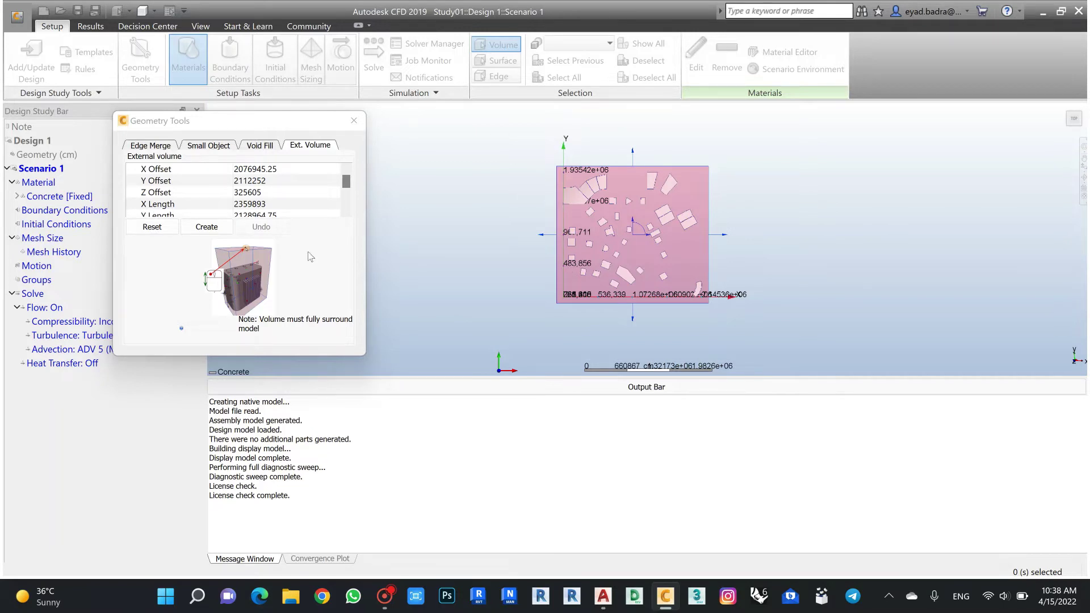
scroll(300, 205, down, 2)
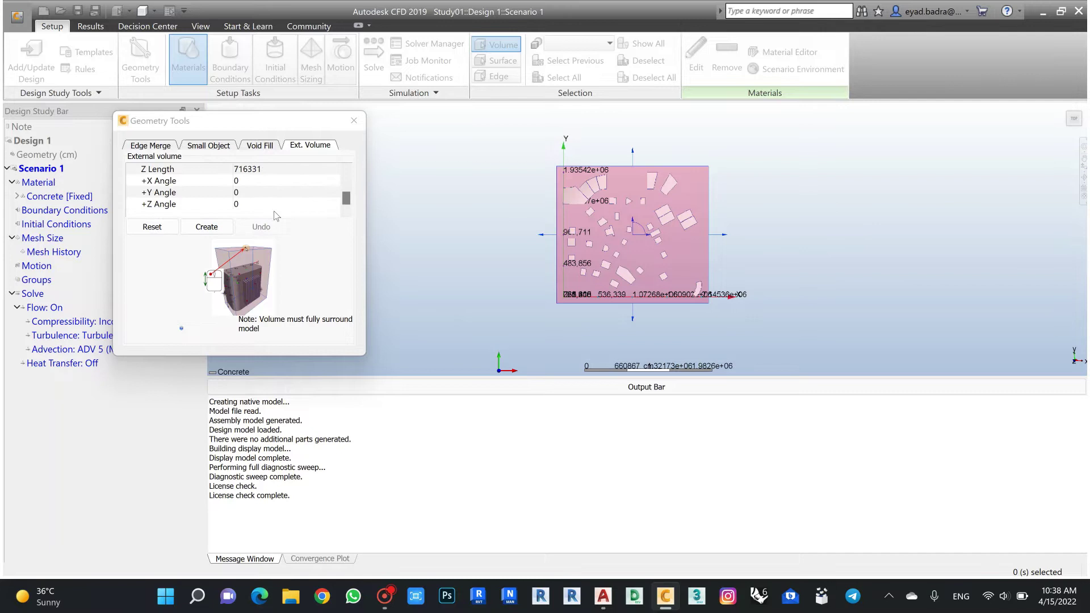
click(1063, 107)
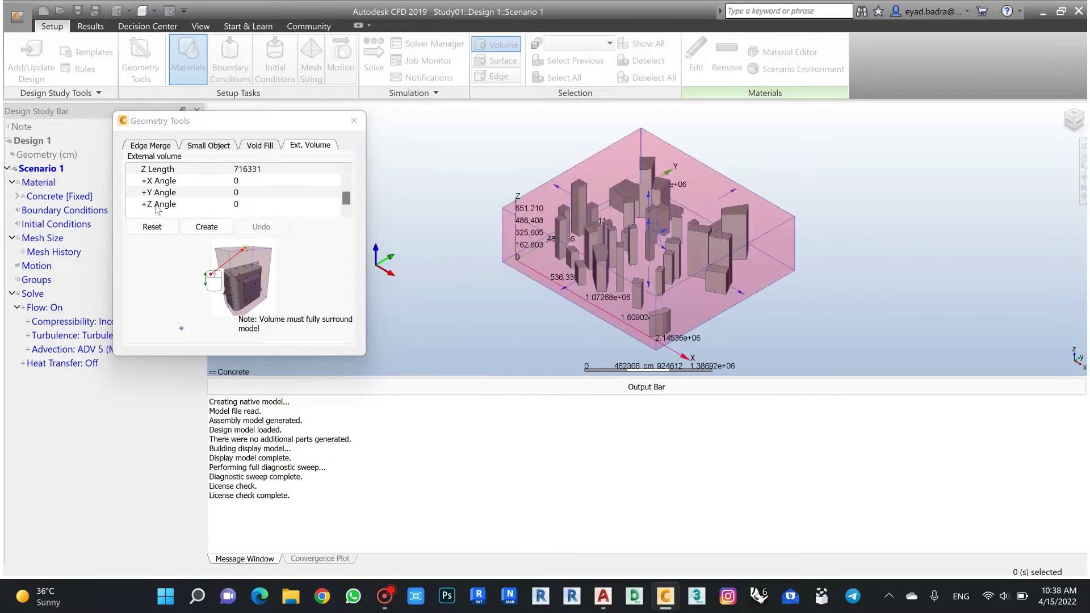
Step: Rotate the external volume 30° about Z, raise its Z length to 957912.5, and create it
click(257, 206)
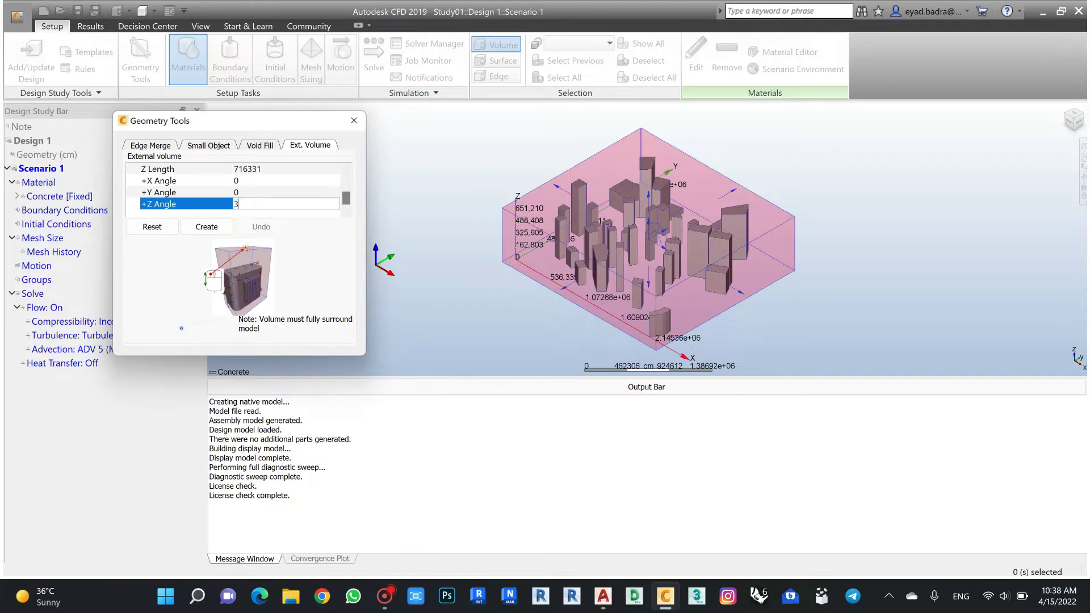
click(272, 191)
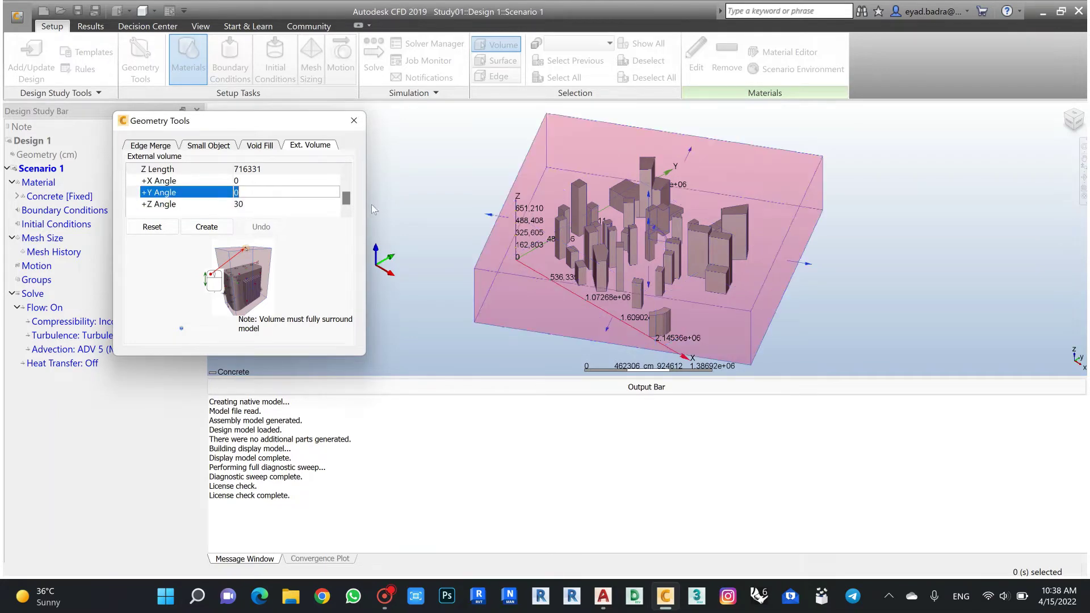
click(1071, 115)
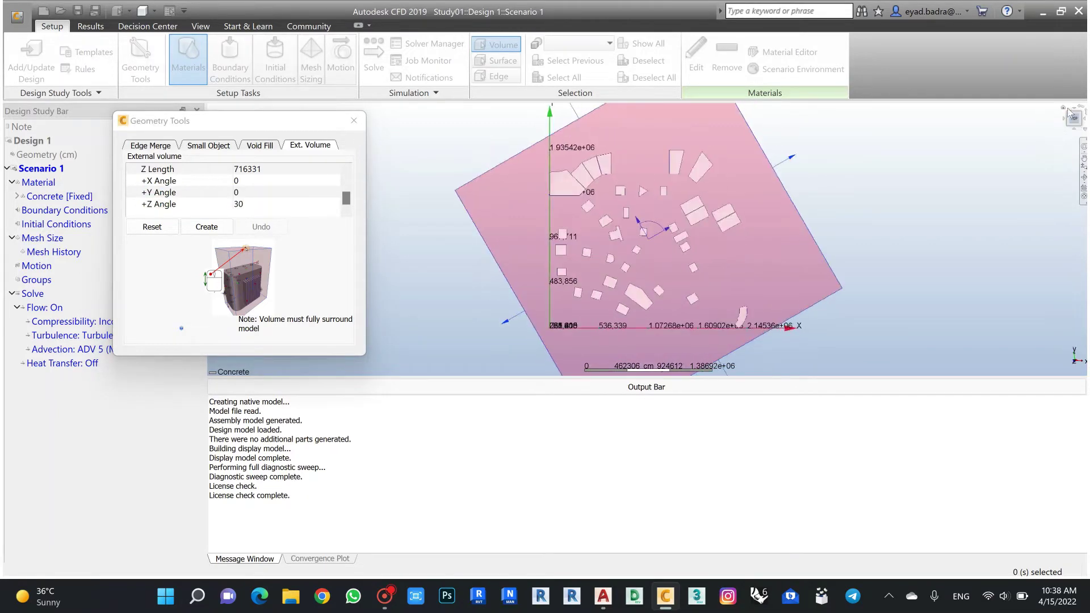
click(1064, 108)
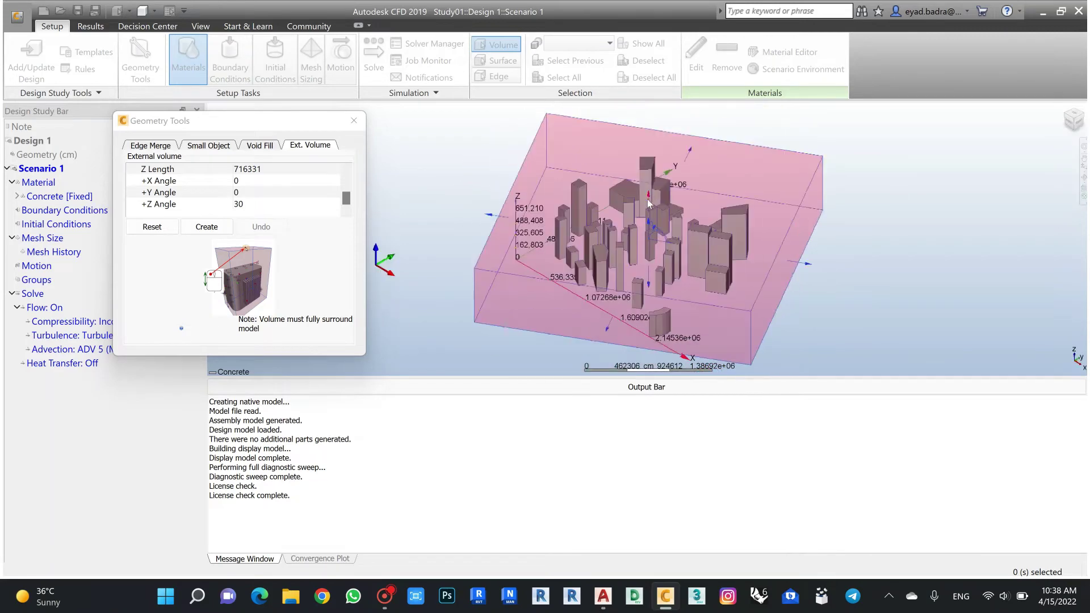
drag(649, 203, 648, 177)
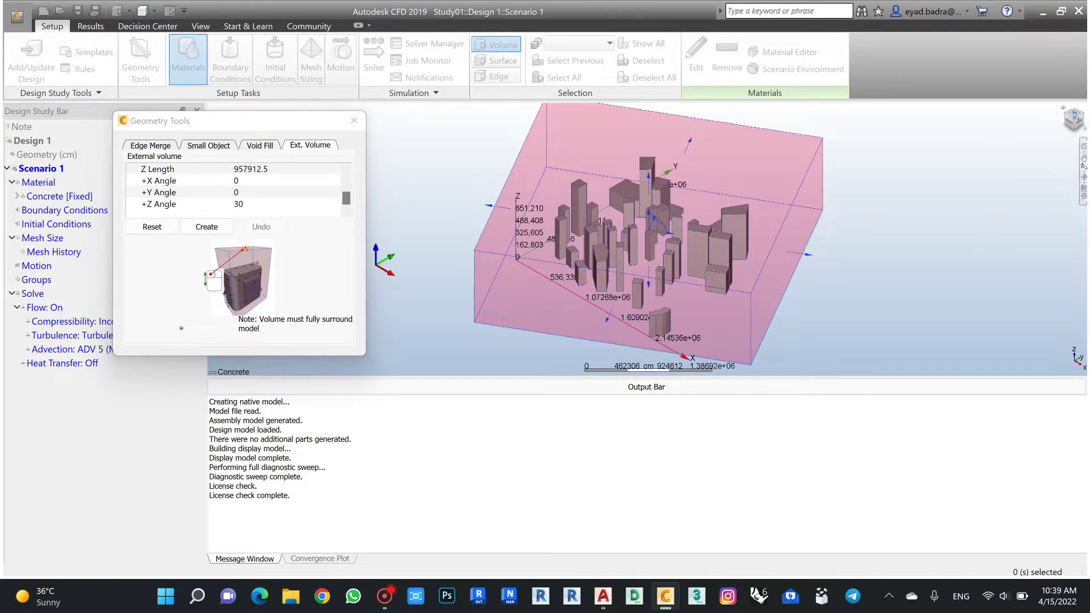
click(1073, 116)
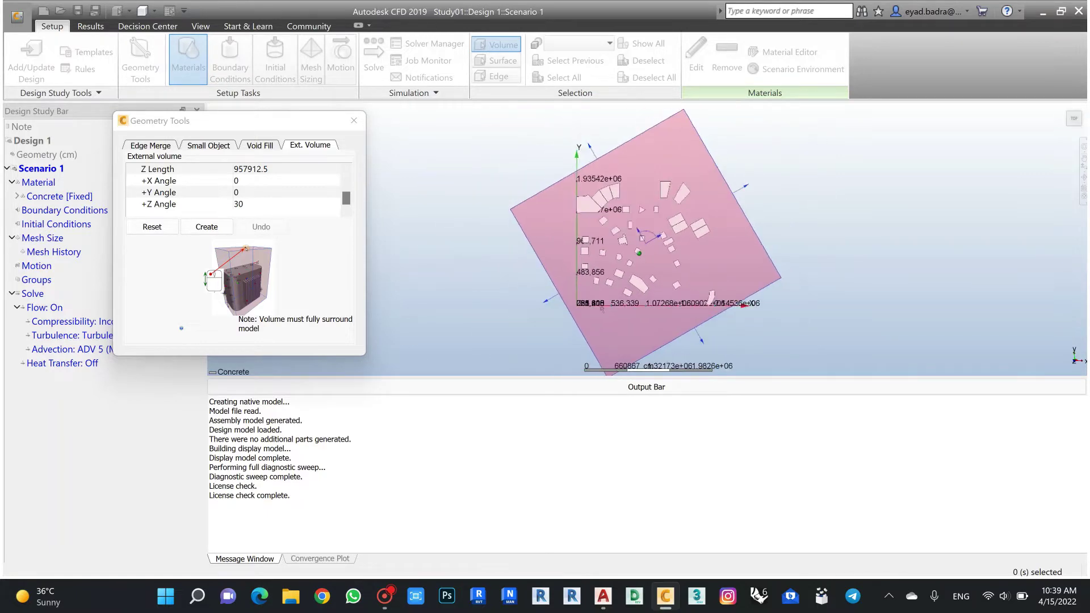
click(204, 228)
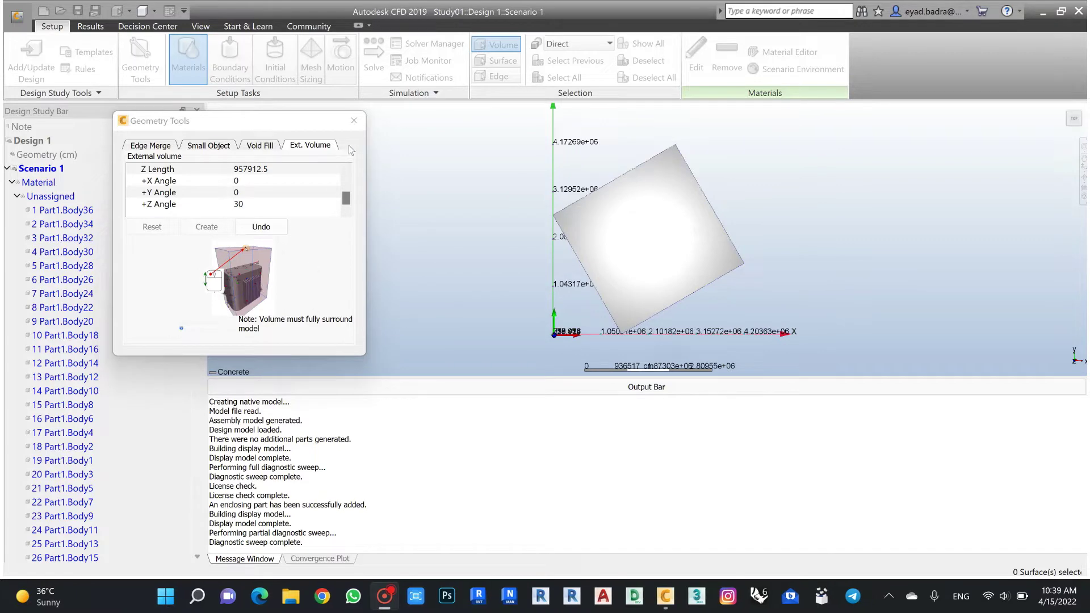
Step: Assign Air as the material of the enclosing CFDCreatedVolume
click(354, 120)
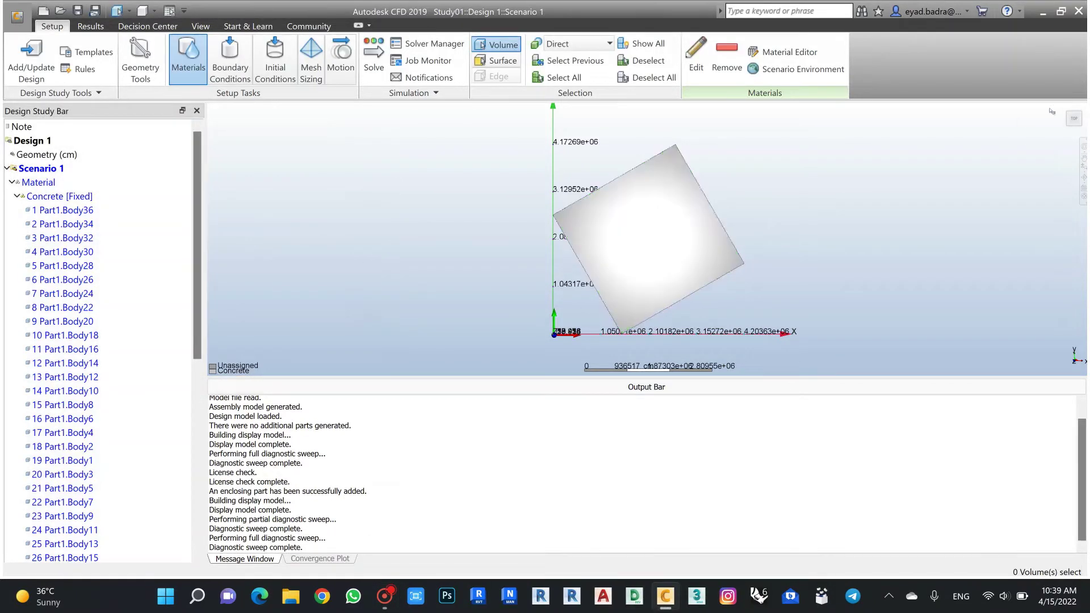
click(1064, 111)
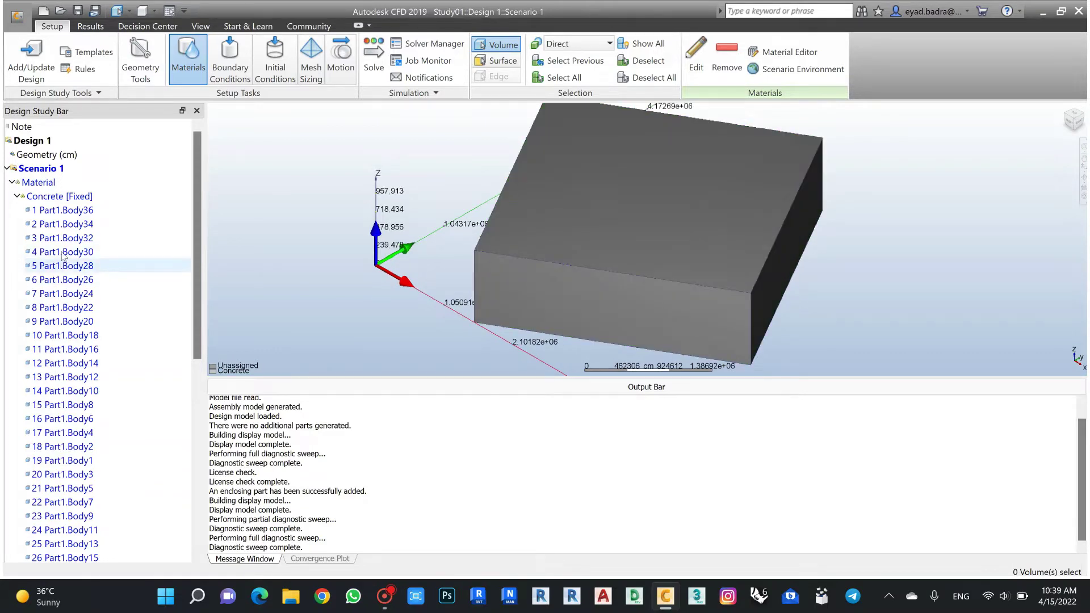
scroll(62, 255, down, 9)
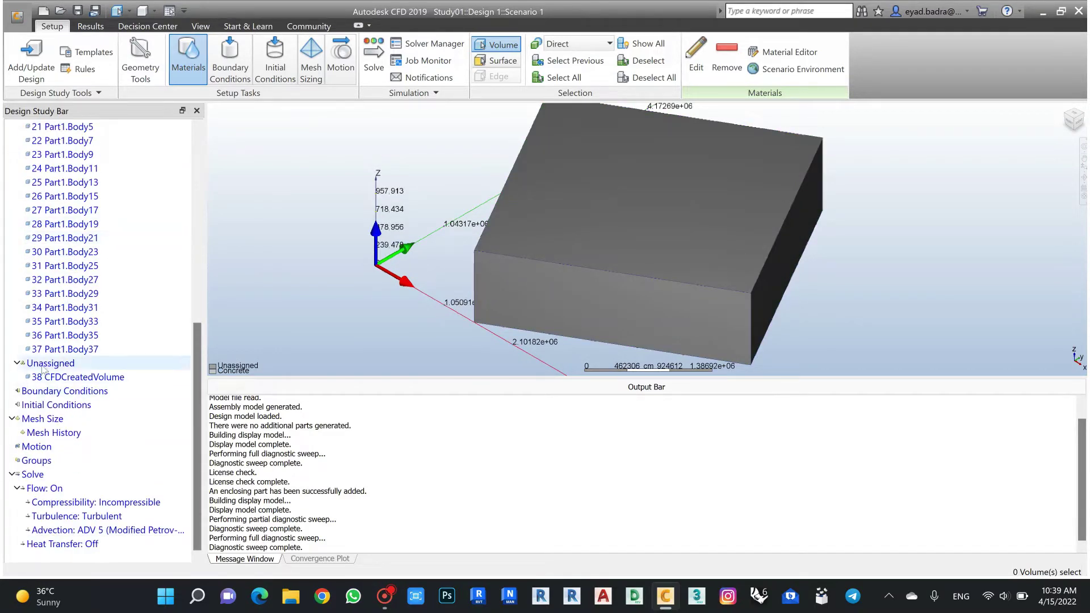
click(94, 379)
right_click(94, 378)
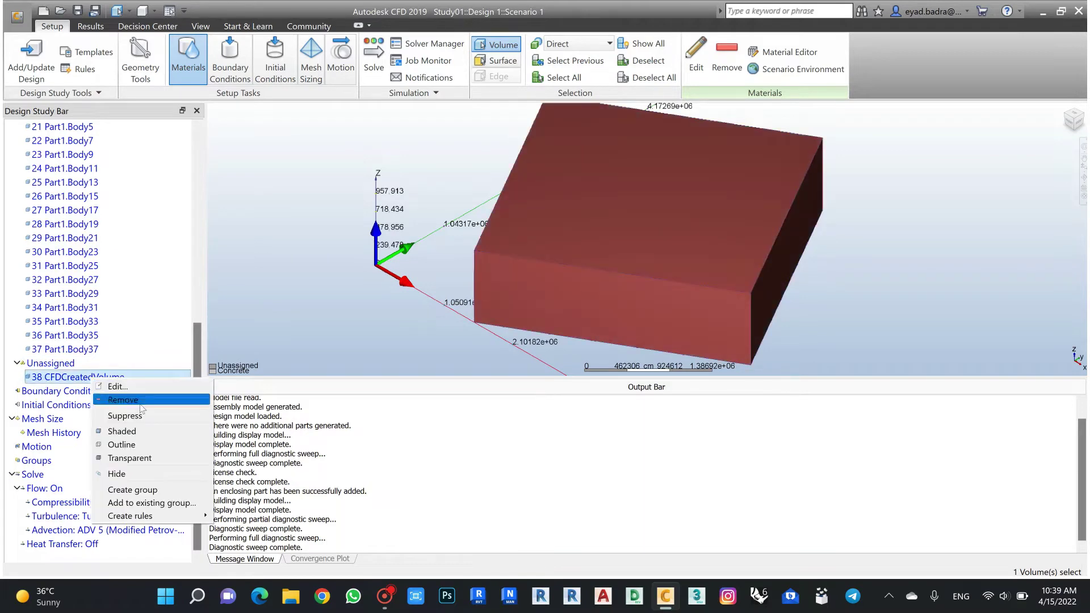
click(118, 386)
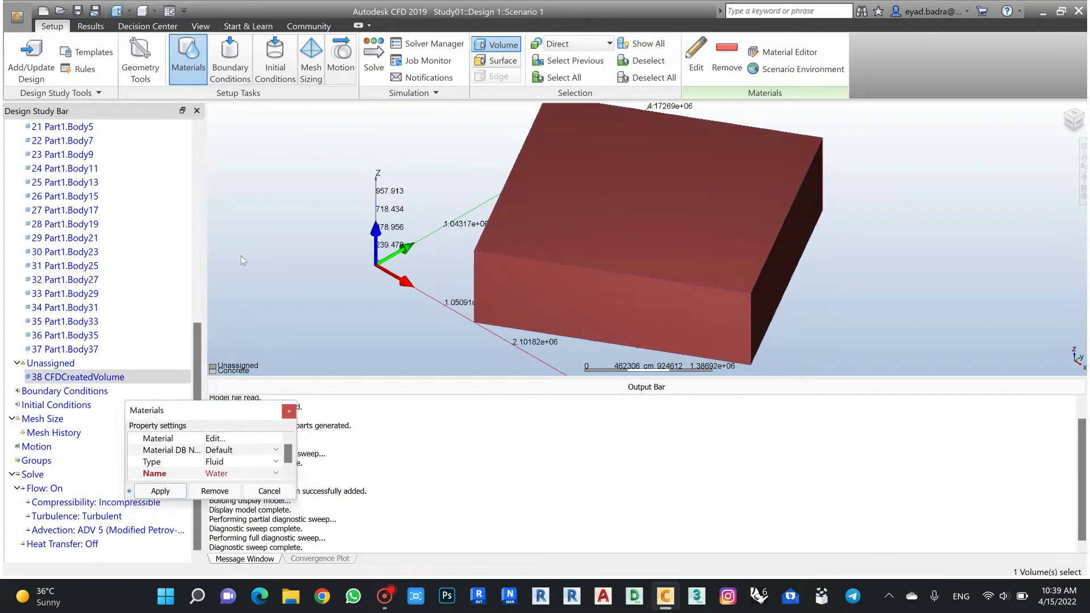
drag(382, 368, 487, 441)
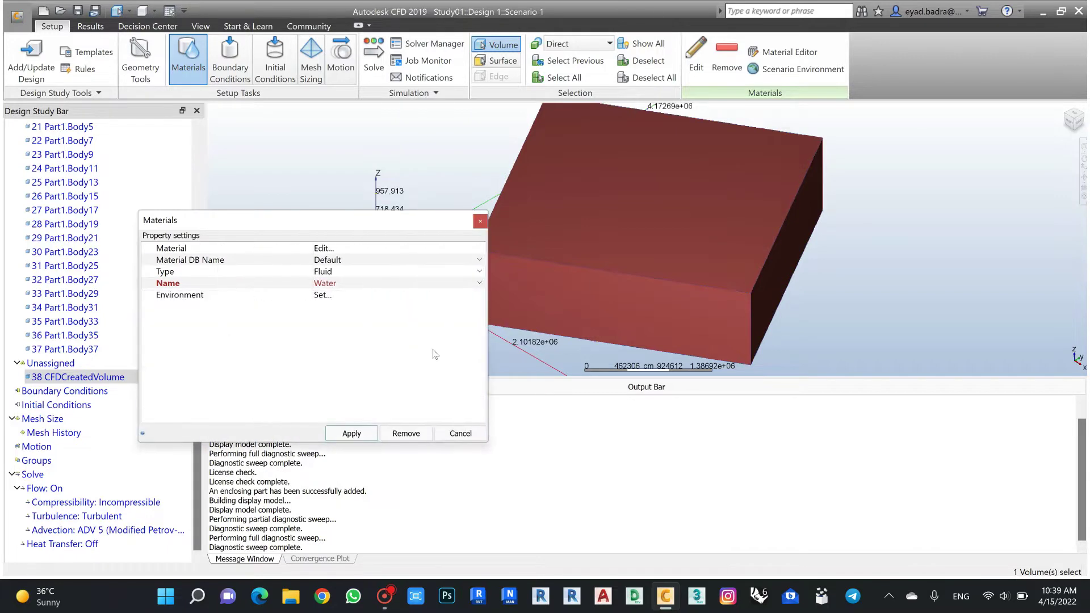
click(339, 287)
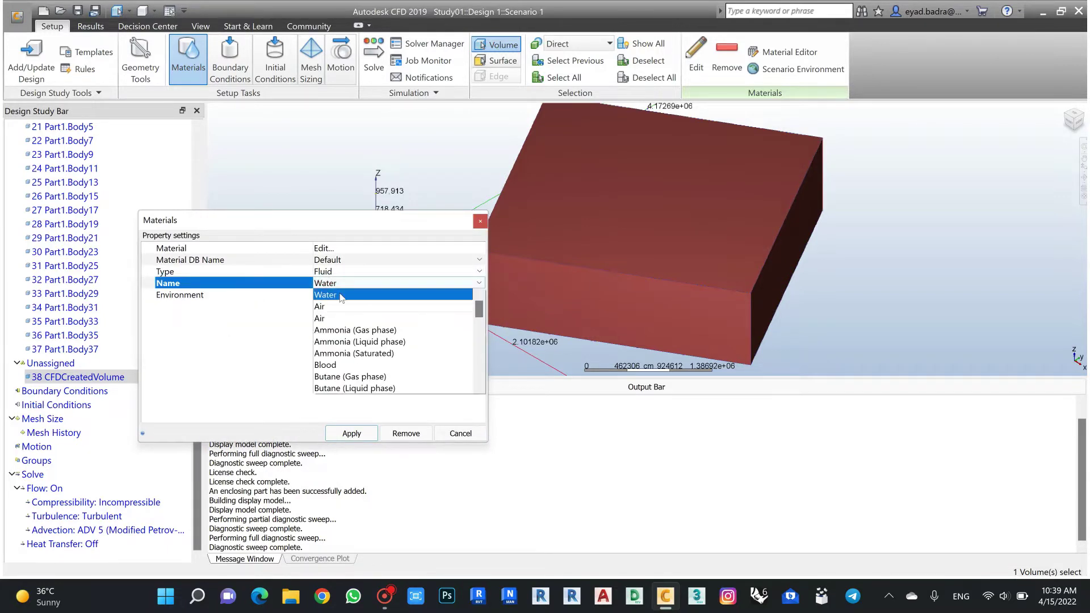
click(332, 306)
click(352, 433)
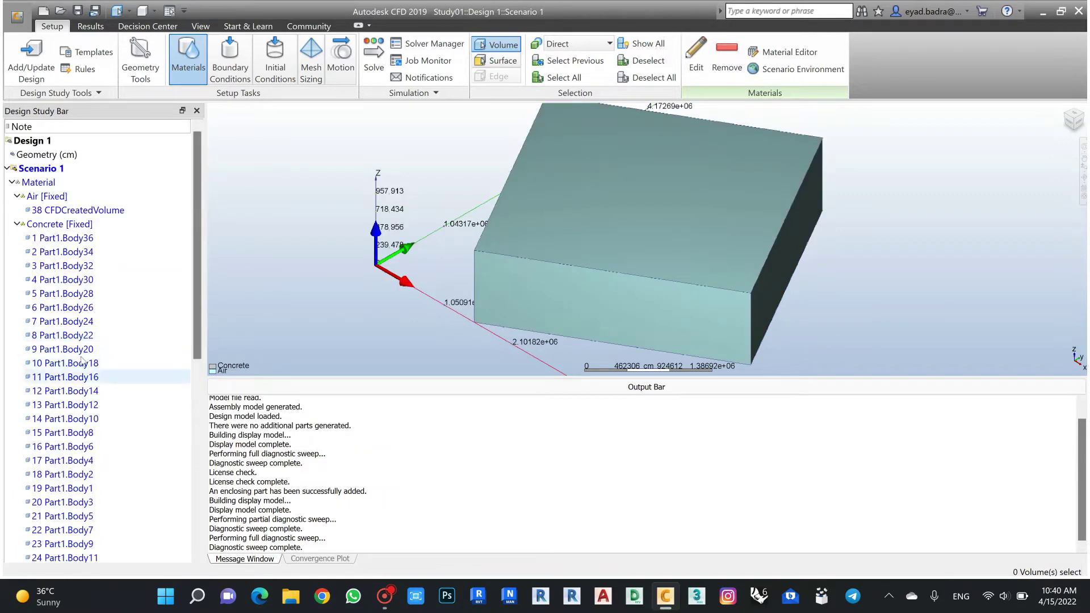
Step: Make the enclosing volume transparent and view the model from the top
click(71, 210)
right_click(68, 212)
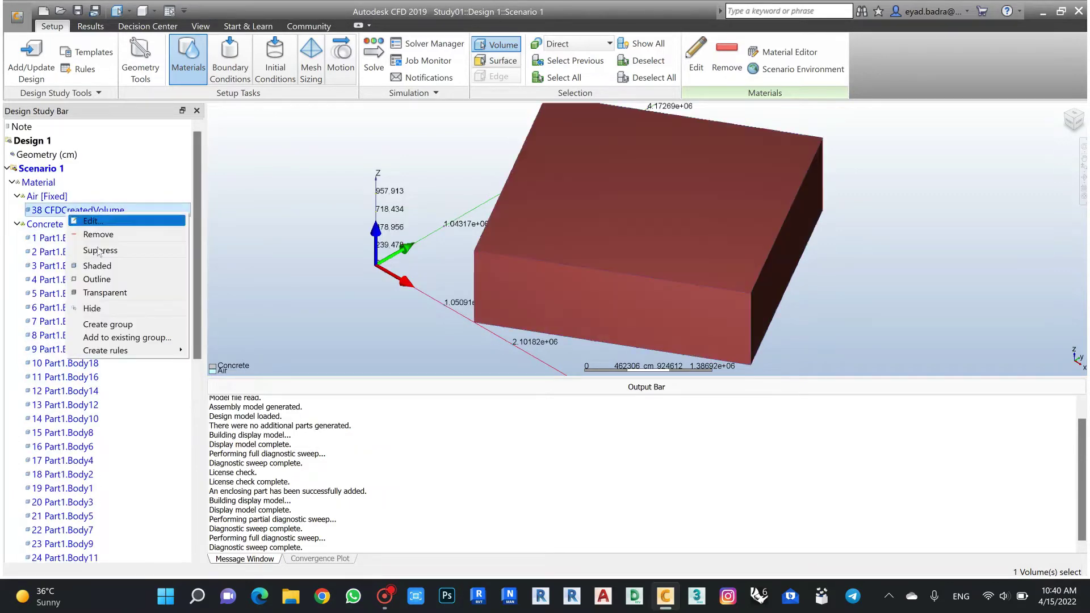
click(105, 292)
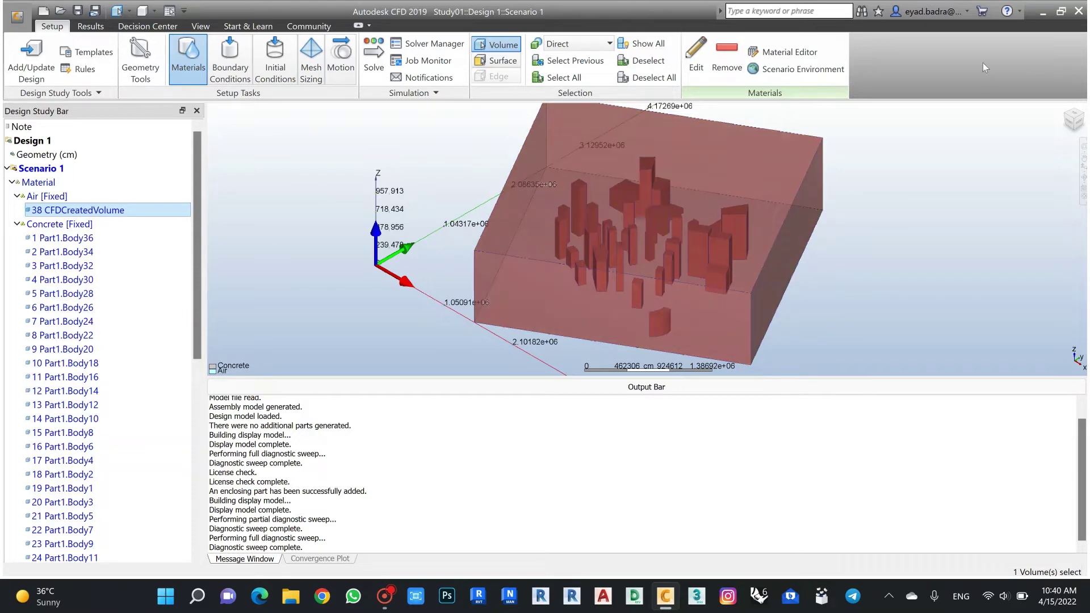
click(1072, 114)
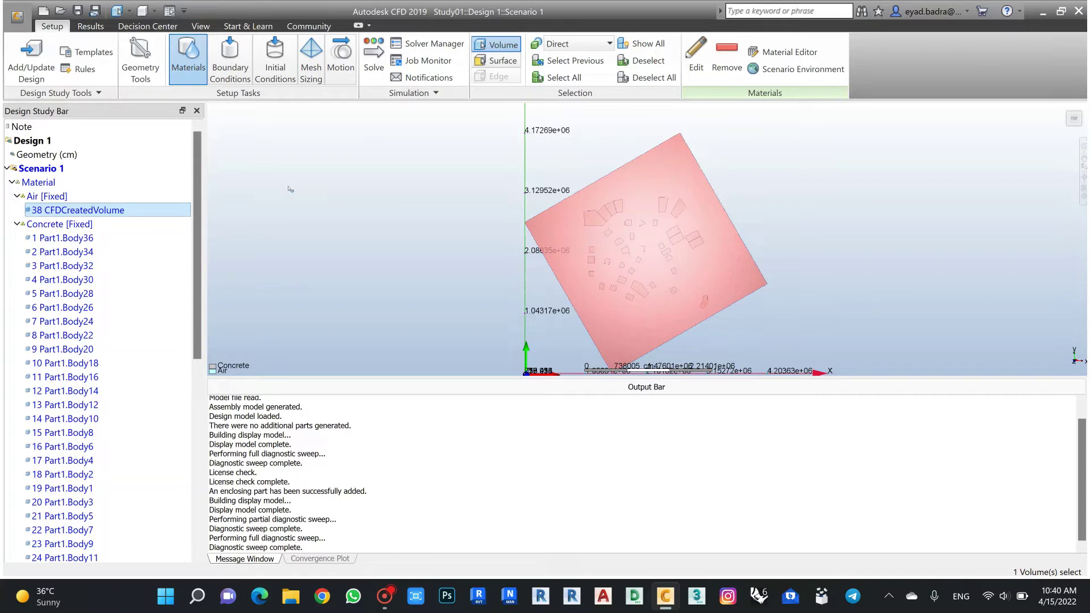
scroll(27, 202, down, 2)
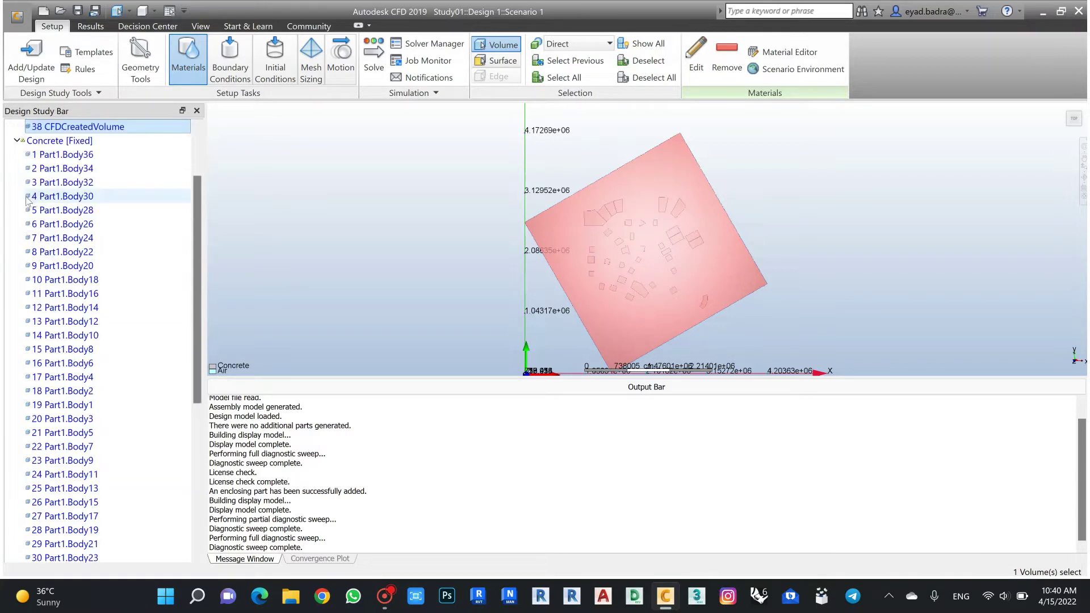
scroll(27, 202, up, 2)
click(12, 183)
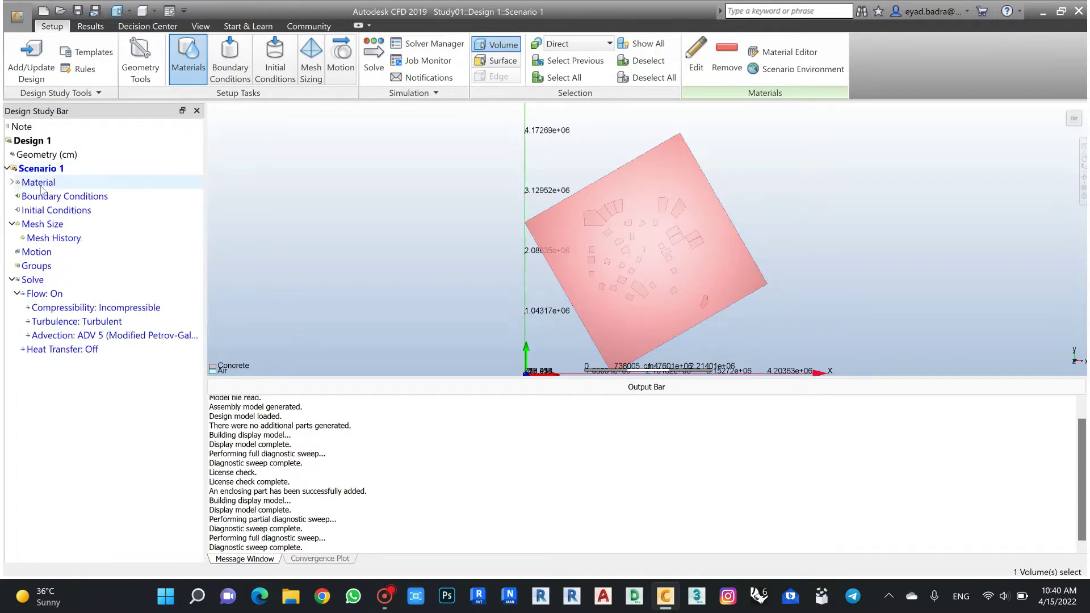
Step: Apply a 14 m/s normal velocity inlet condition to the domain's inflow face, Surface 247
click(48, 197)
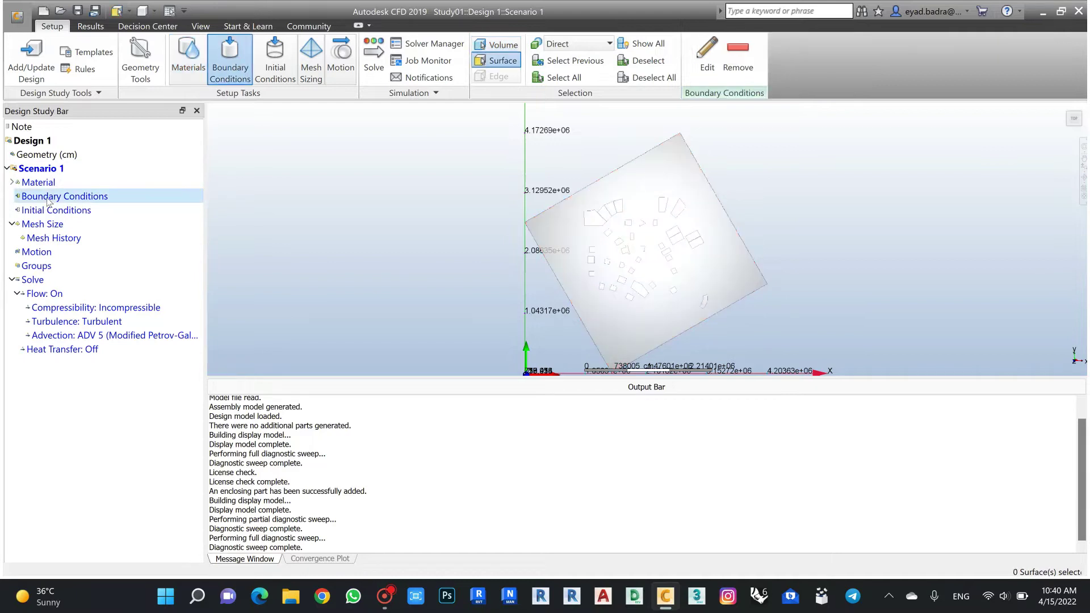
click(1064, 110)
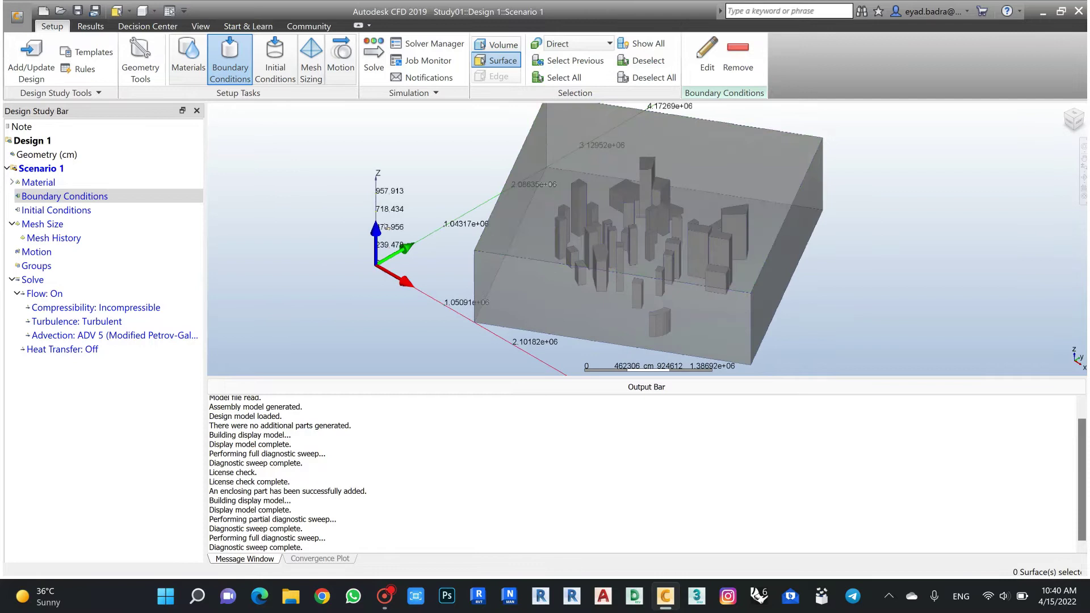
scroll(398, 262, down, 3)
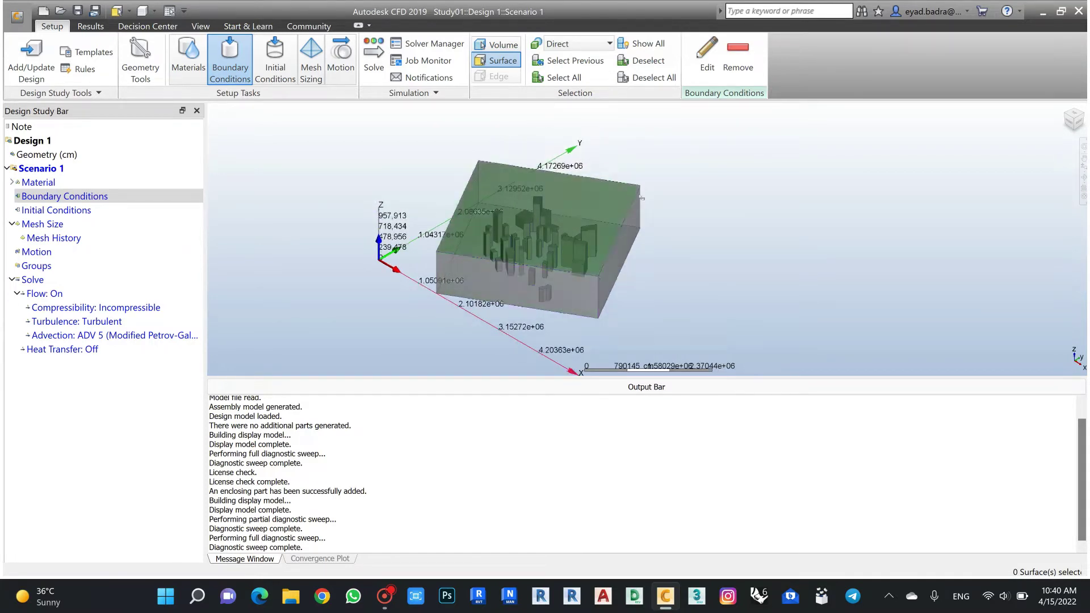
shift+middle_drag(683, 252, 495, 227)
click(495, 227)
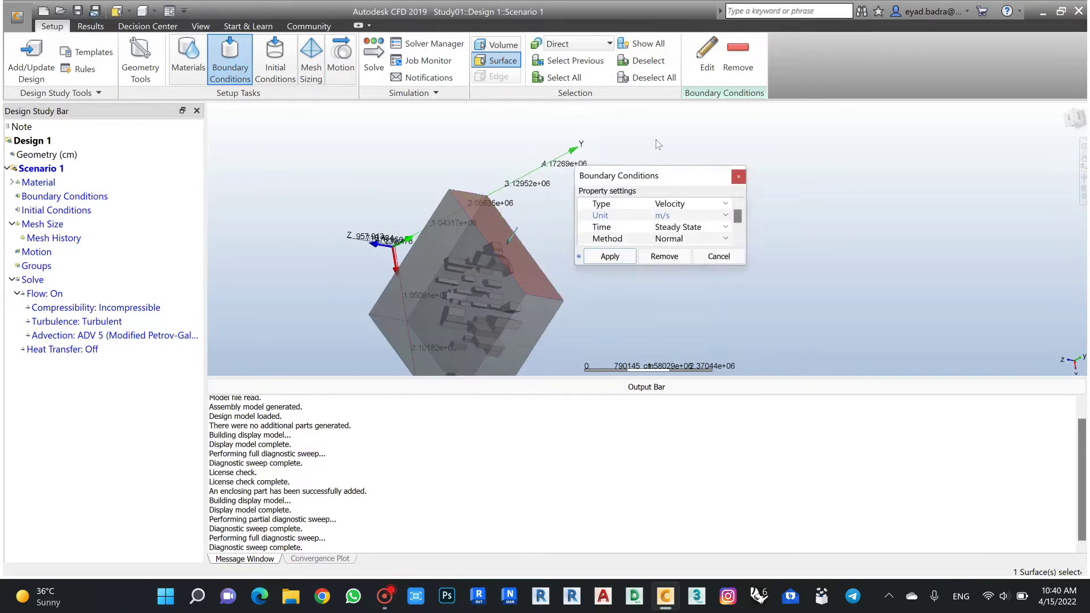
drag(763, 226, 898, 325)
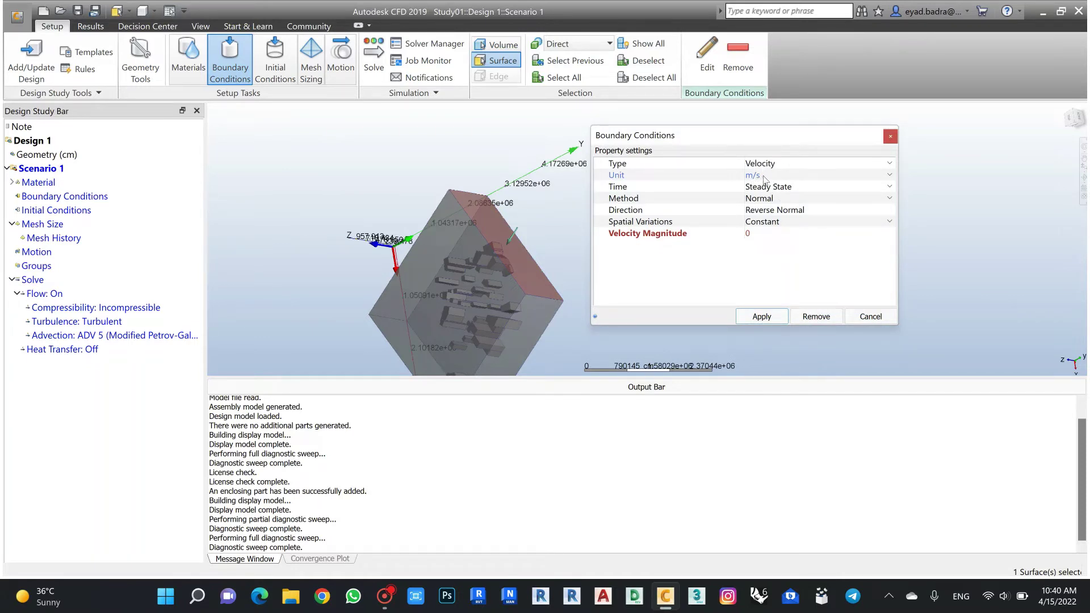
click(761, 235)
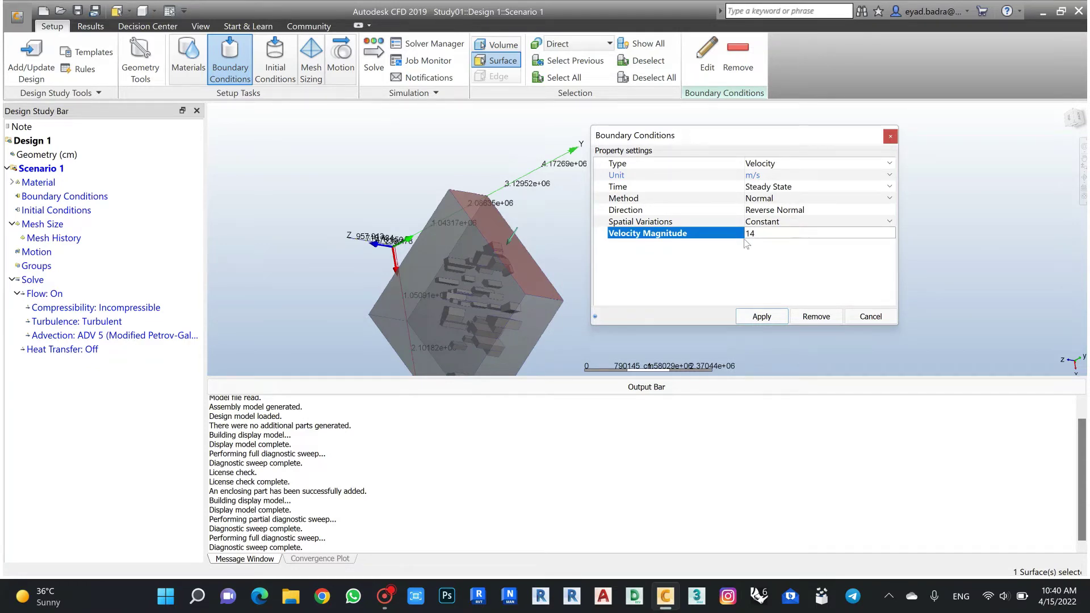
click(761, 316)
click(768, 313)
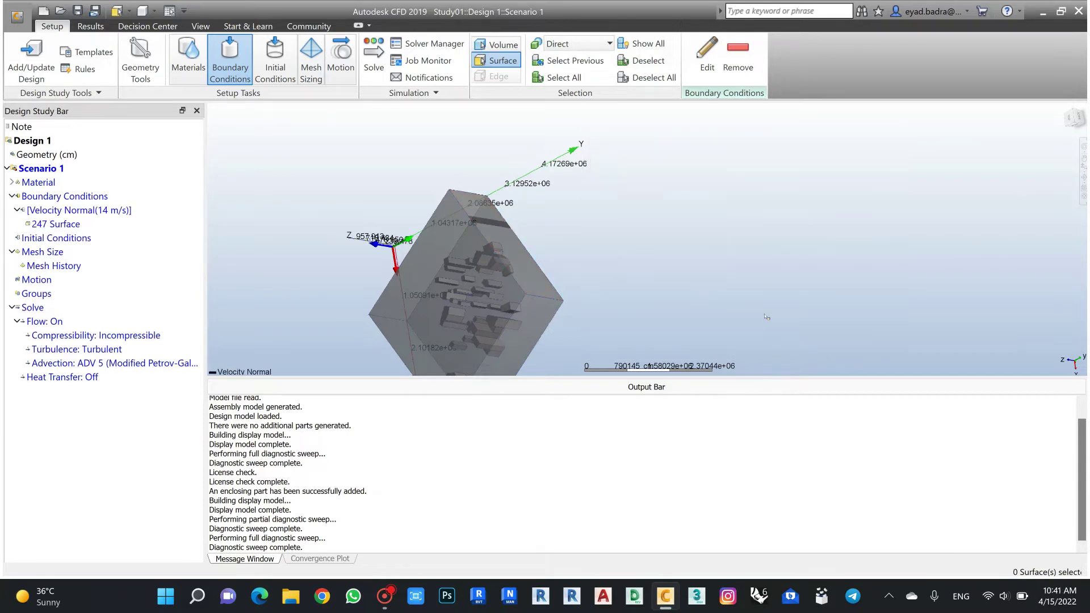
Step: Apply a 0 Pa gage pressure outlet condition to the domain's front face, Surface 245
click(1065, 113)
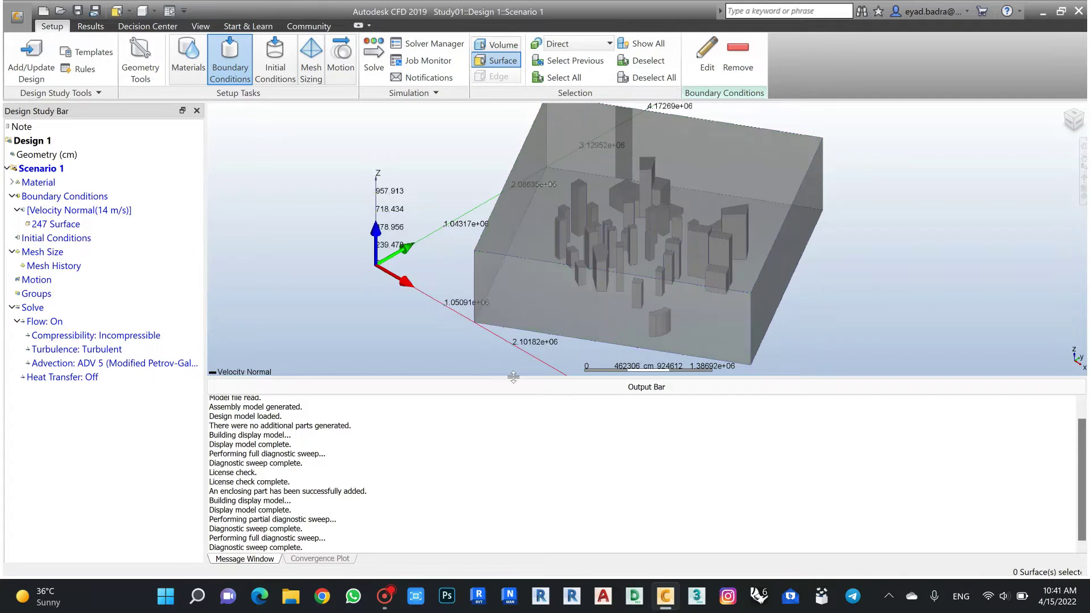
click(585, 284)
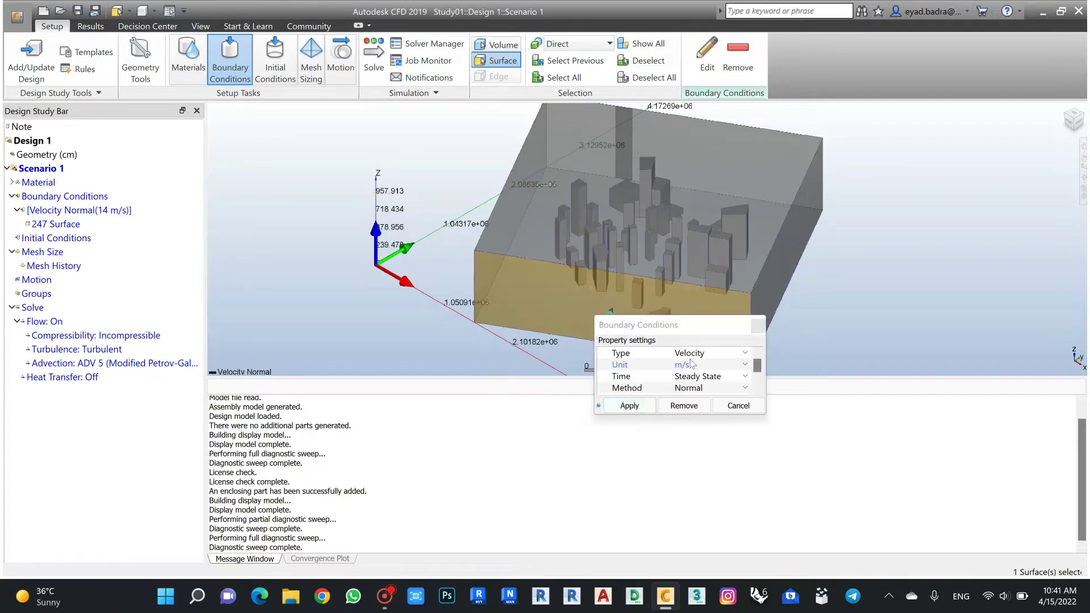
click(709, 353)
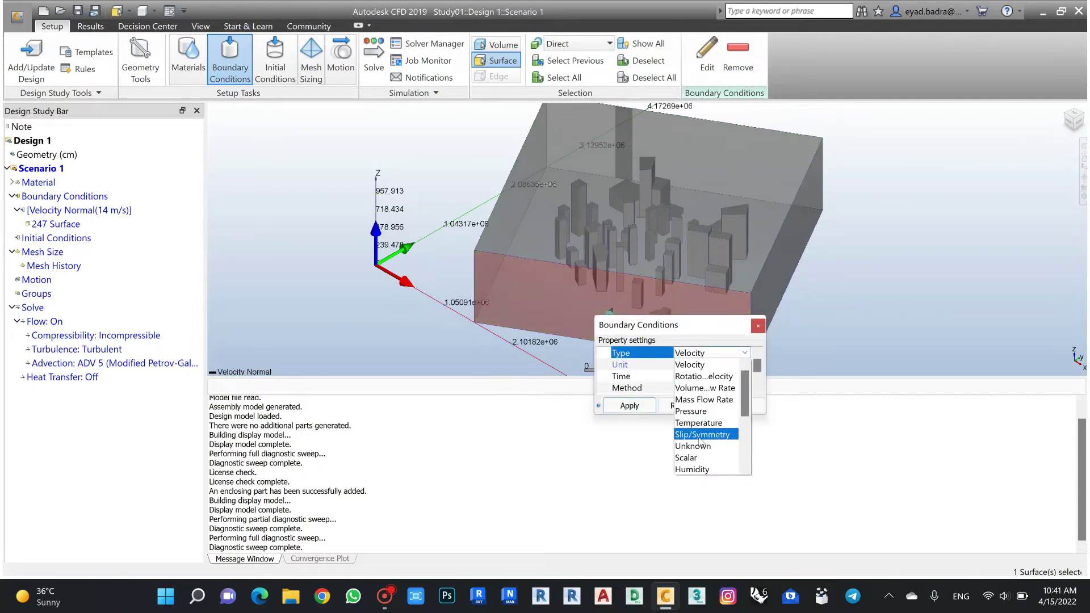
click(690, 411)
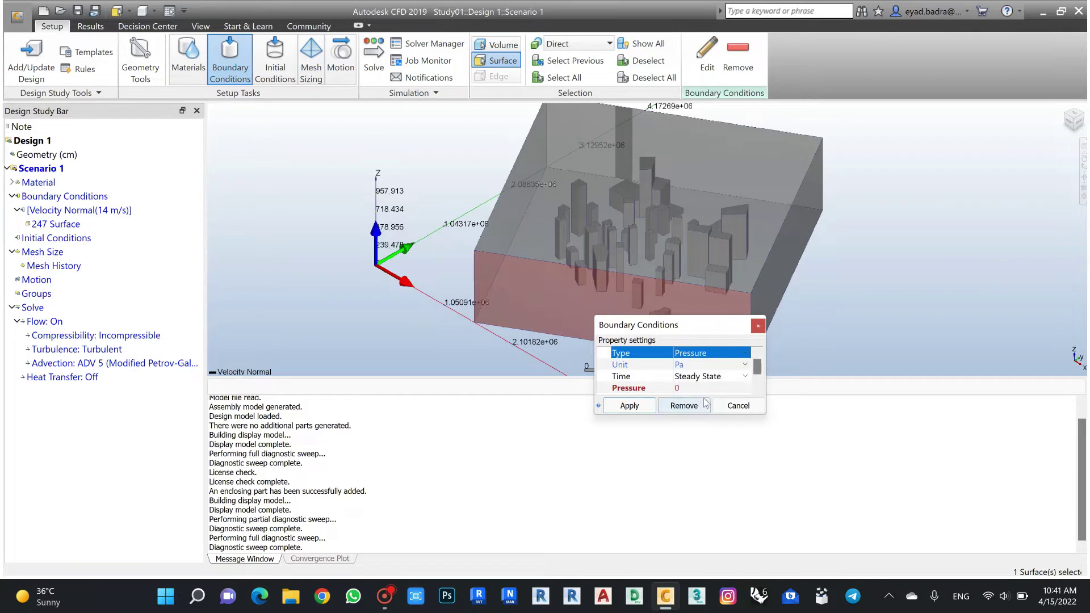
click(628, 406)
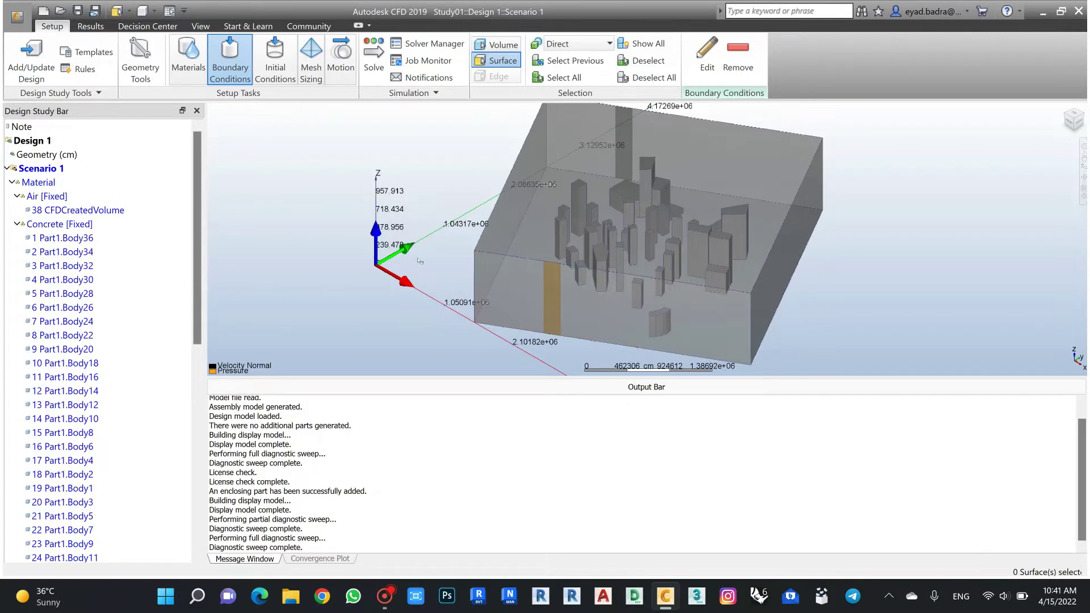
Step: Switch to the Mesh Sizing task in the Design Study Bar
scroll(454, 234, down, 3)
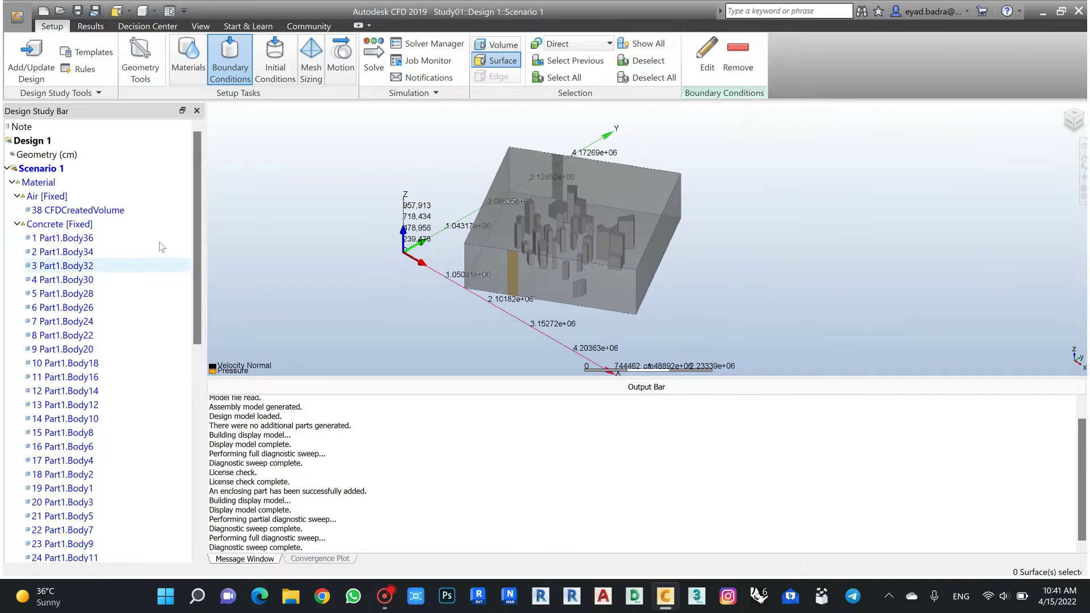
scroll(128, 243, down, 4)
scroll(127, 242, down, 6)
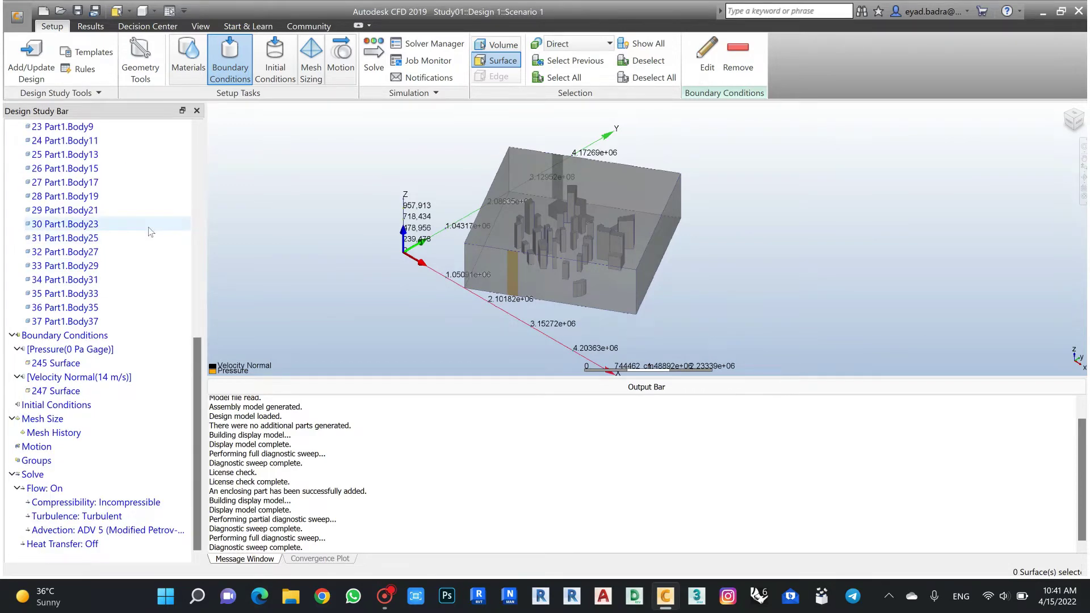
mouse_move(154, 251)
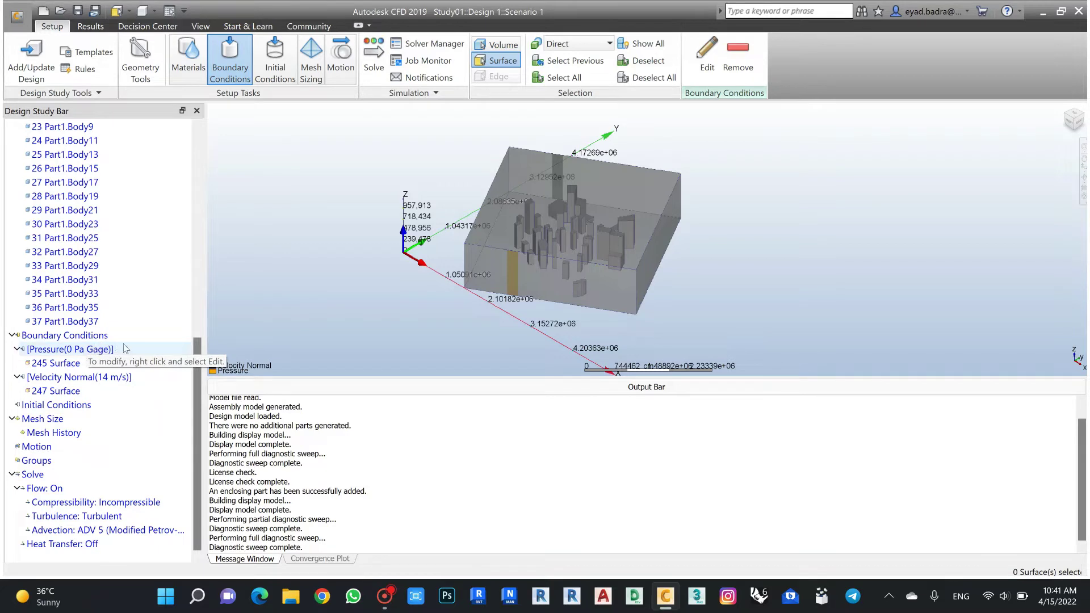
click(56, 420)
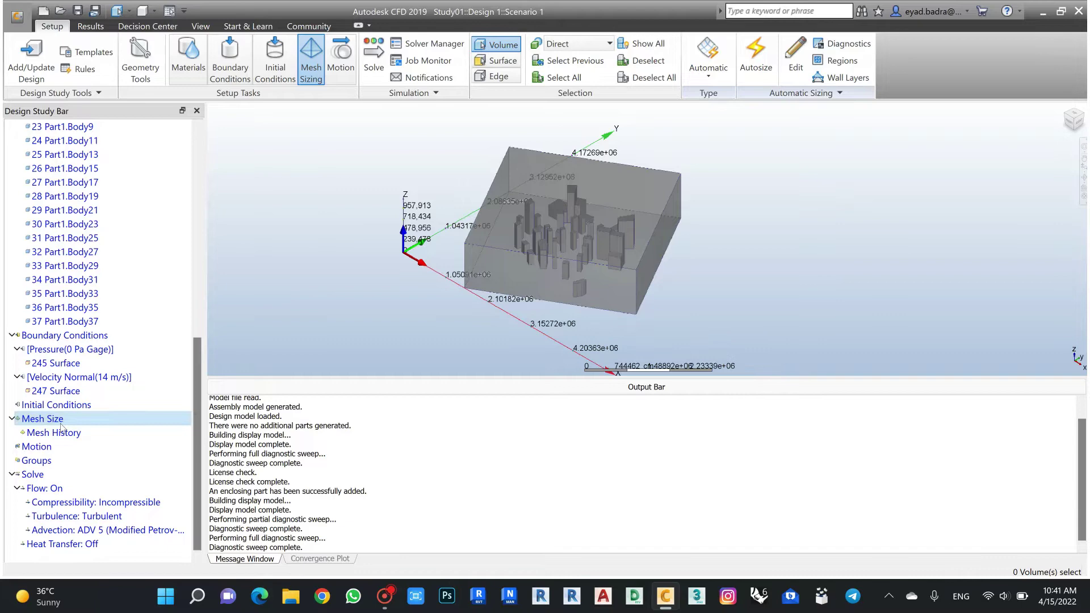
Step: Size the mesh automatically and run the 100-iteration wind analysis to completion
click(755, 69)
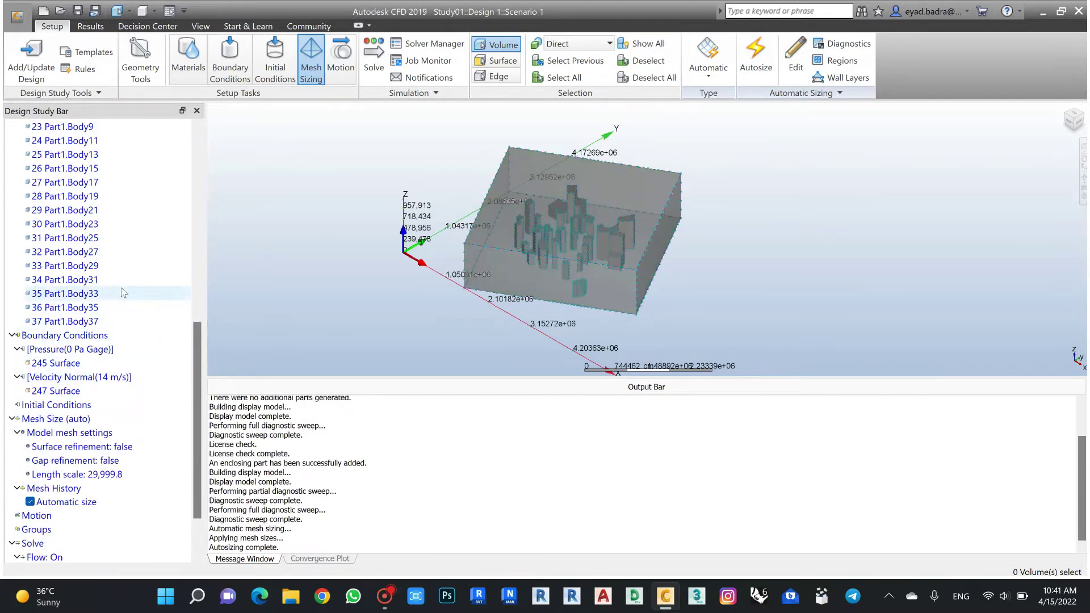
scroll(122, 288, down, 2)
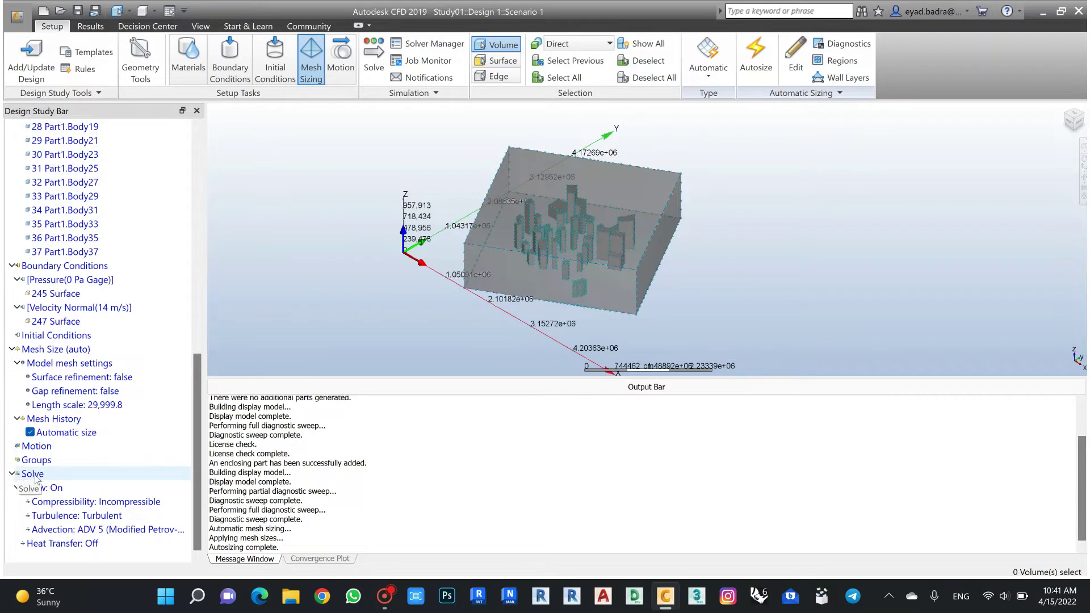
click(374, 64)
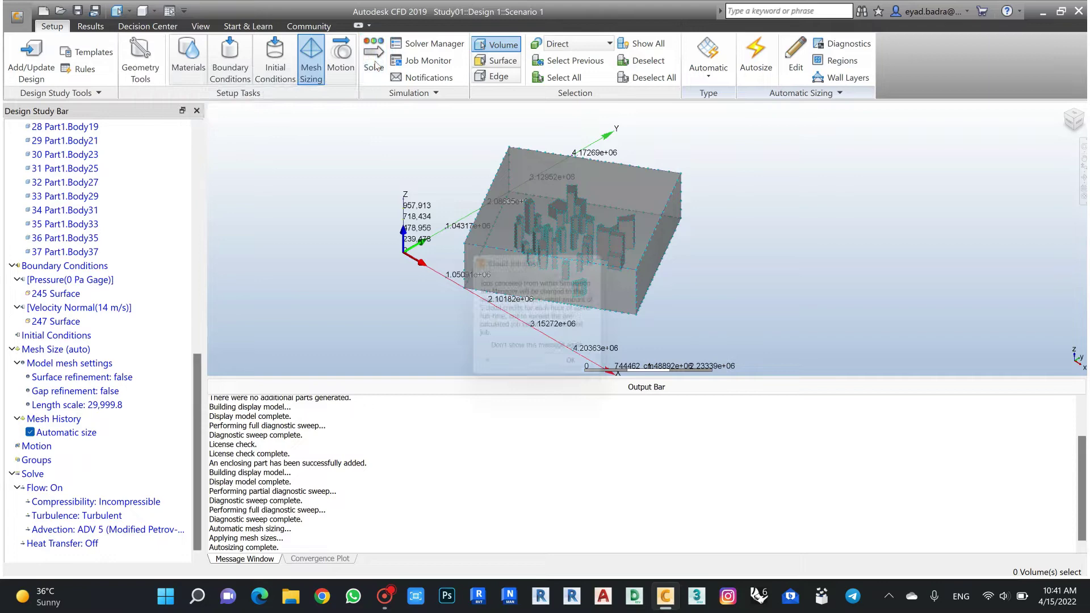
click(580, 369)
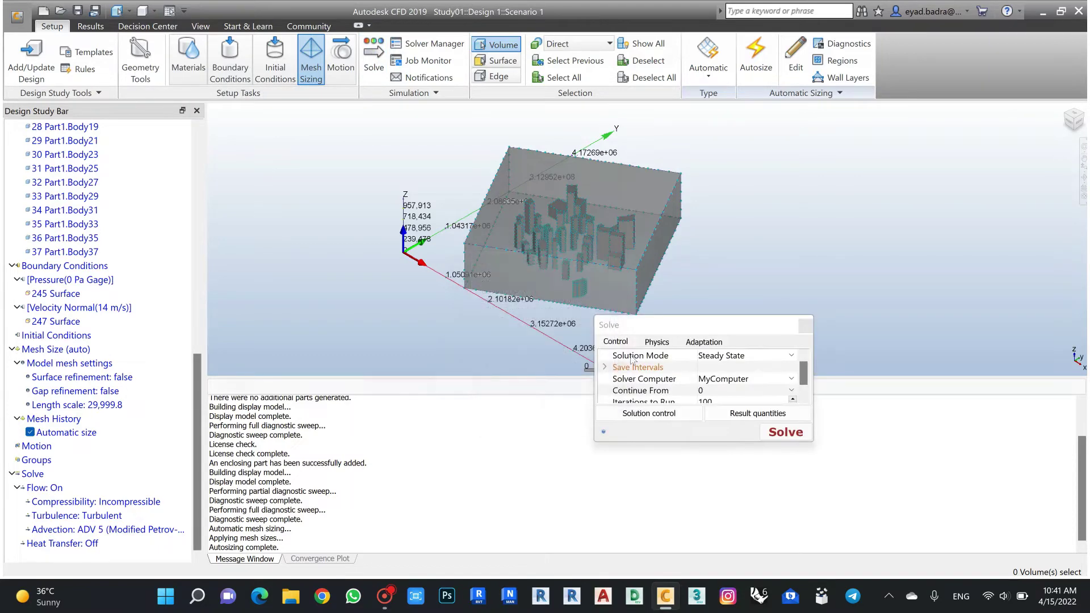
drag(656, 335, 187, 124)
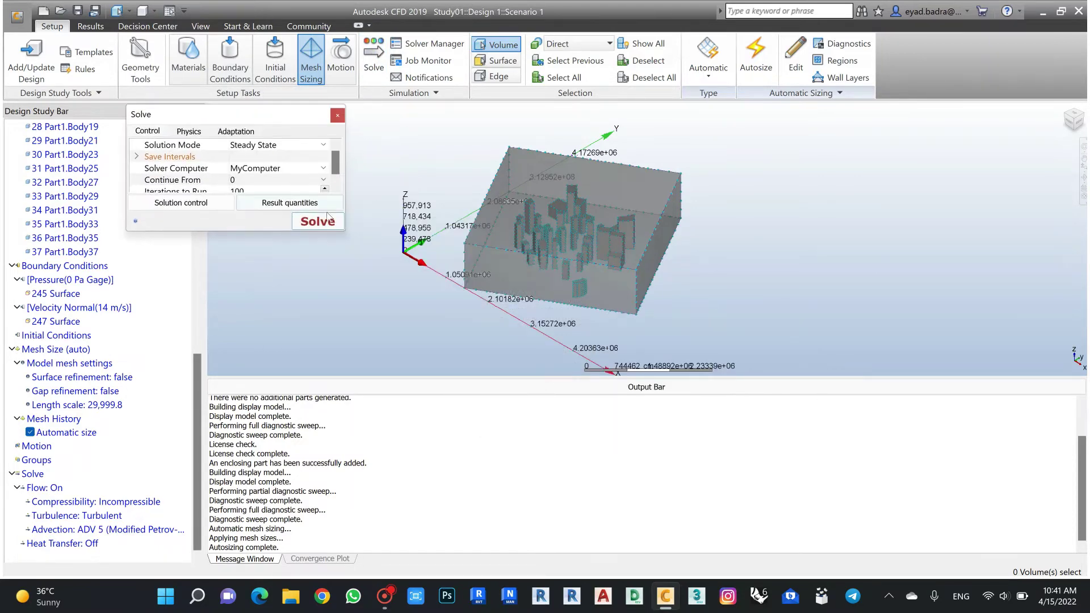
click(317, 223)
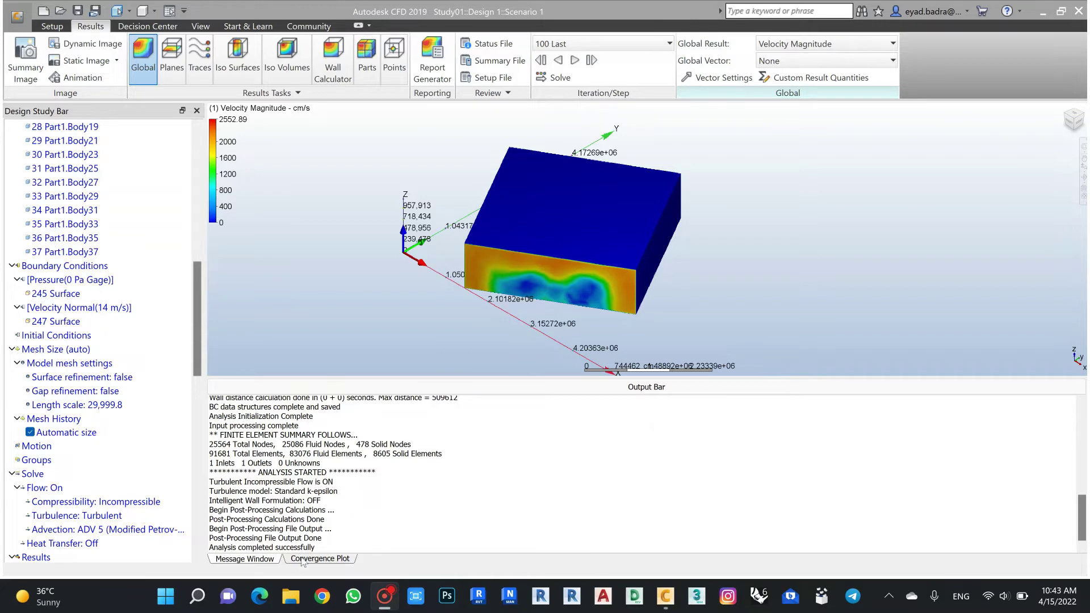
Step: Show the convergence plot and draw 38 CFDCreatedVolume as an outline only
click(302, 560)
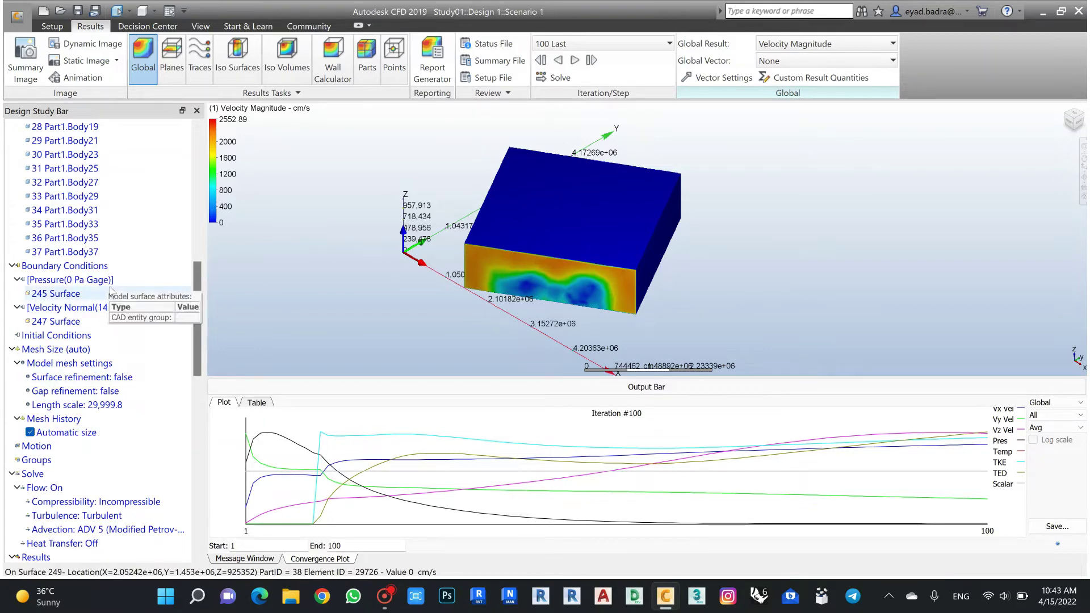
scroll(111, 292, down, 15)
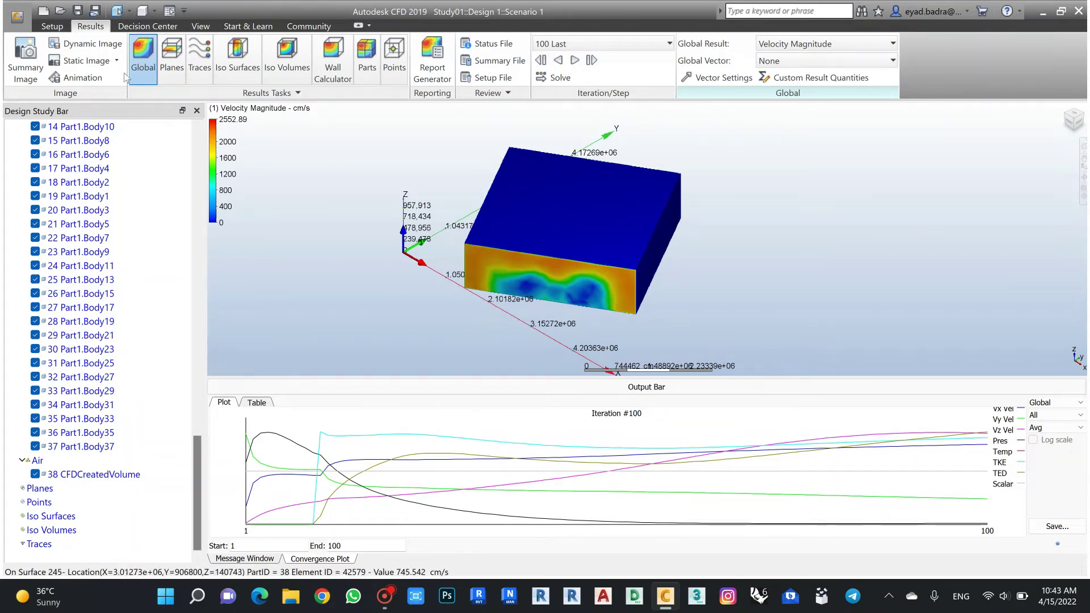
click(171, 57)
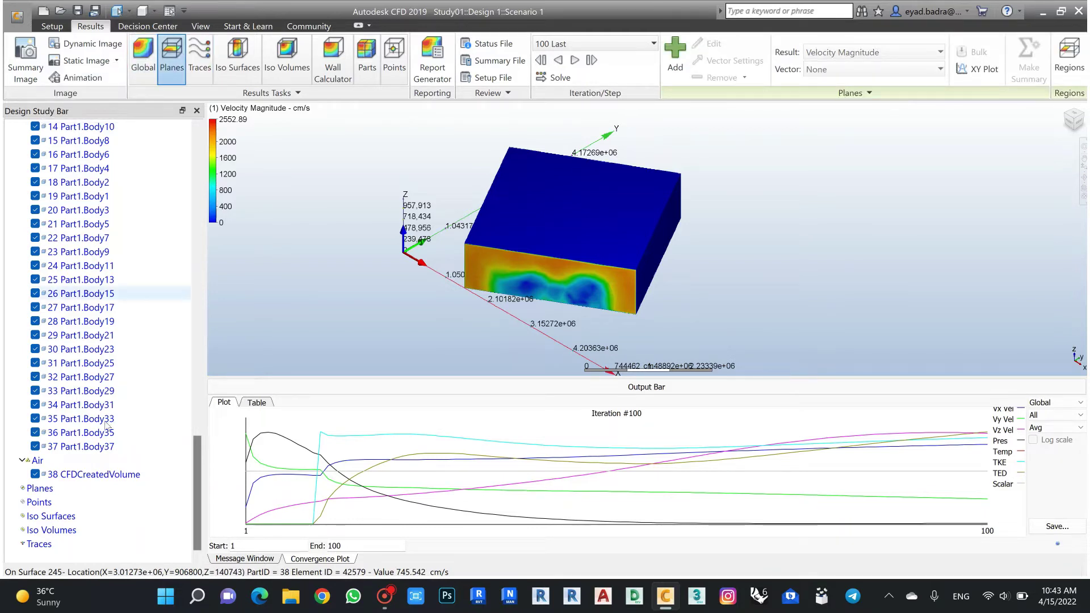
click(67, 475)
right_click(67, 477)
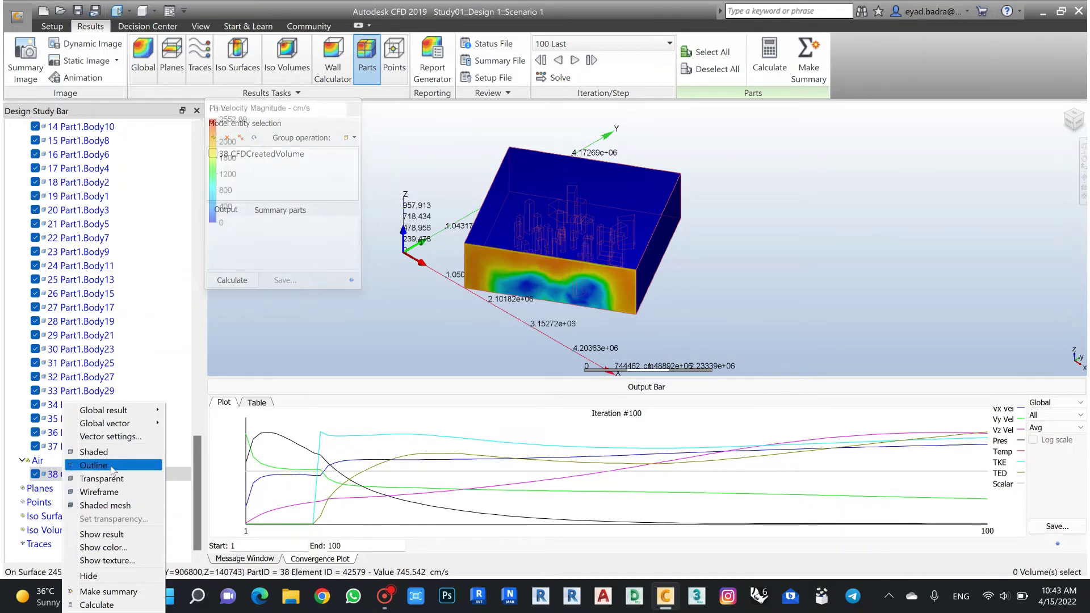
click(113, 468)
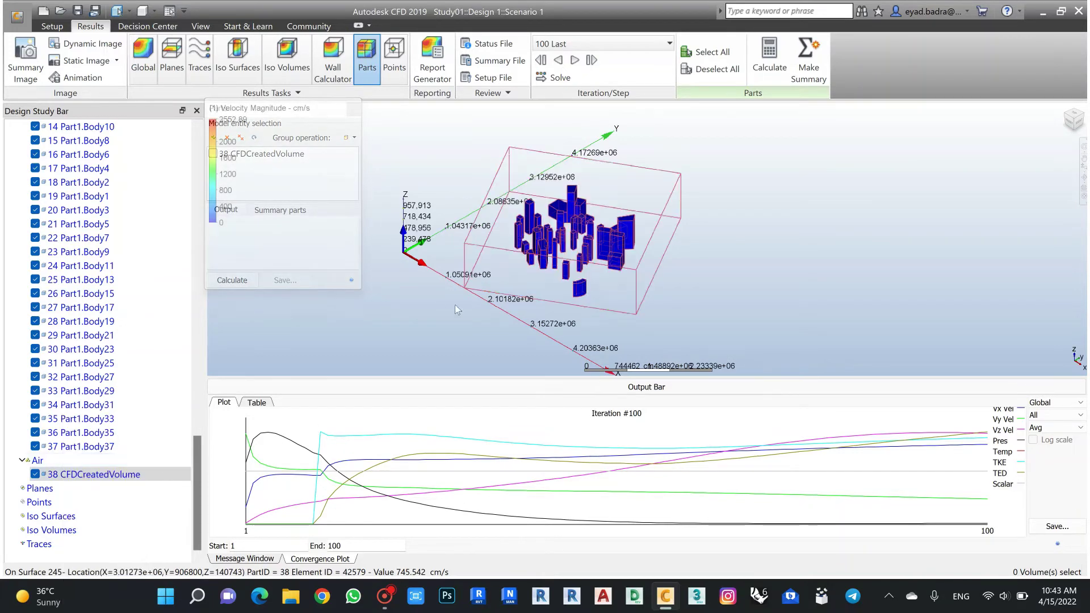
click(172, 57)
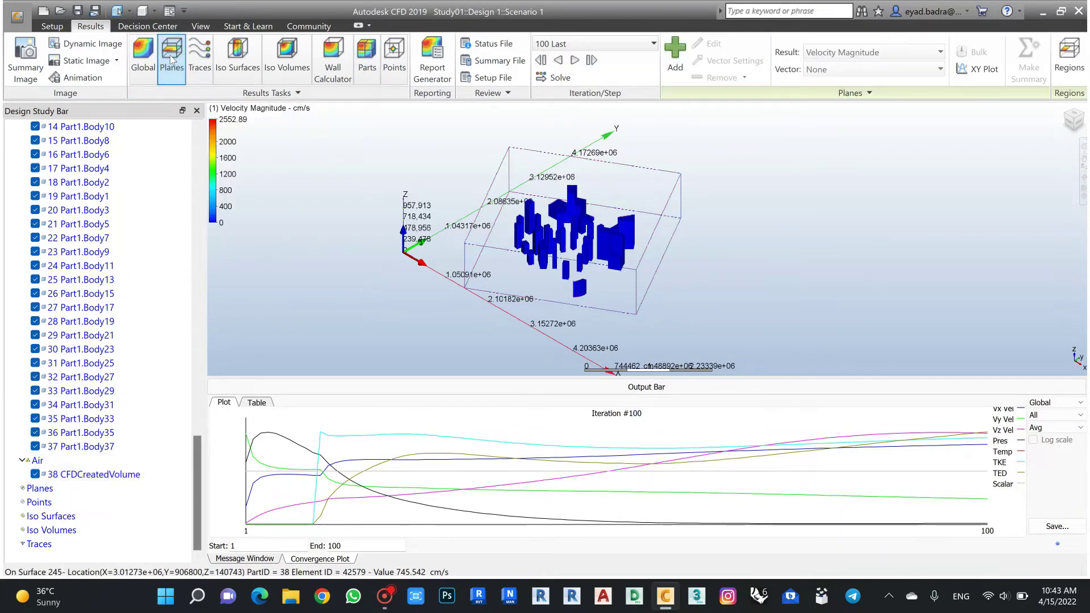
Step: Add Plane 1, rotate it horizontal, and view it zoomed in from the top
click(49, 489)
right_click(50, 489)
click(80, 500)
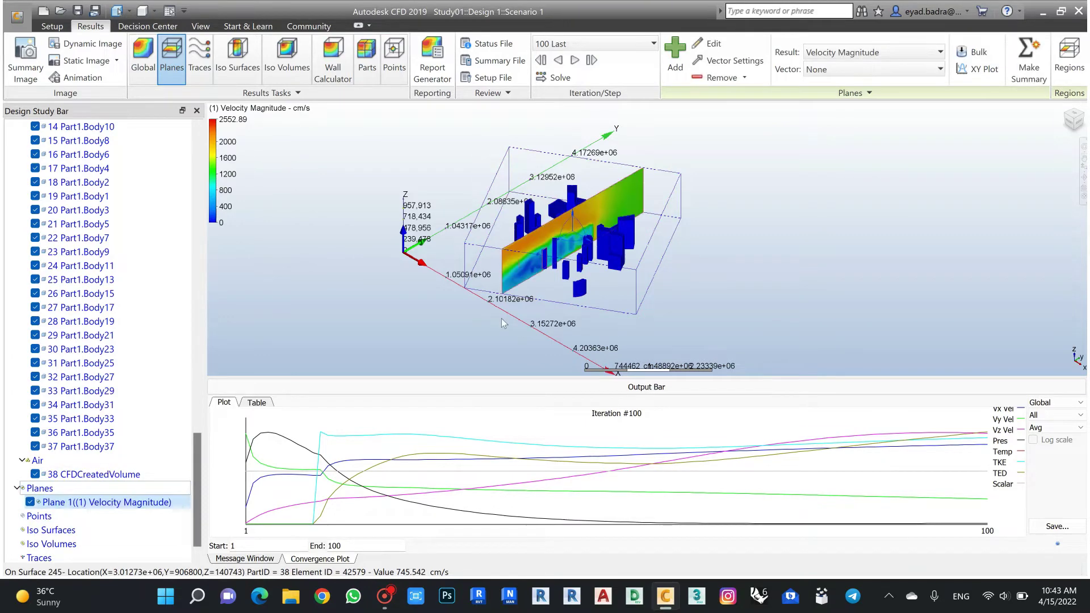
scroll(585, 211, down, 2)
scroll(585, 211, up, 5)
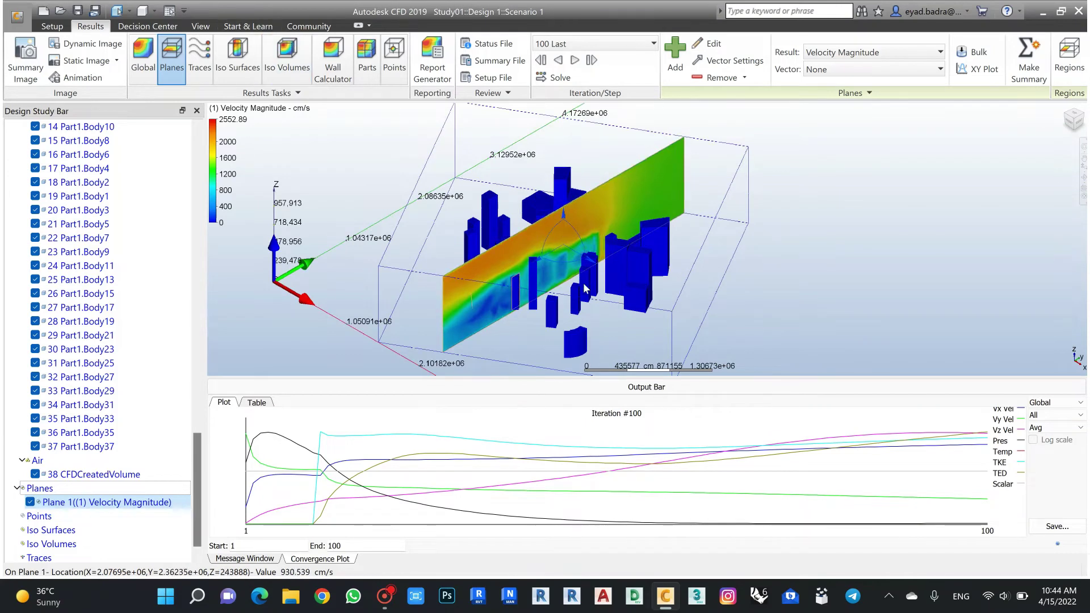
drag(565, 267, 563, 239)
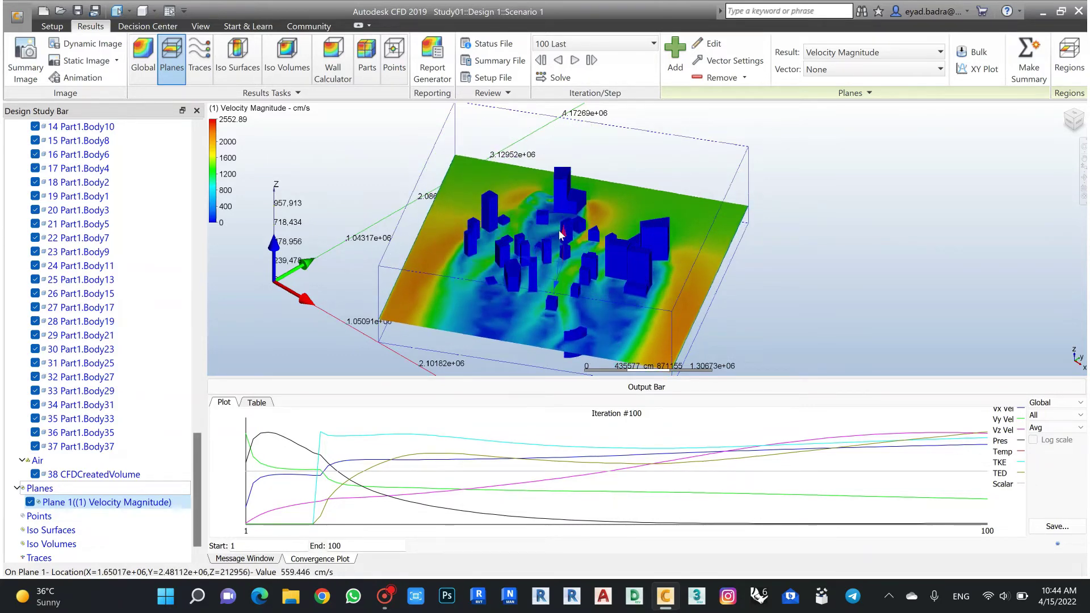
click(1075, 115)
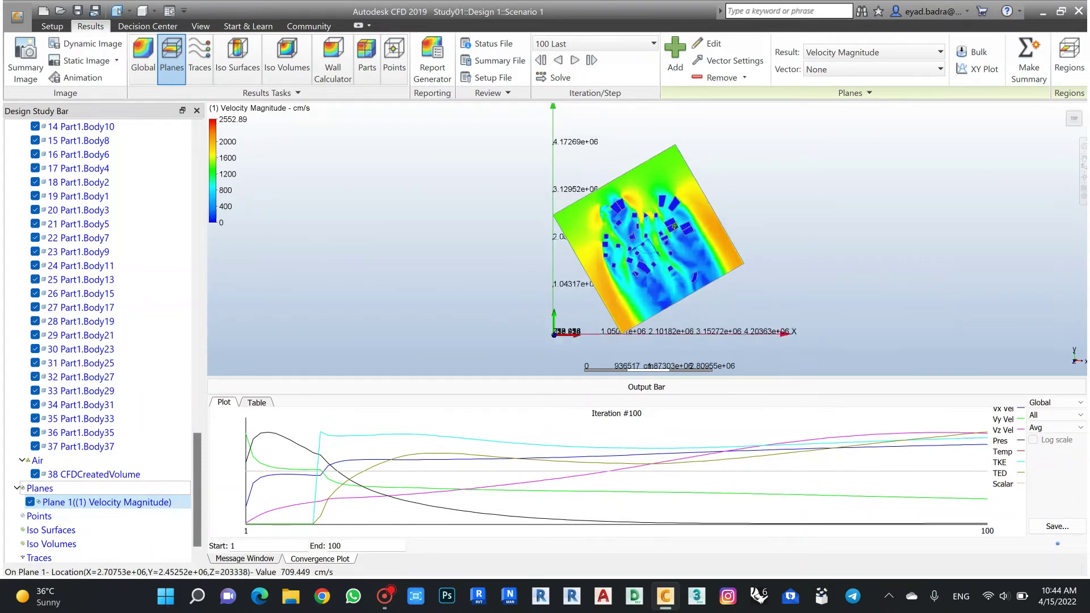
scroll(674, 230, up, 4)
scroll(673, 230, up, 2)
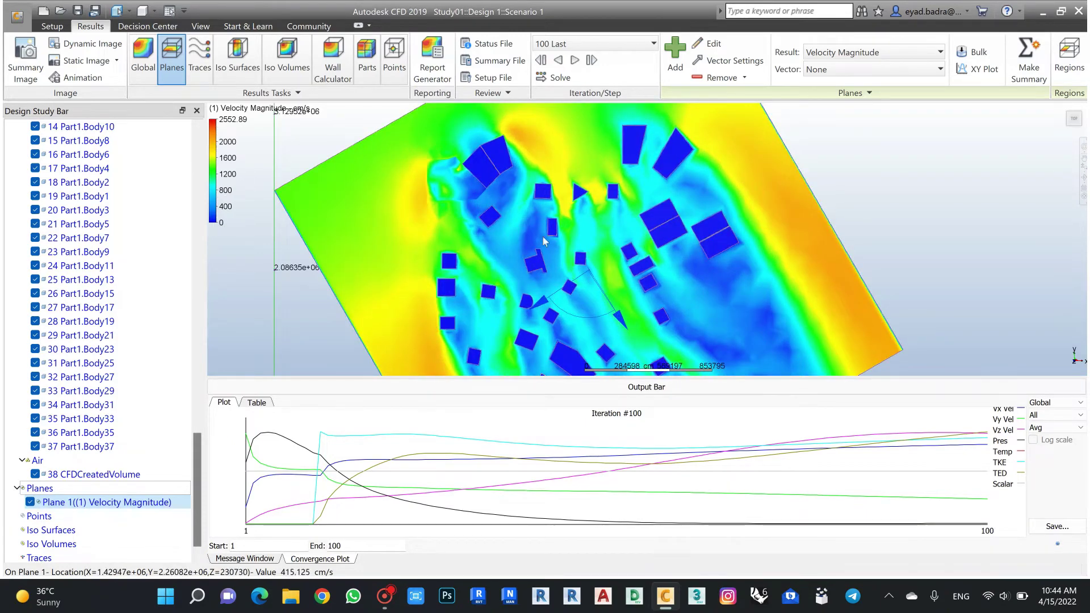
Step: Switch the velocity legend to m/s (max 25.5289) and zoom around the plane
right_click(214, 181)
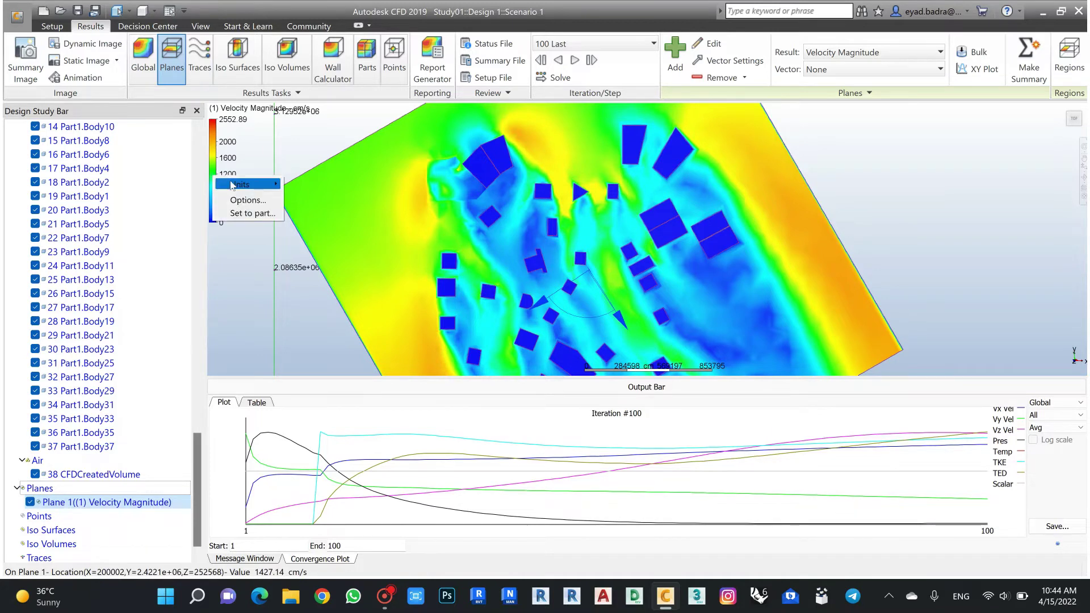
mouse_move(250, 185)
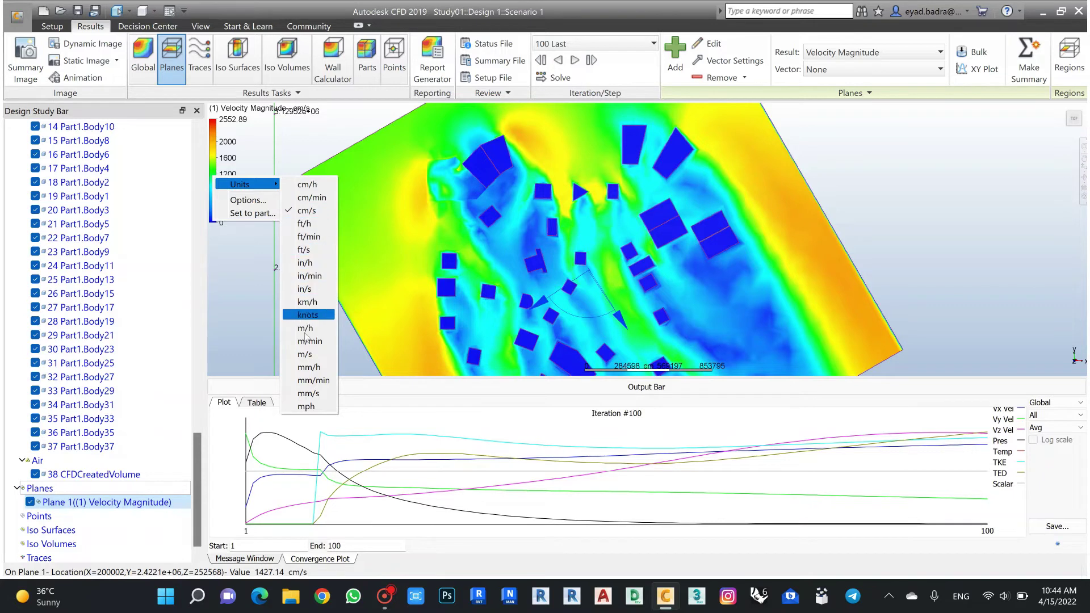
click(305, 353)
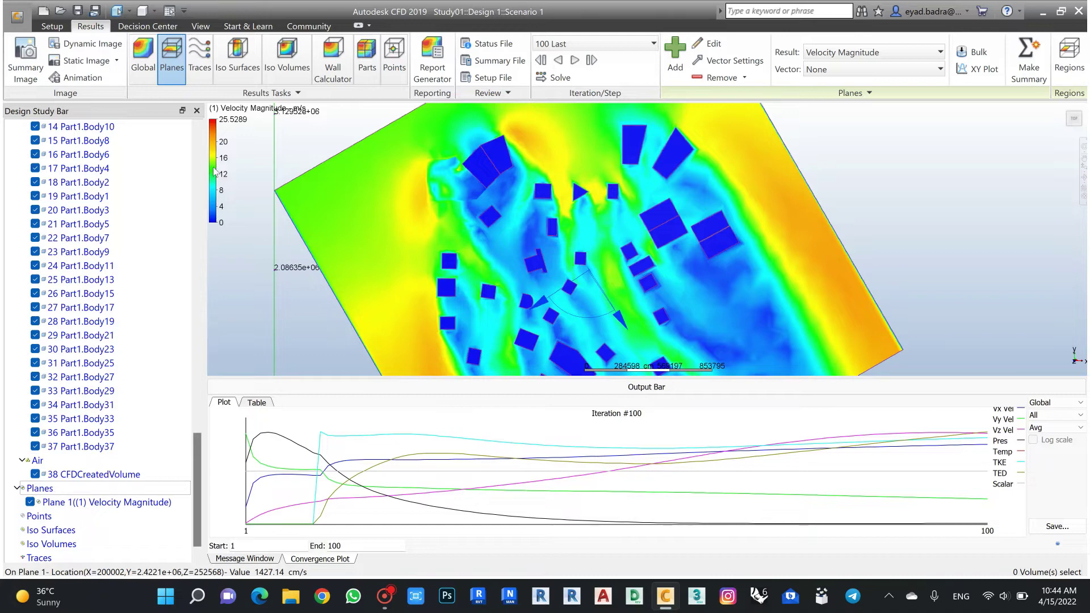
scroll(332, 231, down, 5)
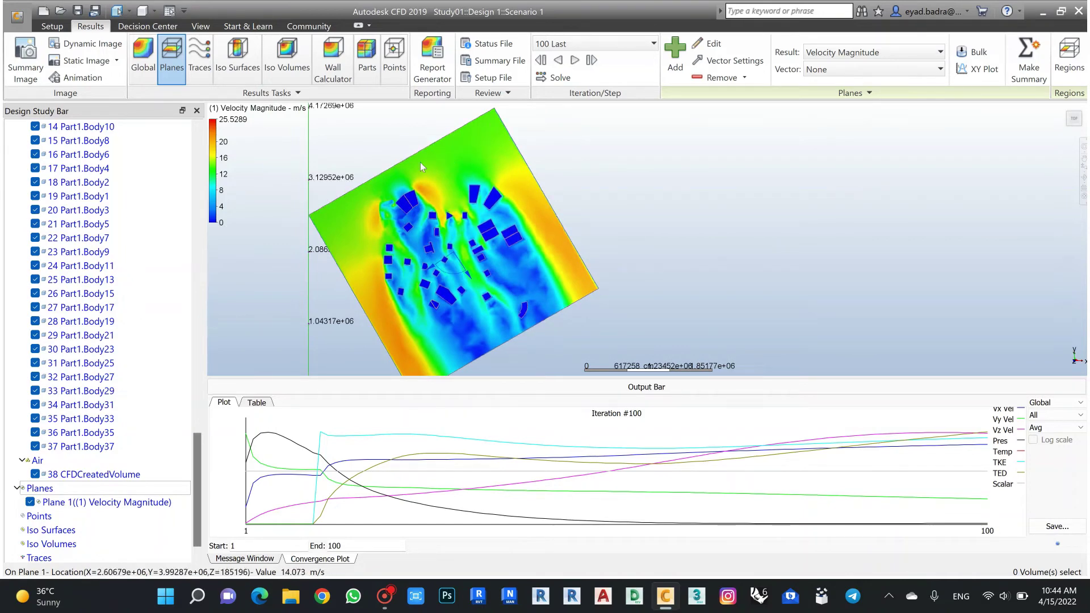
scroll(465, 219, up, 2)
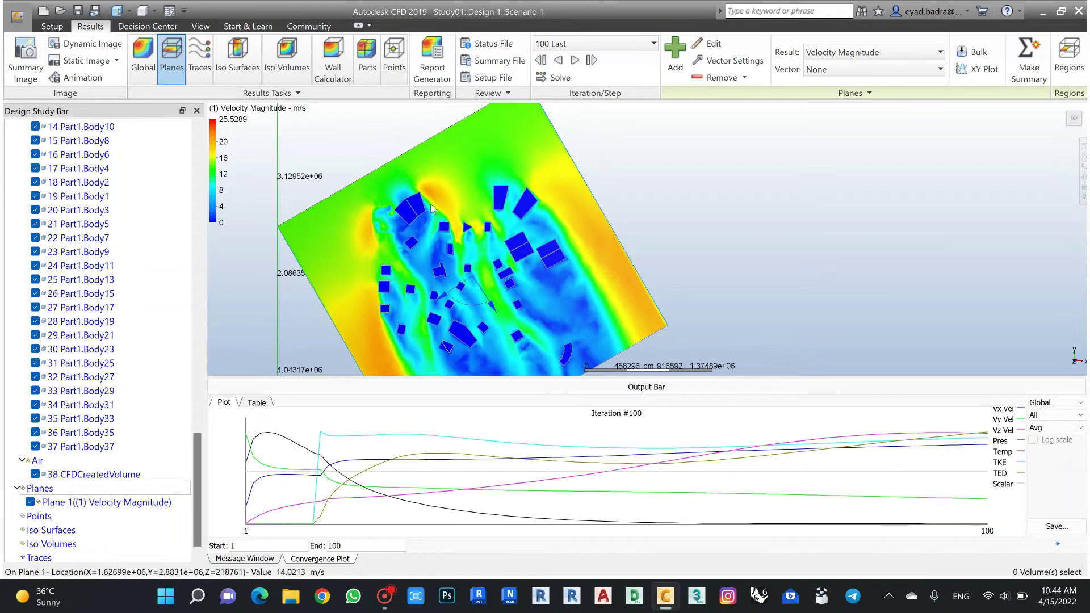
scroll(430, 205, up, 3)
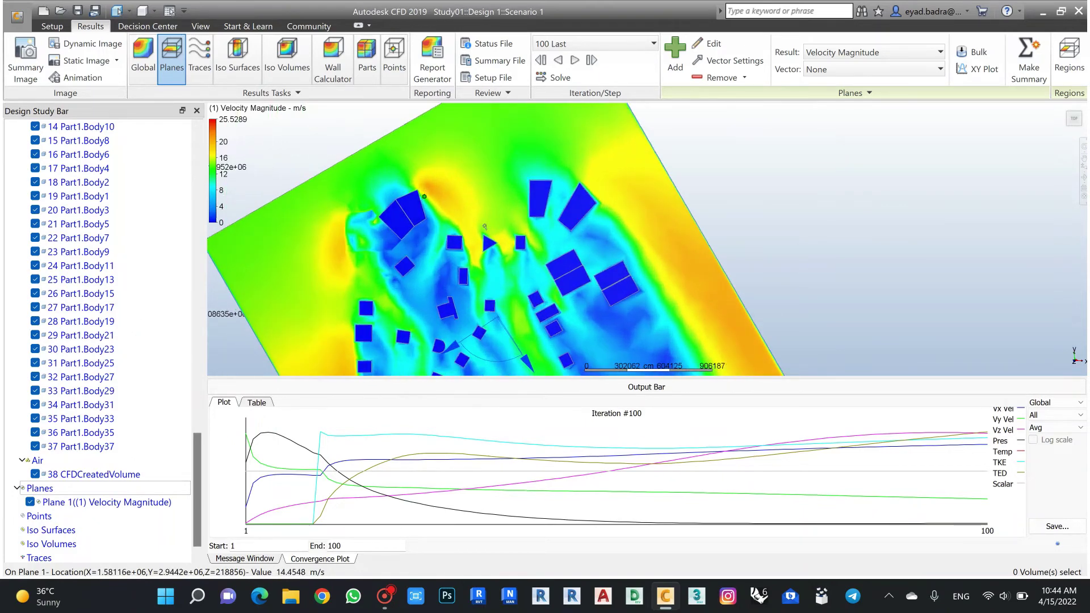
scroll(497, 248, down, 2)
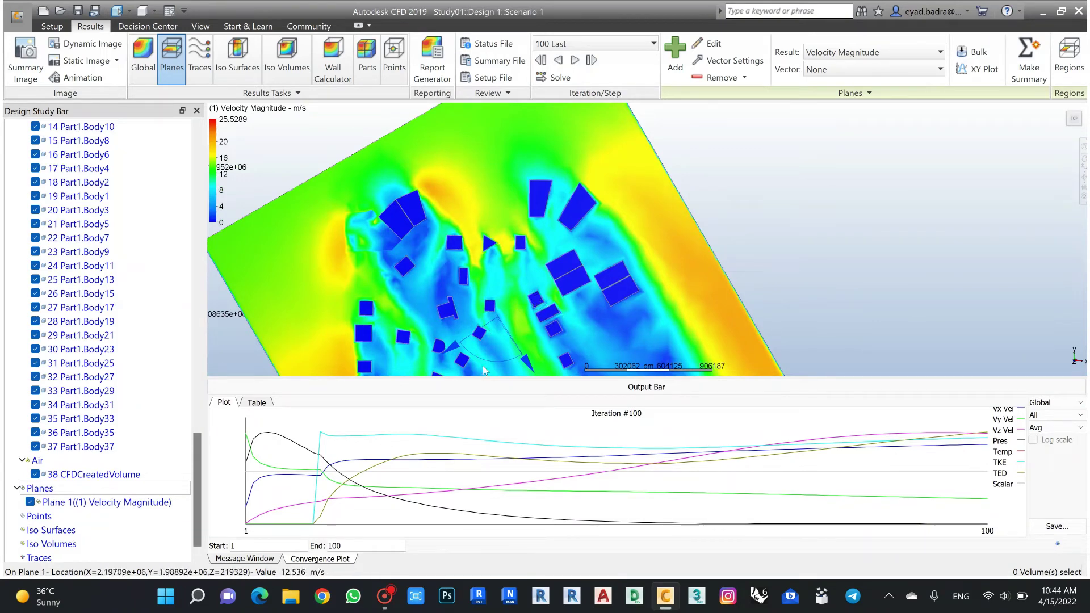
scroll(467, 256, up, 3)
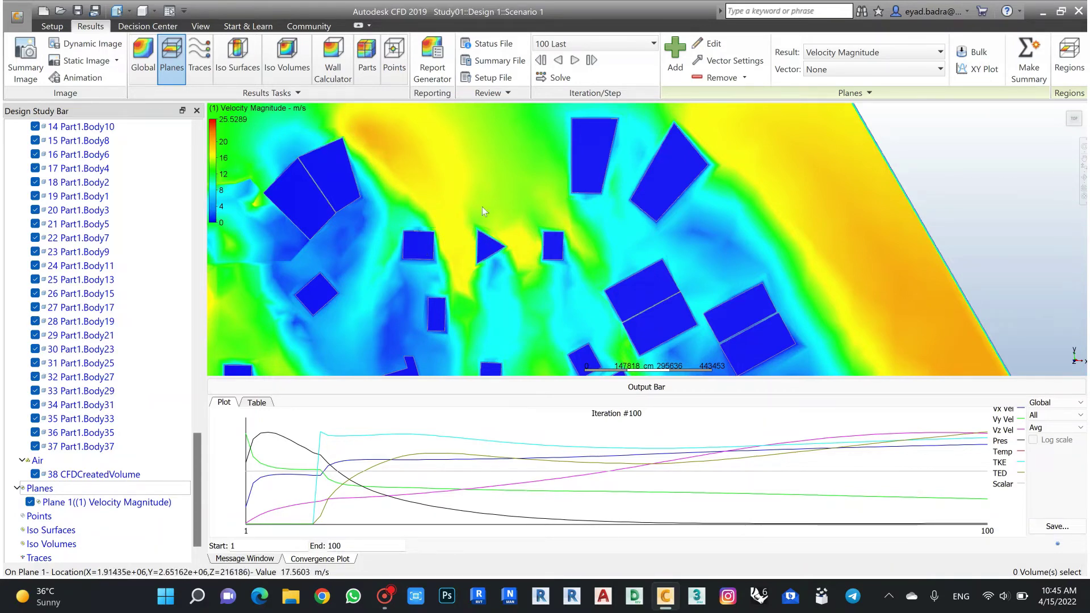
scroll(482, 206, down, 5)
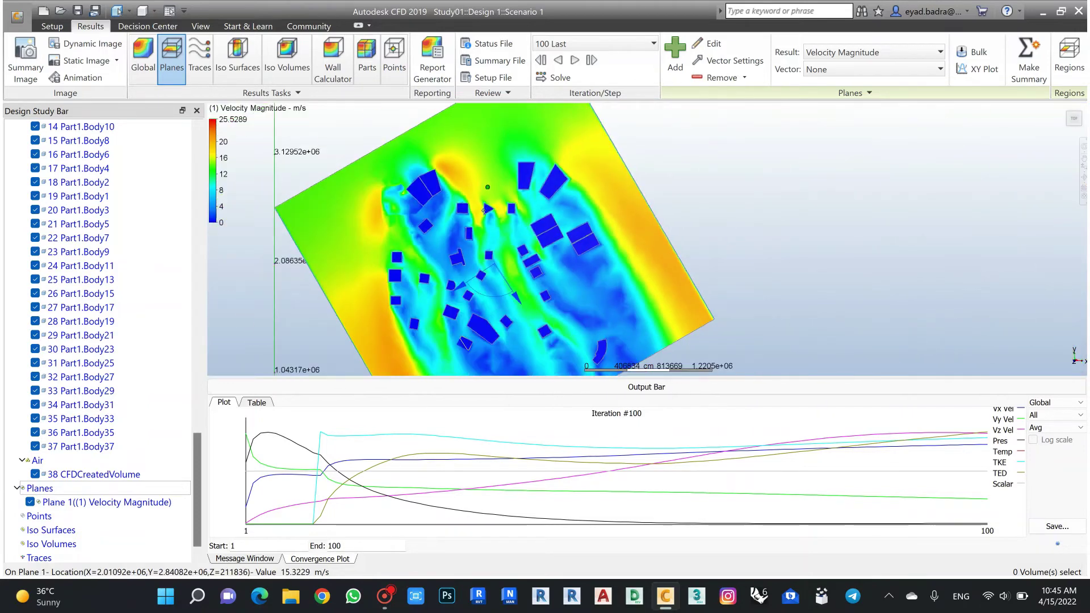
scroll(484, 210, down, 2)
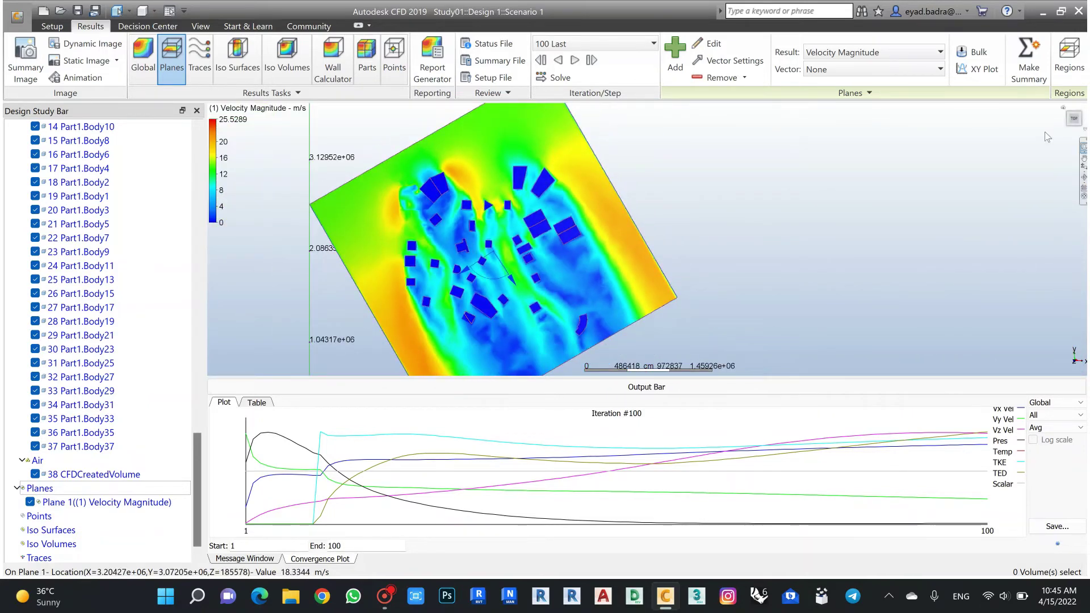
Step: Return to the isometric view and flip Plane 1 to a vertical orientation
click(1063, 110)
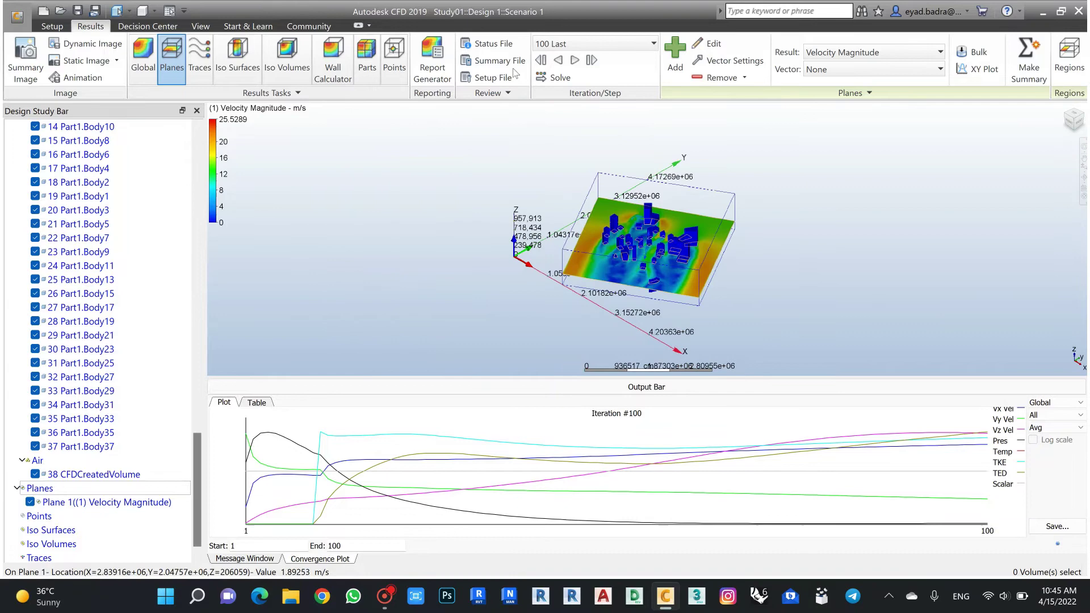
scroll(674, 245, up, 4)
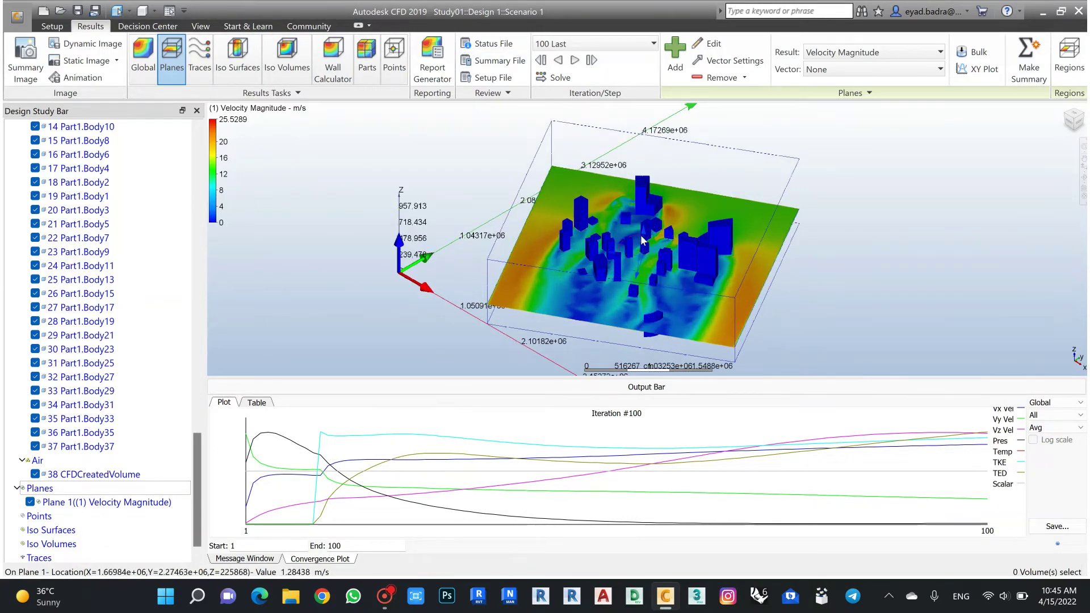
drag(638, 244, 694, 272)
scroll(687, 270, up, 6)
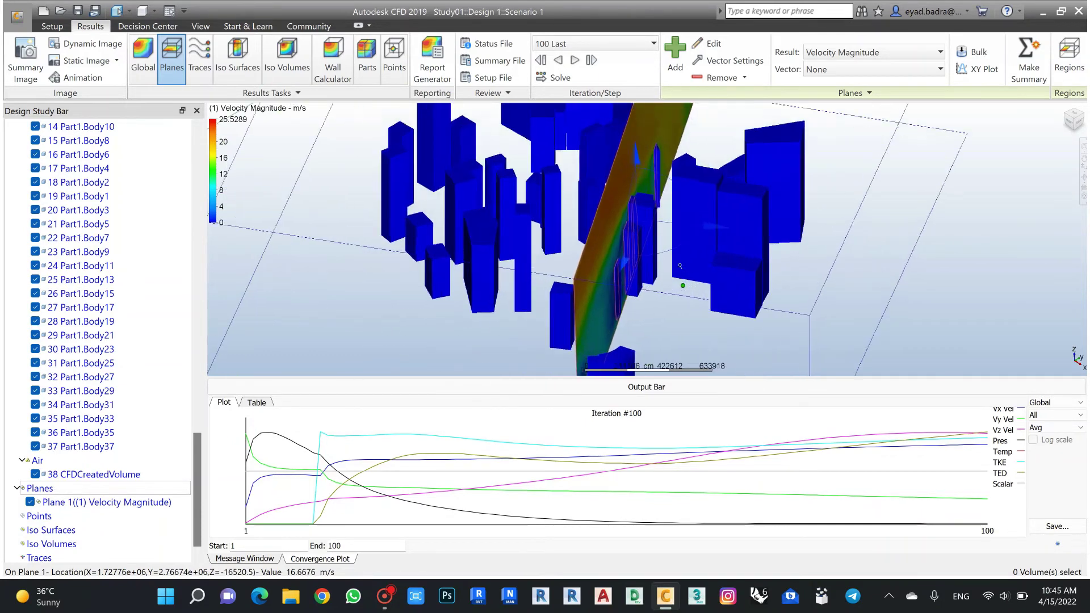
scroll(680, 266, down, 2)
scroll(603, 237, down, 3)
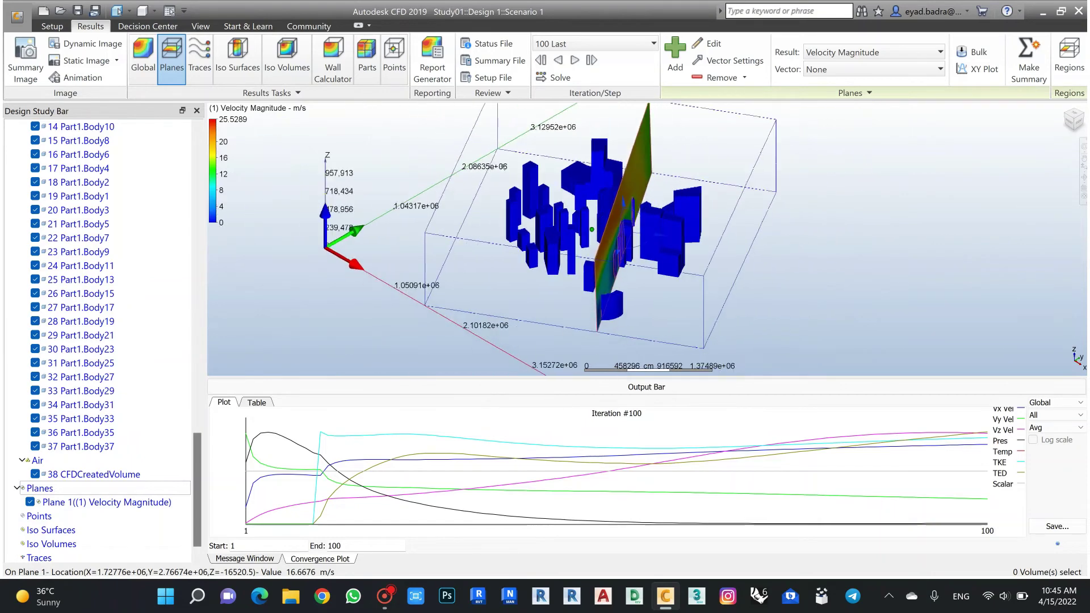
Step: Inspect the vertical plane from a diagonal, the right side, and isometric views
shift+middle_drag(739, 300, 747, 206)
scroll(692, 241, down, 2)
scroll(691, 241, up, 1)
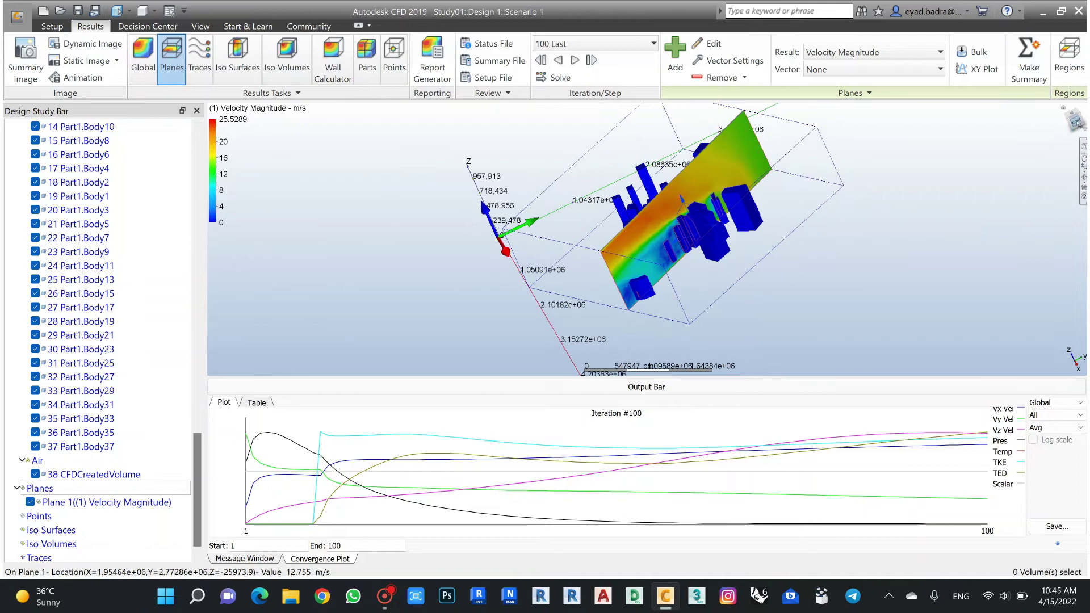
click(1075, 121)
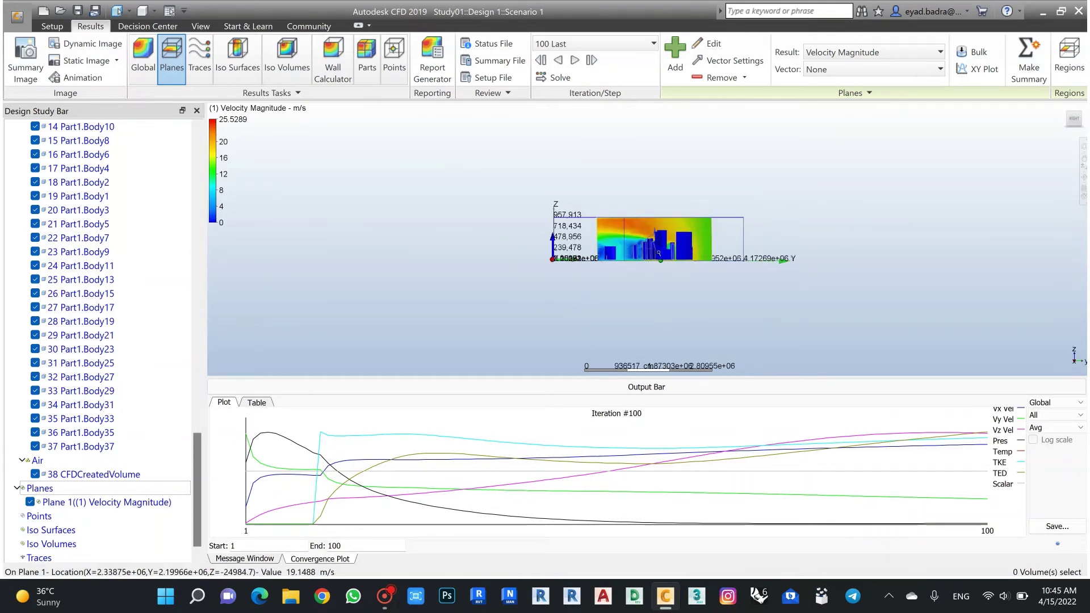
scroll(659, 254, up, 2)
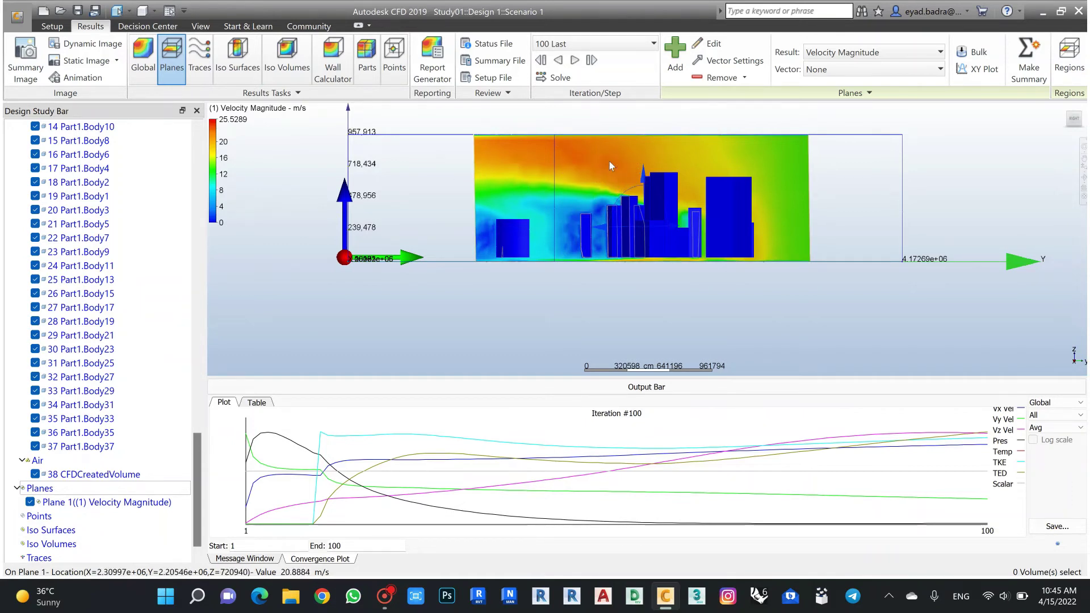
click(1063, 112)
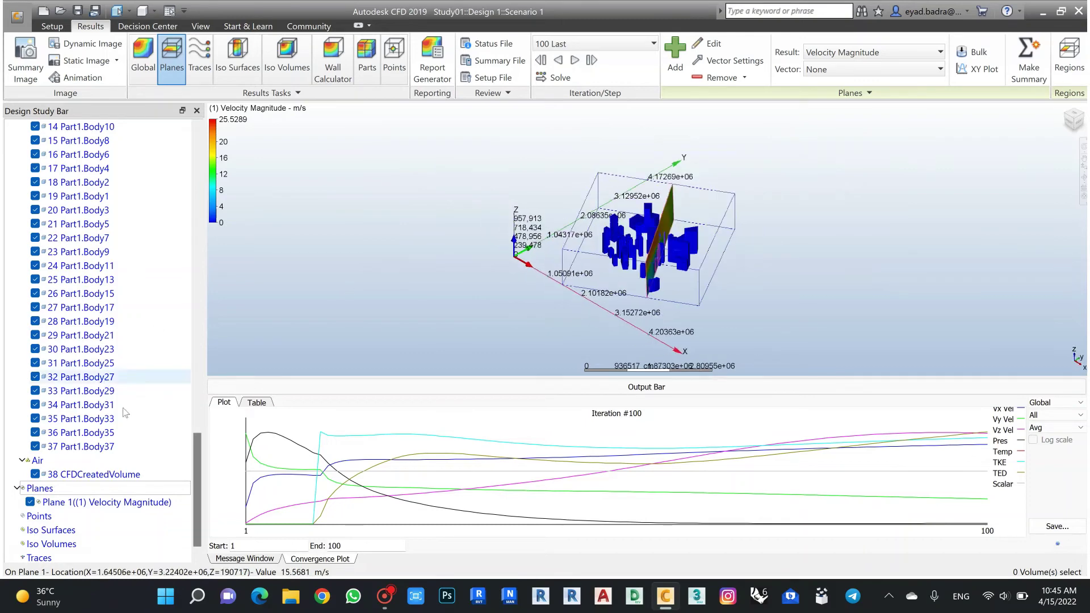
scroll(115, 345, down, 1)
Step: Hide the Plane 1 velocity magnitude plane
right_click(48, 494)
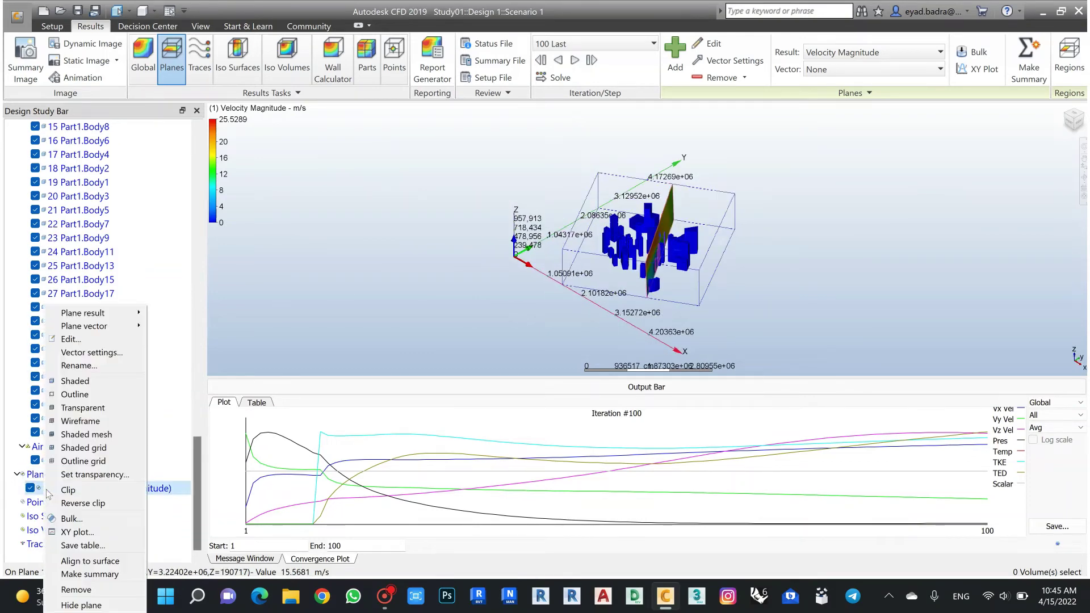
click(28, 492)
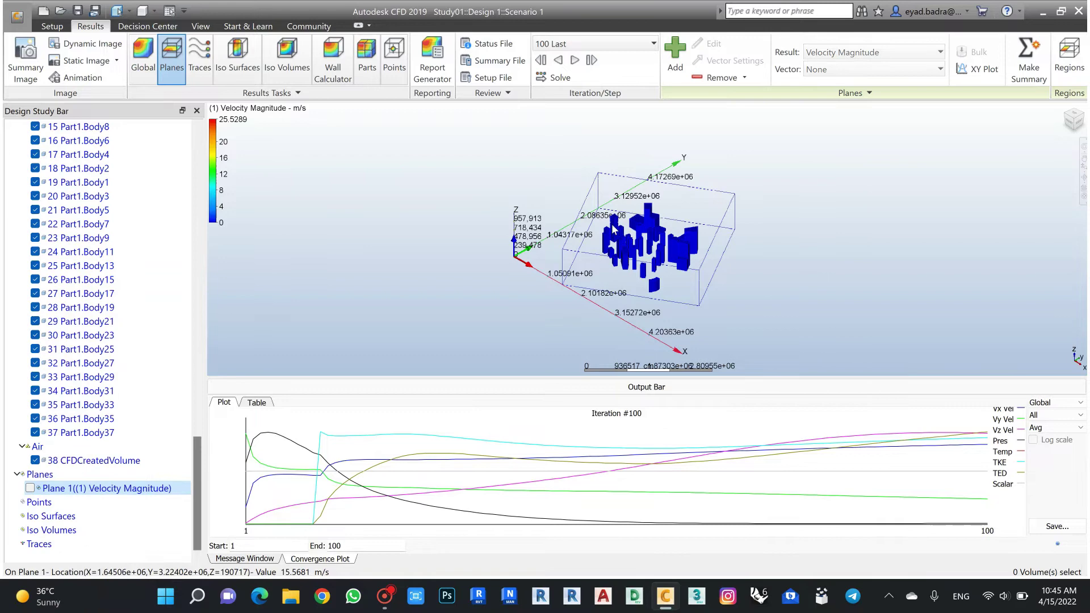
scroll(653, 244, up, 5)
scroll(653, 244, down, 4)
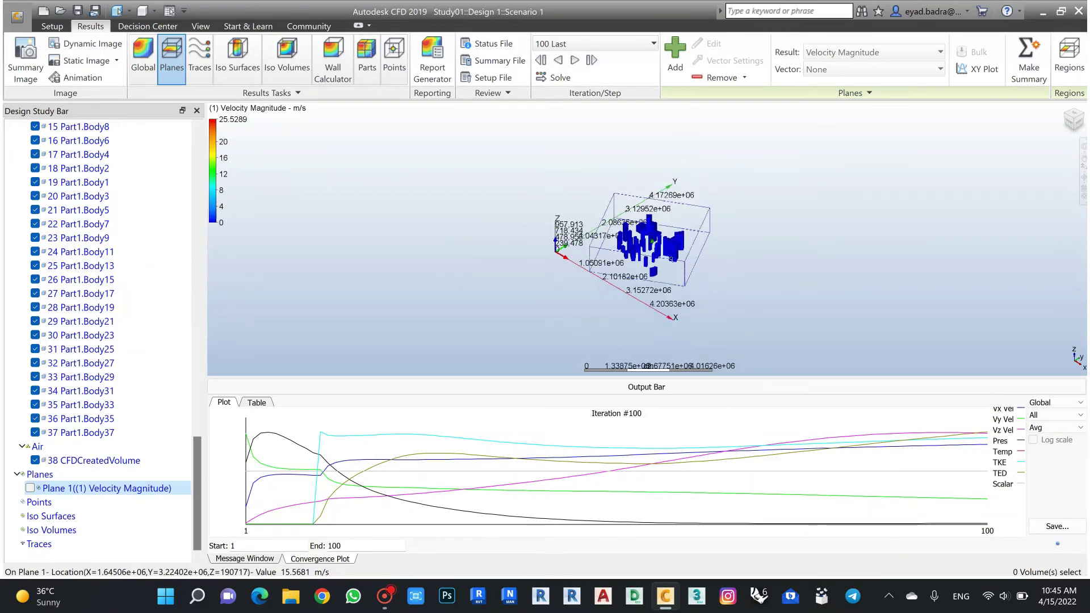
scroll(682, 243, up, 4)
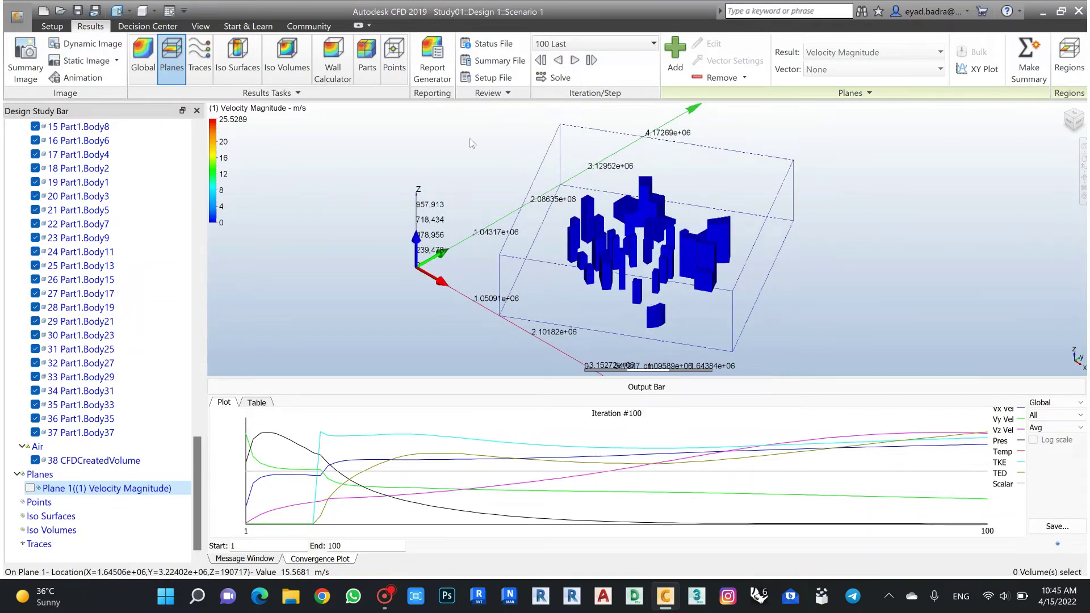
Step: Create trace Set 1 at seed density 0.5 across the domain, inspecting it from above
click(197, 67)
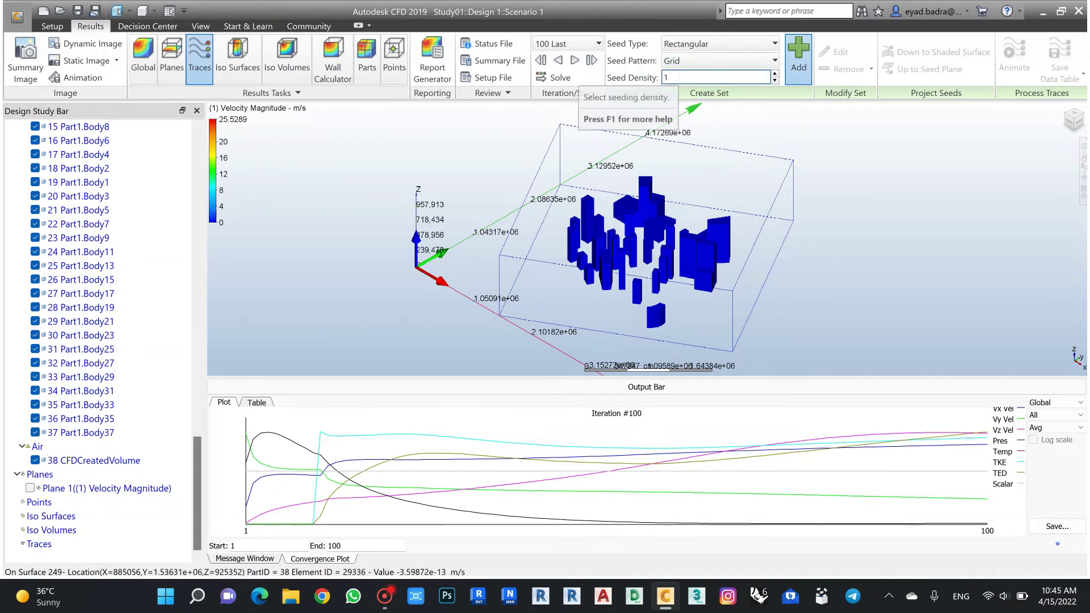
double_click(666, 77)
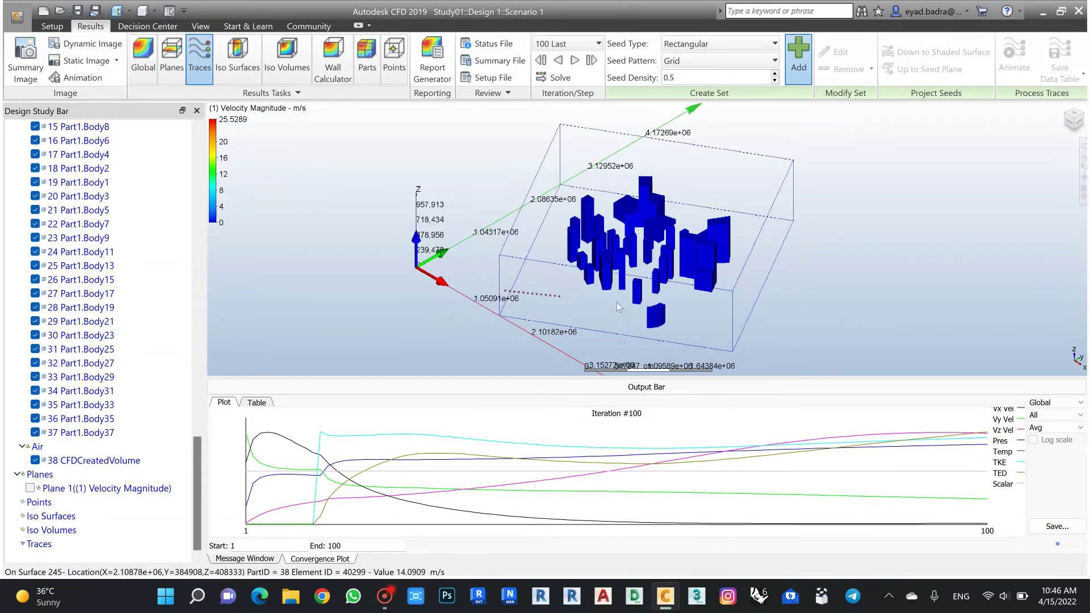
mouse_move(616, 302)
mouse_down()
mouse_move(727, 318)
mouse_move(727, 347)
mouse_up()
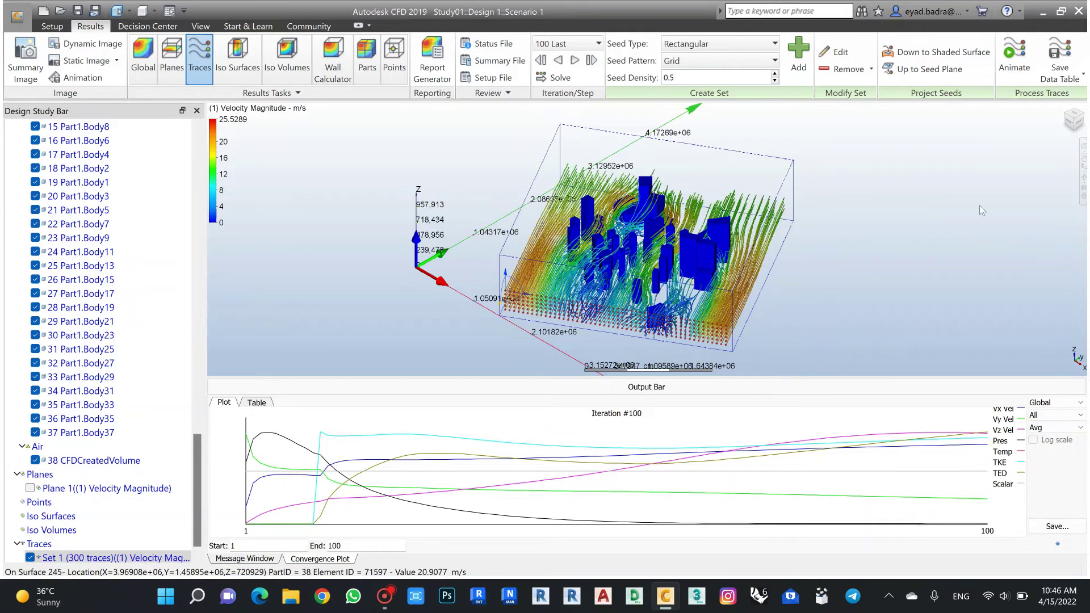
click(1074, 116)
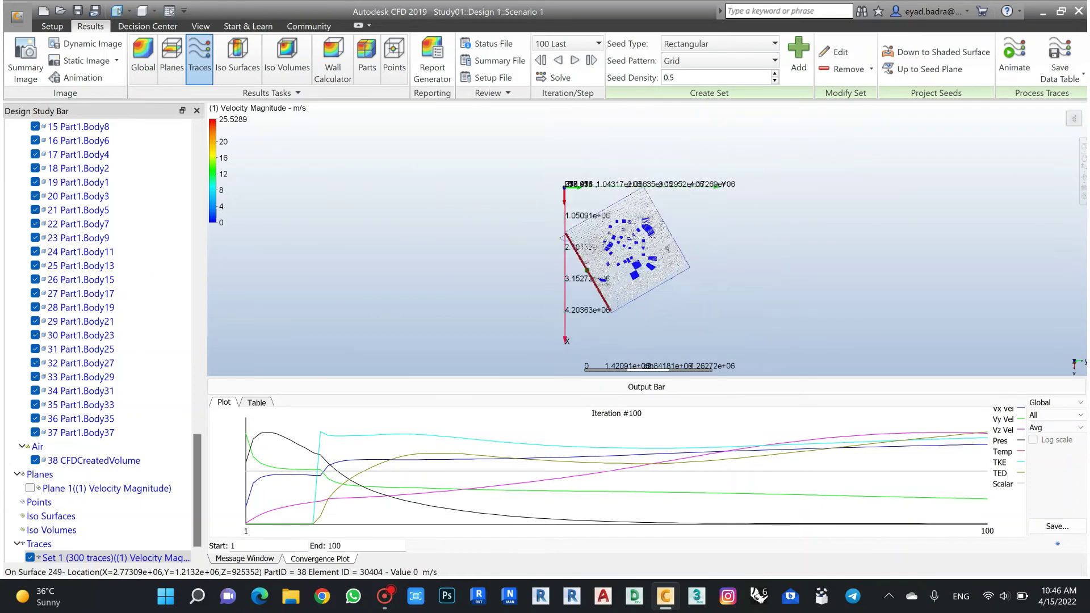
scroll(586, 268, up, 3)
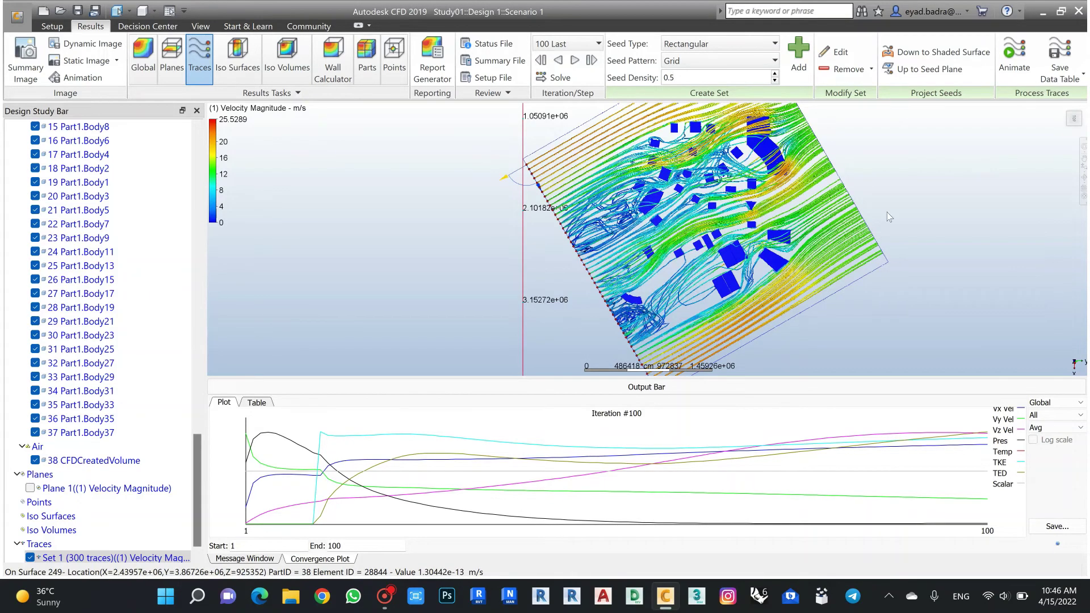
scroll(919, 255, up, 2)
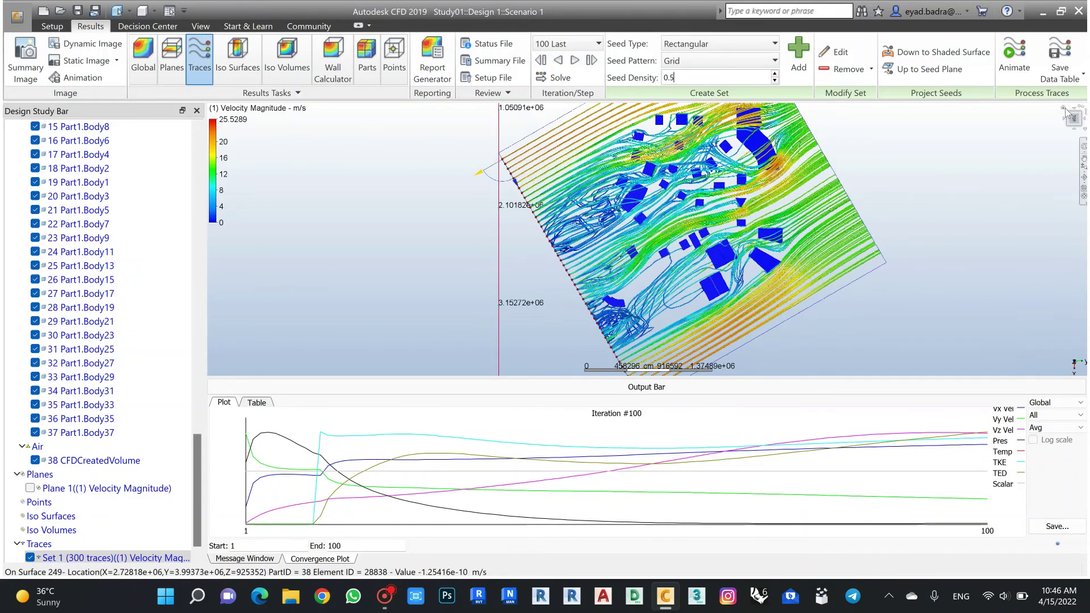
click(1068, 118)
scroll(734, 290, up, 3)
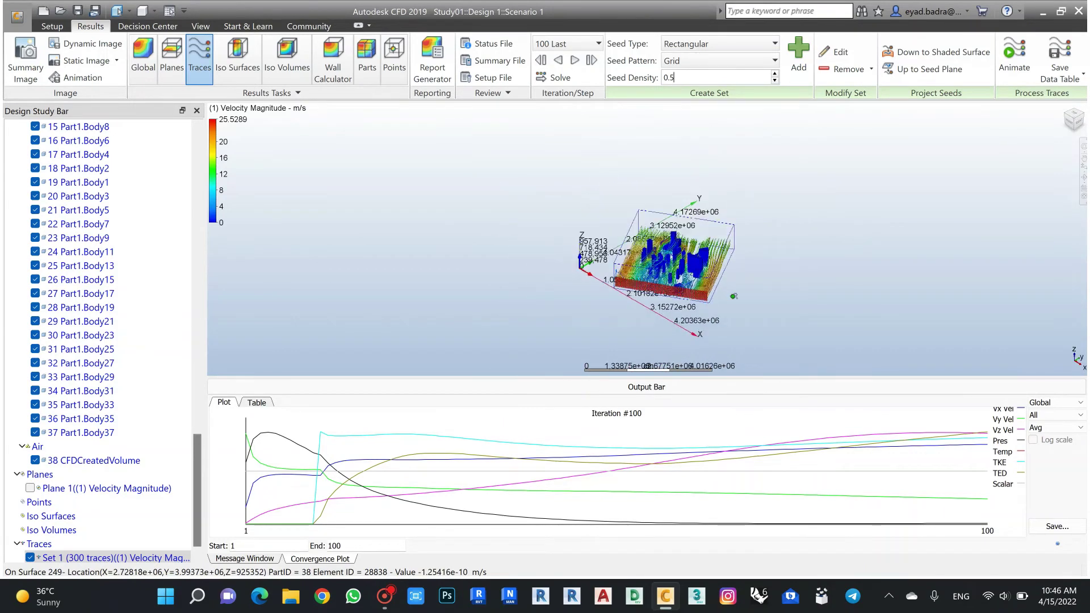
Step: Play the Set 1 trace animation twice, closing the Animate Traces panel each time
click(1014, 57)
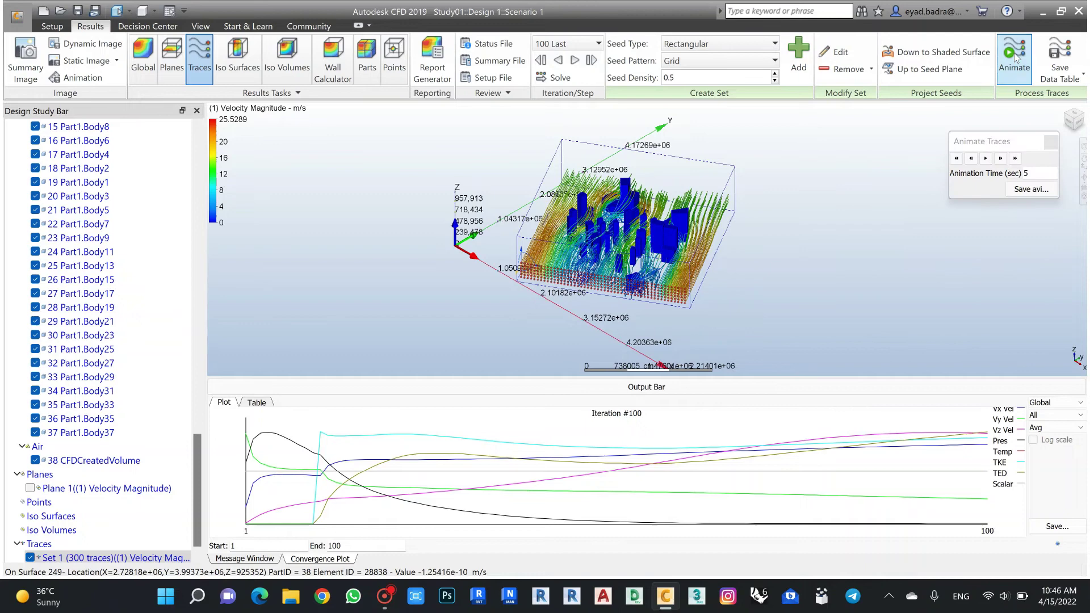
click(985, 159)
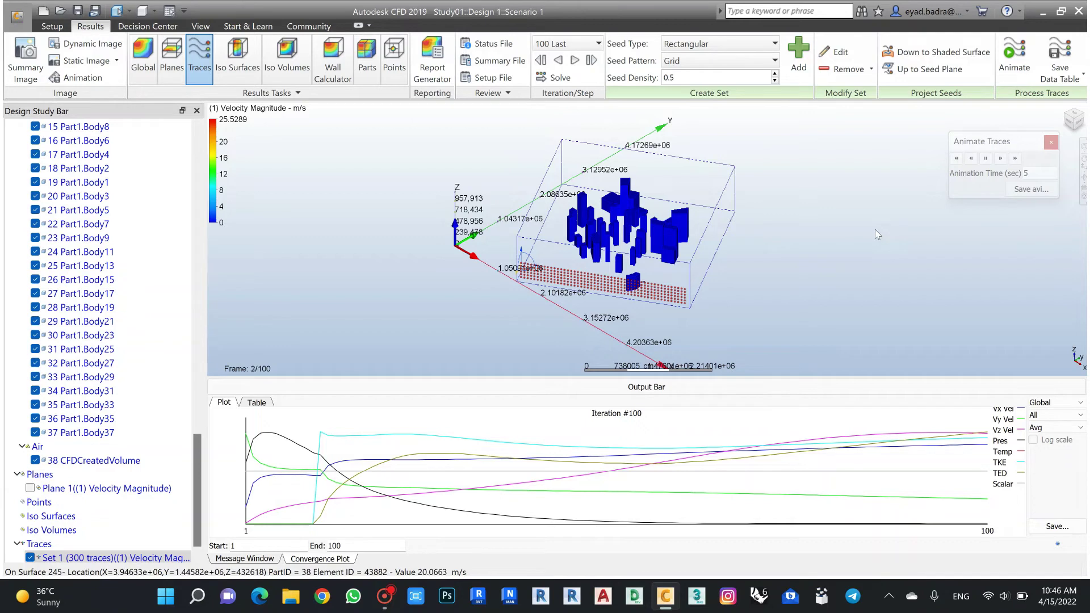
click(1001, 158)
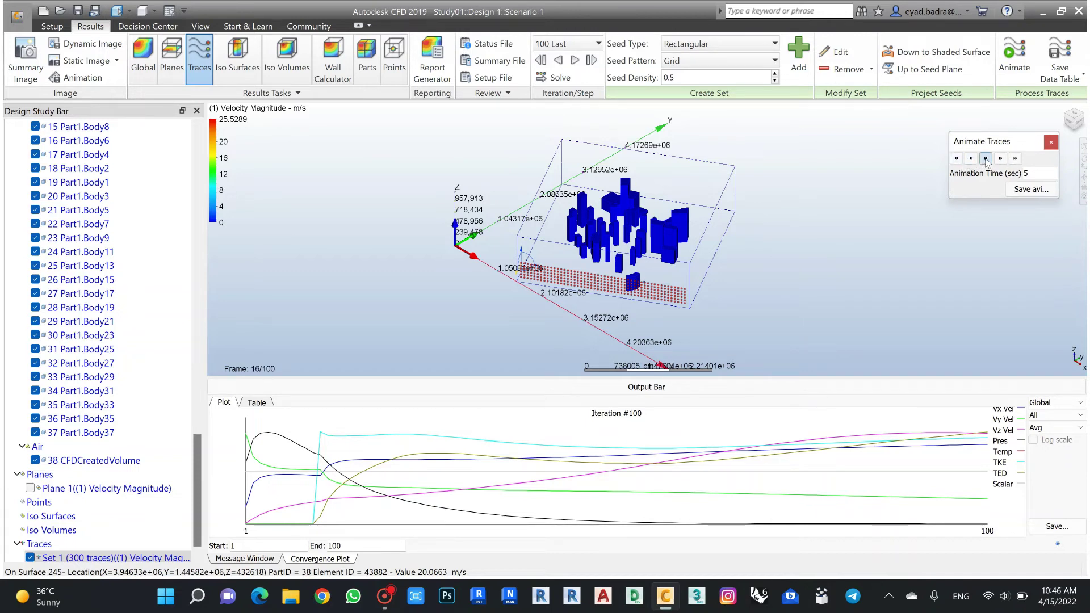
drag(999, 145, 882, 140)
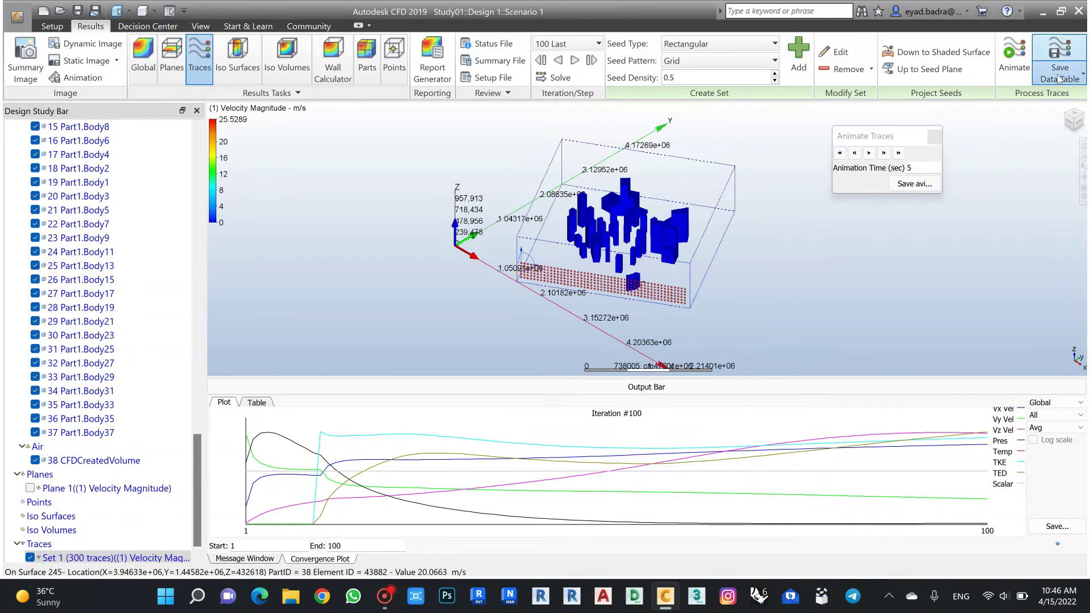
click(935, 137)
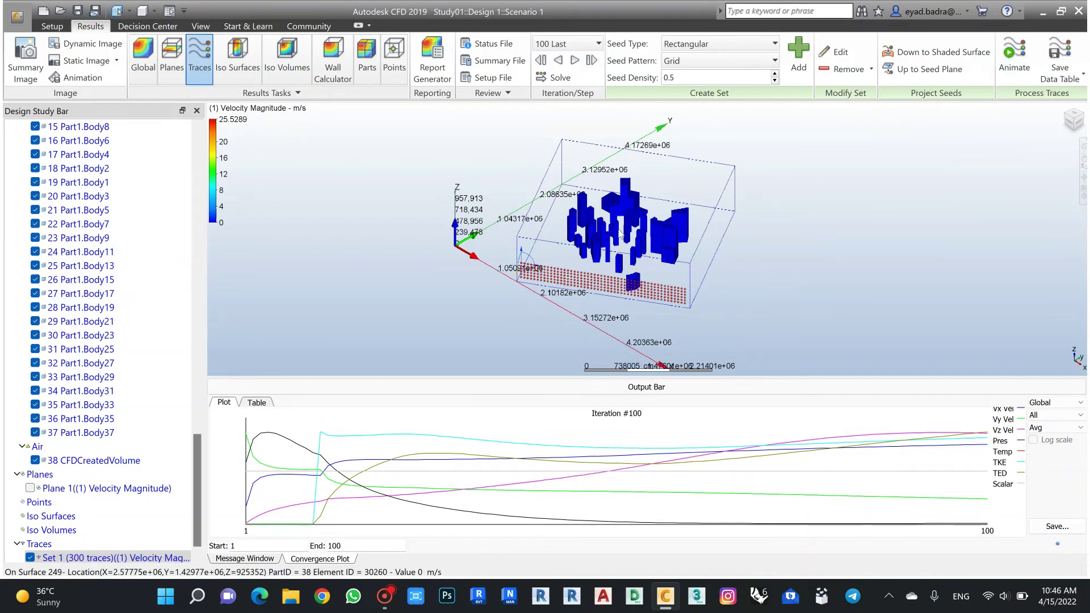
click(1014, 56)
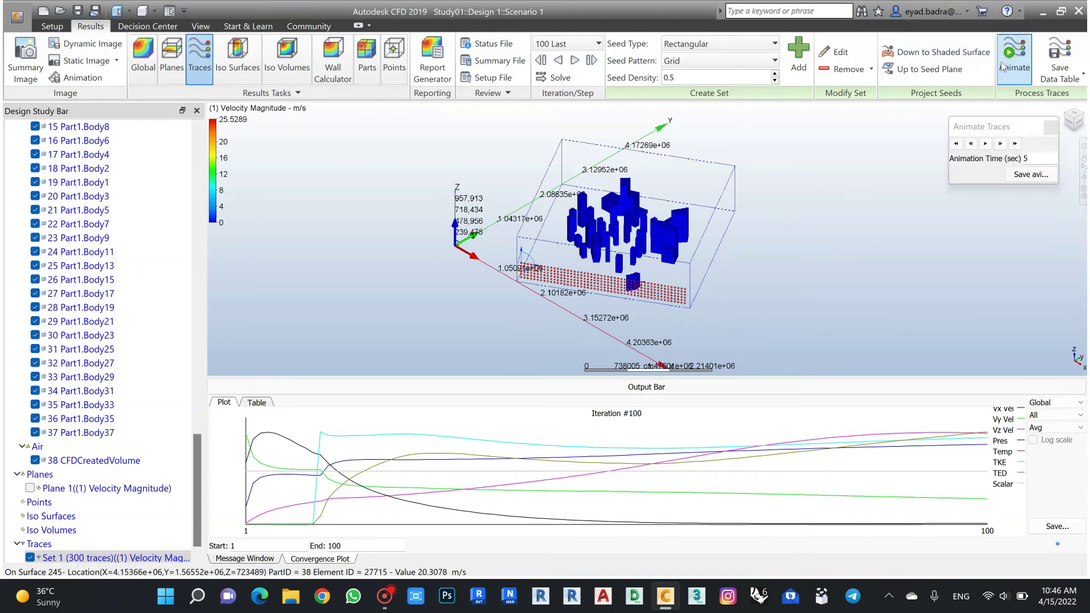
click(985, 143)
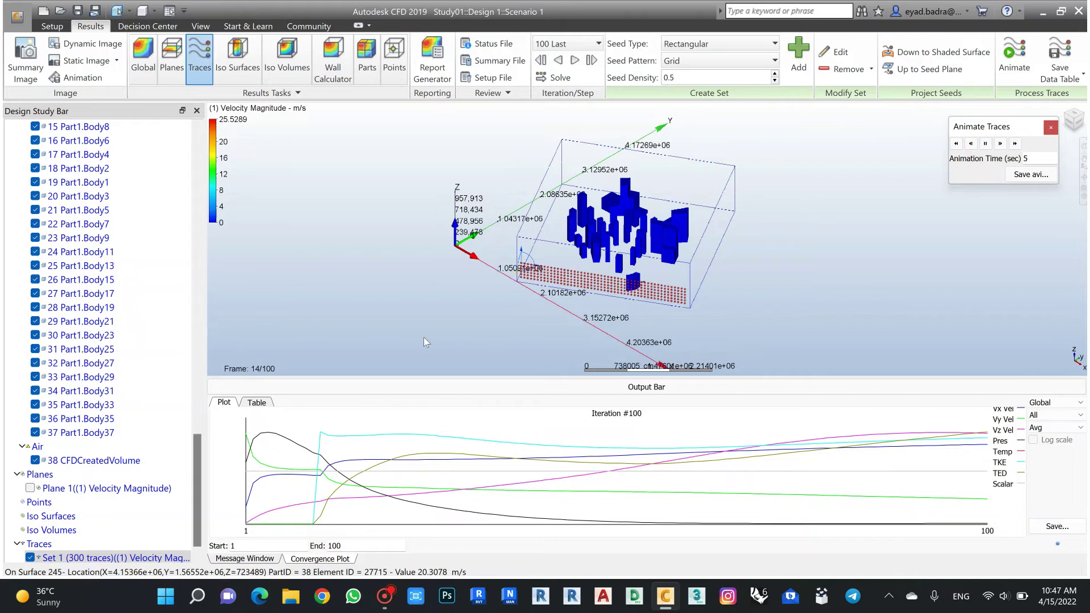
click(254, 370)
click(976, 173)
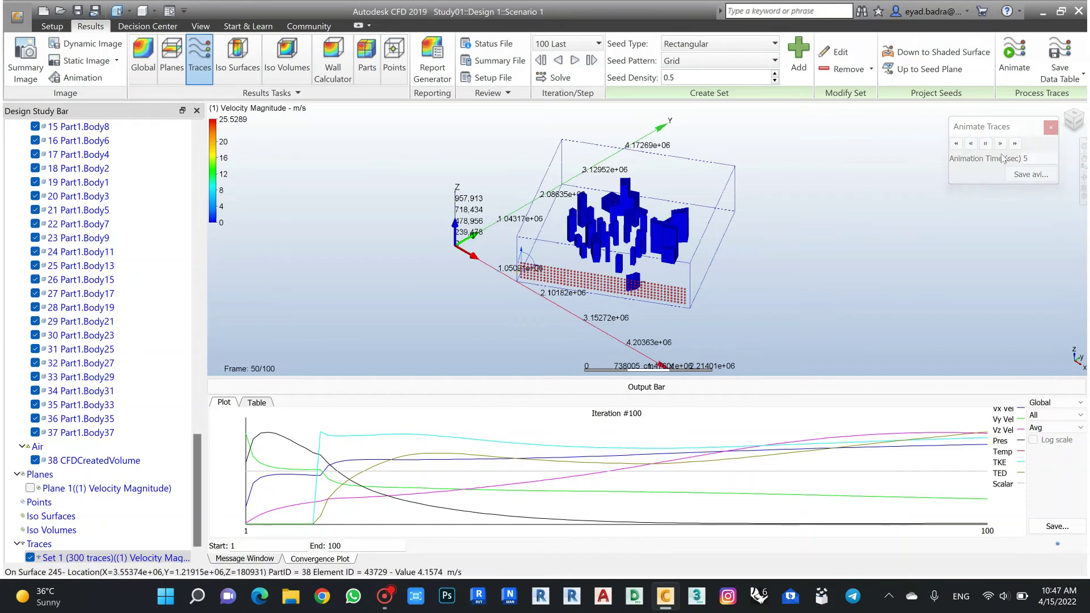
click(1051, 128)
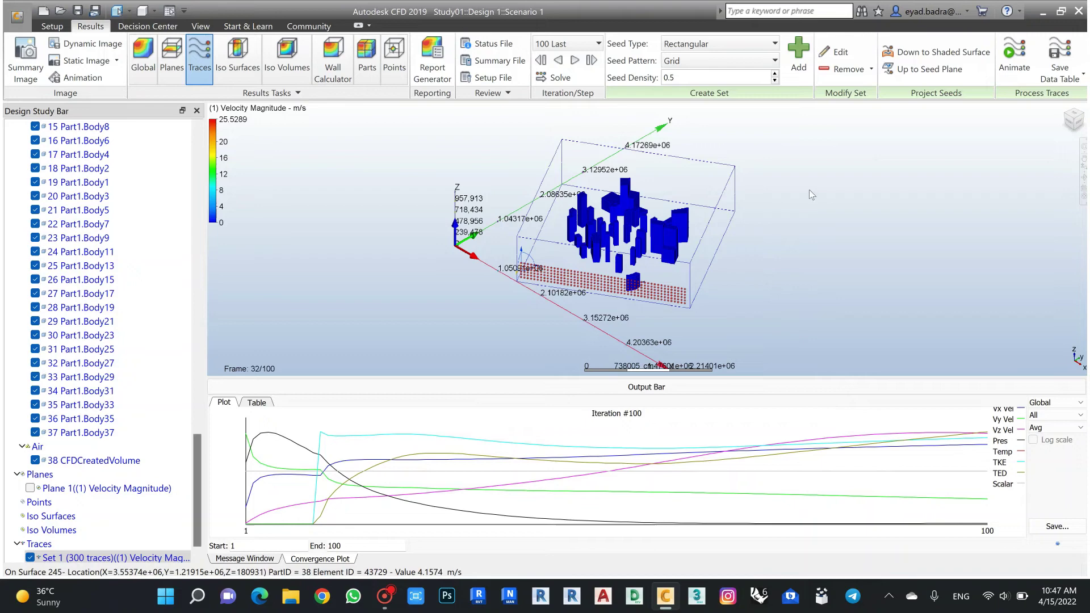
Step: Keep the final iteration's results selected in the saved result steps list
click(593, 44)
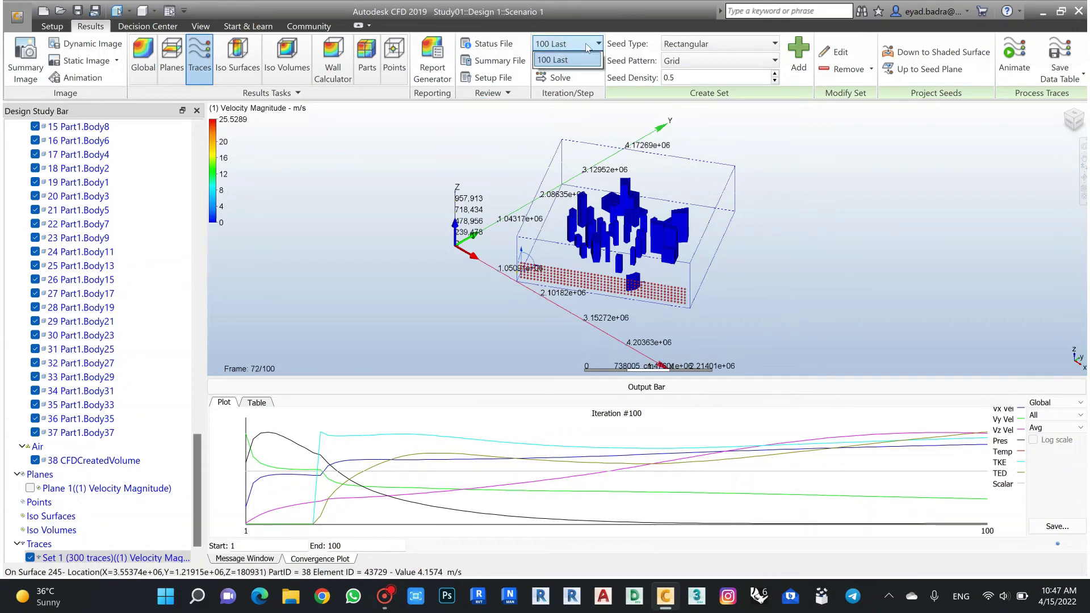
click(592, 47)
scroll(643, 233, down, 5)
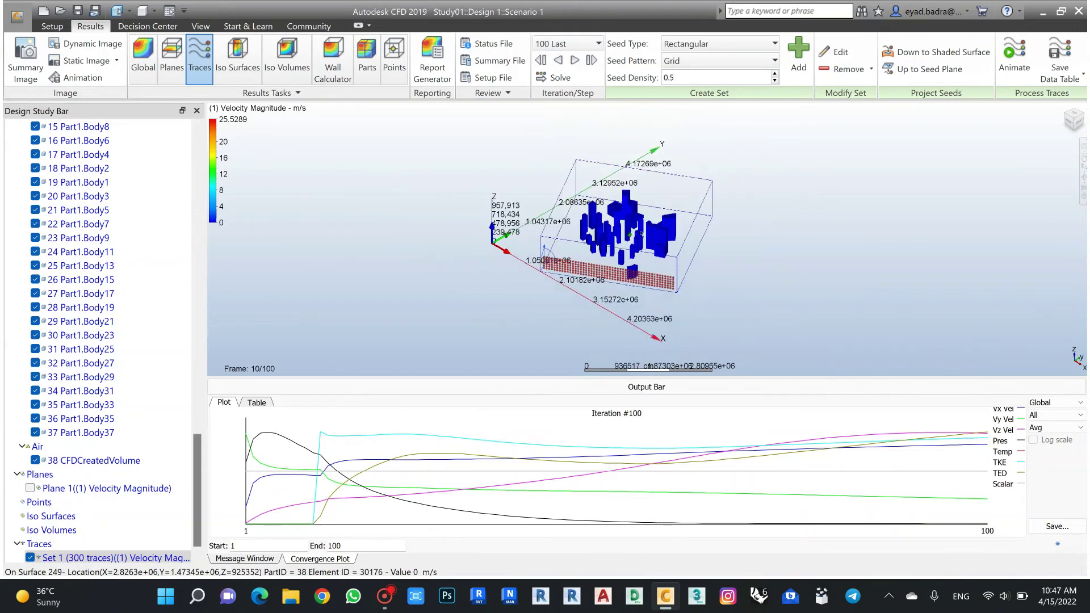
scroll(643, 233, up, 4)
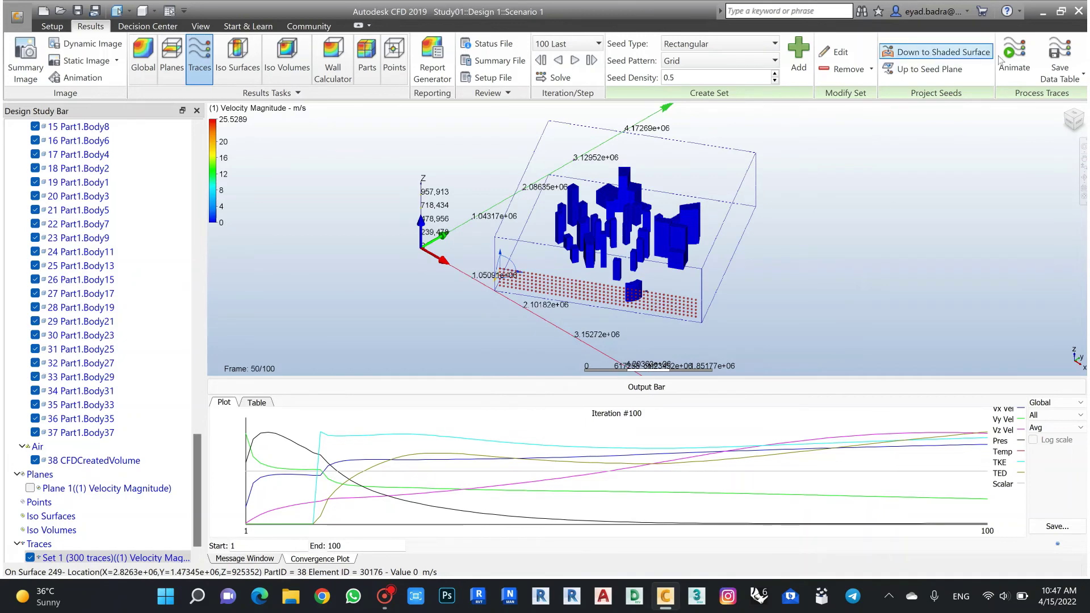
Step: Pause the trace animation at frame 50 and close its controls
click(1015, 56)
click(986, 144)
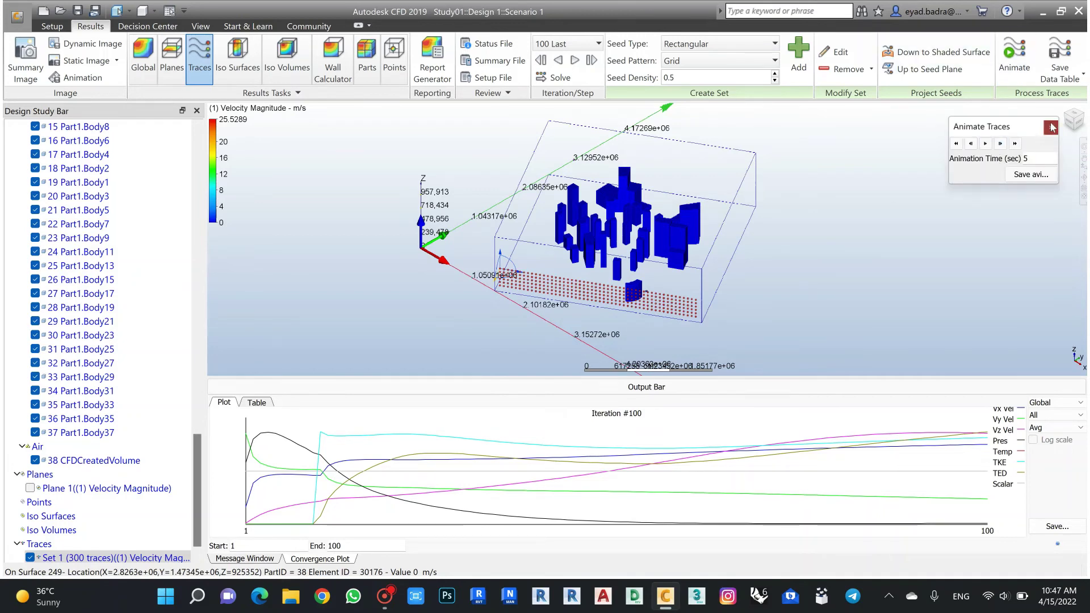
click(1052, 127)
scroll(26, 522, down, 1)
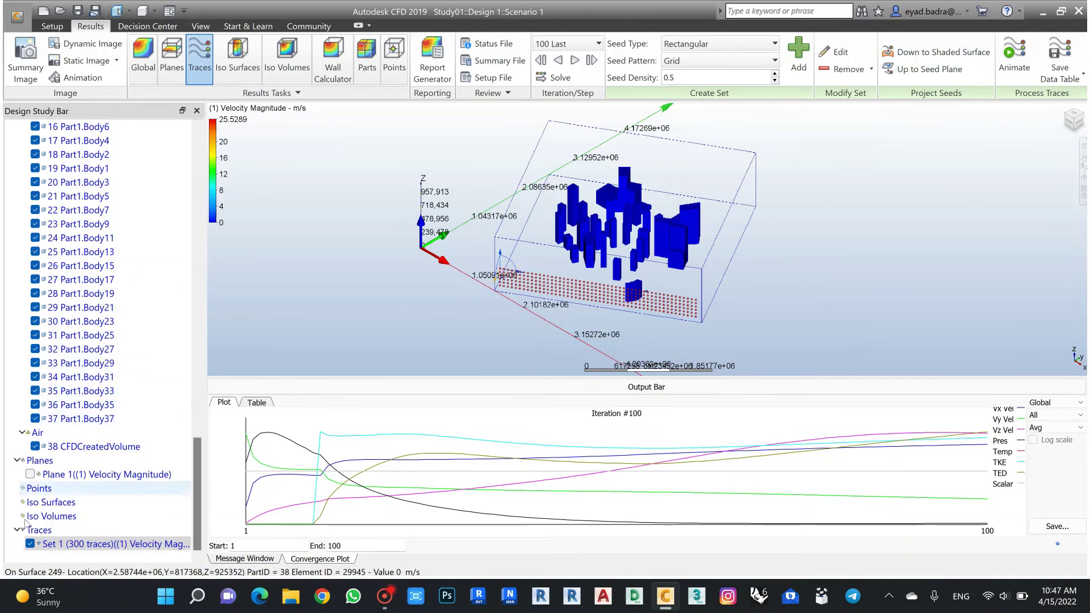
Step: Hide the Set 1 traces and switch to the Iso Volumes results task
click(30, 543)
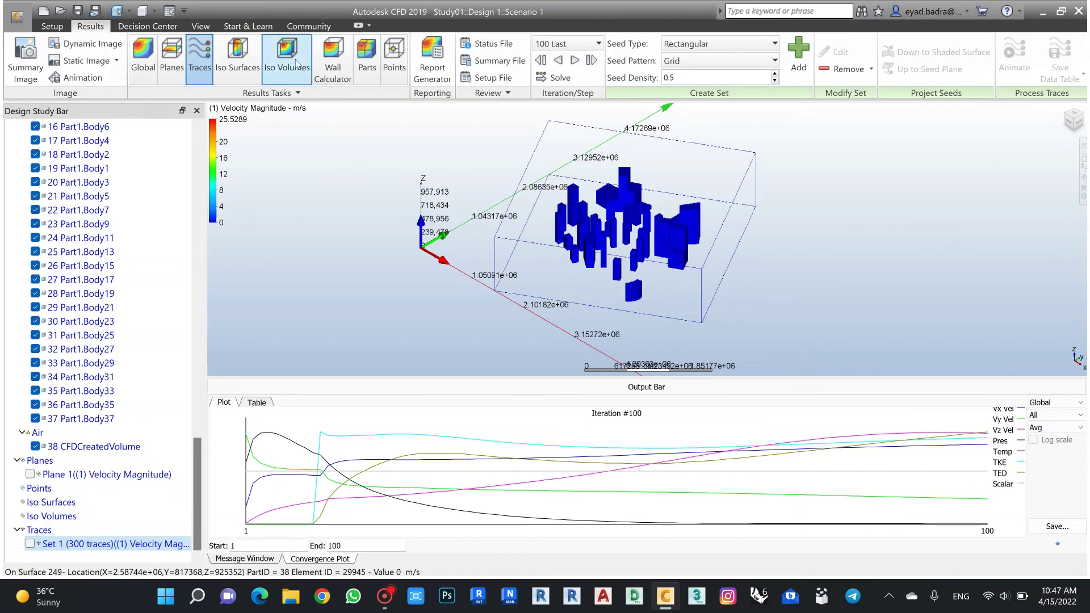
click(237, 61)
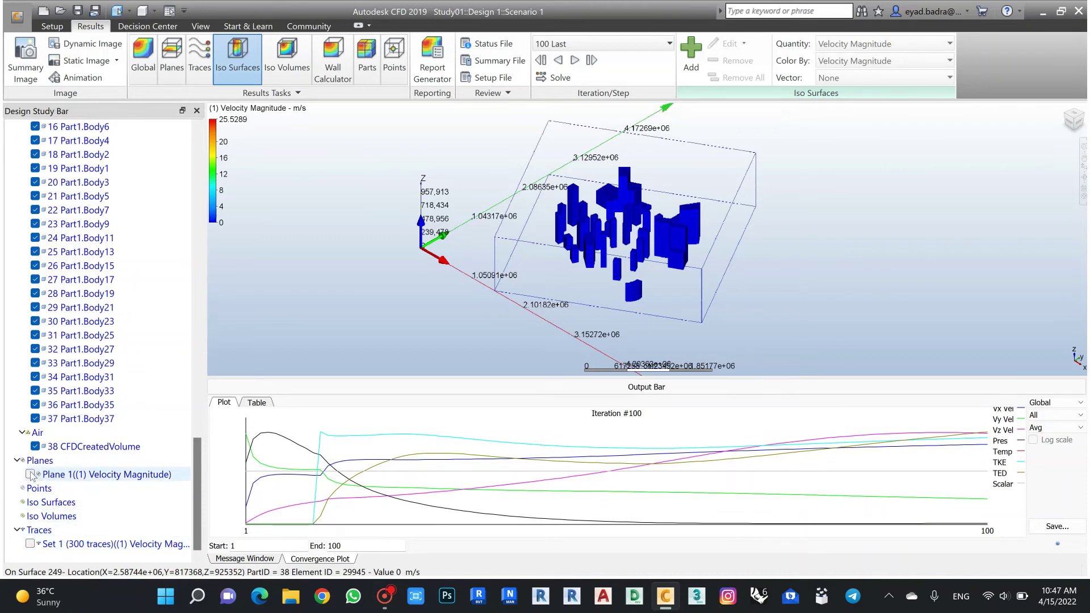
click(271, 93)
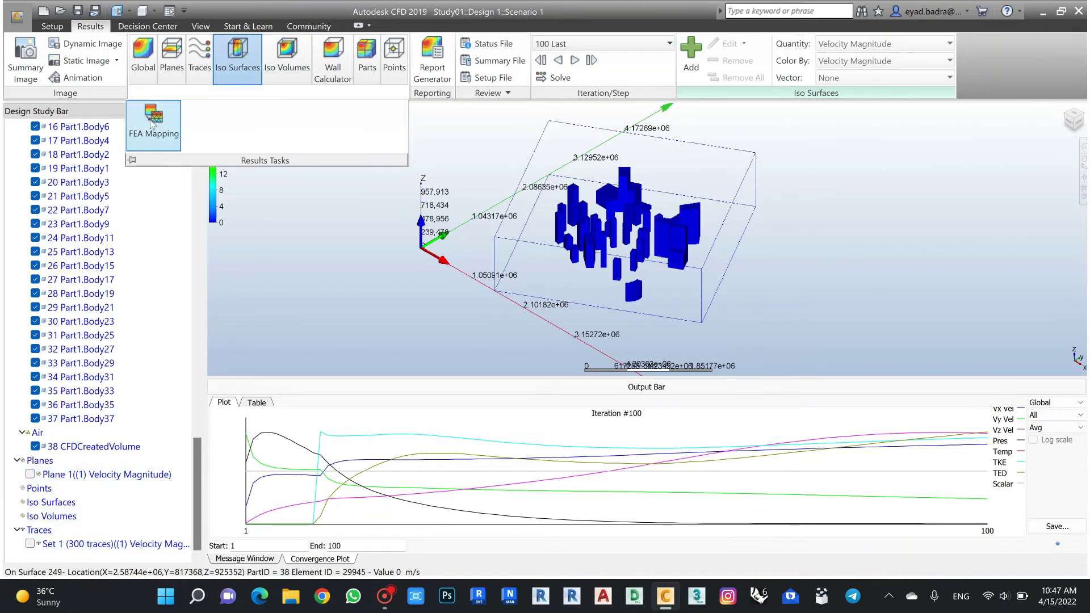
click(300, 54)
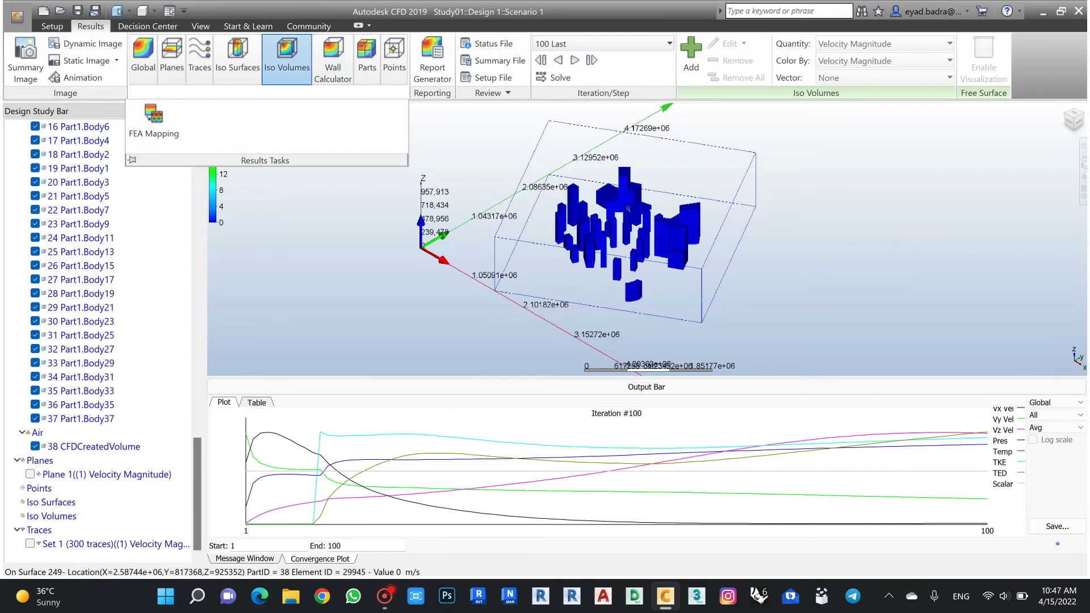
scroll(628, 208, up, 5)
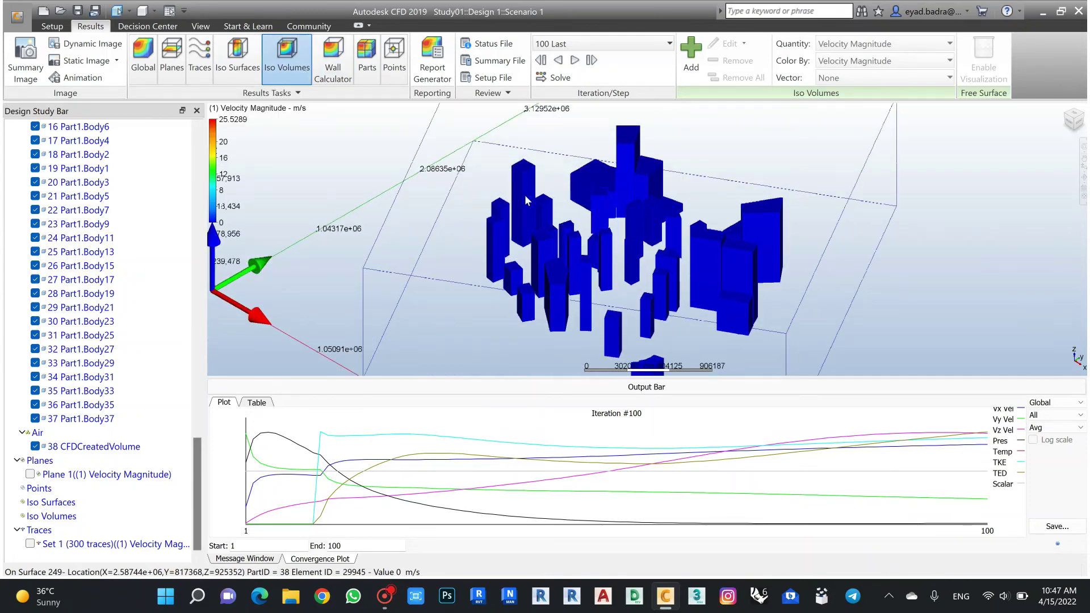
scroll(526, 200, down, 5)
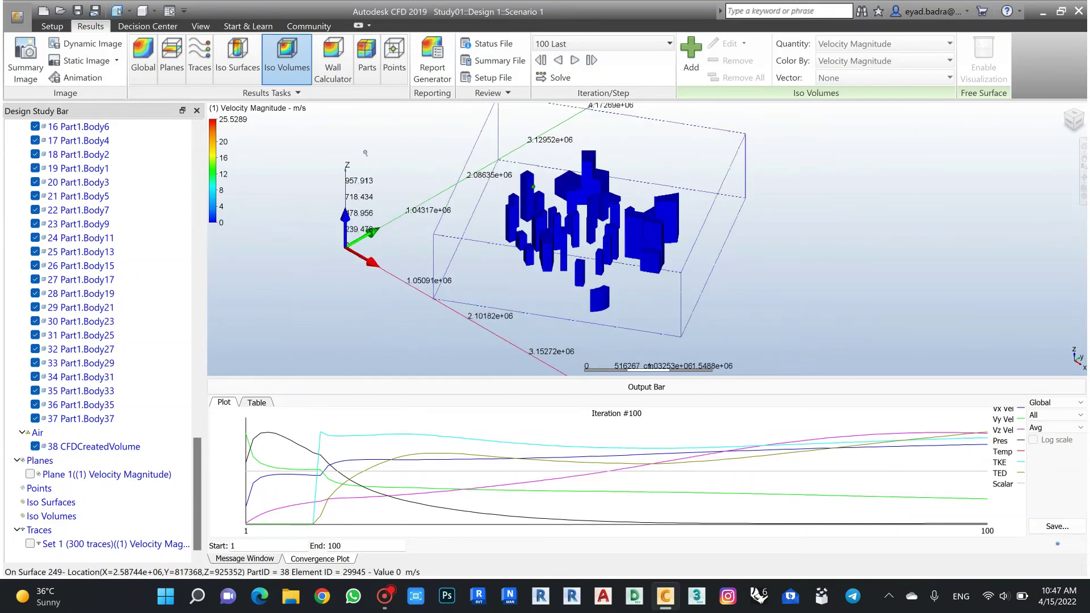
Step: Open the Wall Calculator's Wall Results panel, move it off the legend, and close it
click(339, 68)
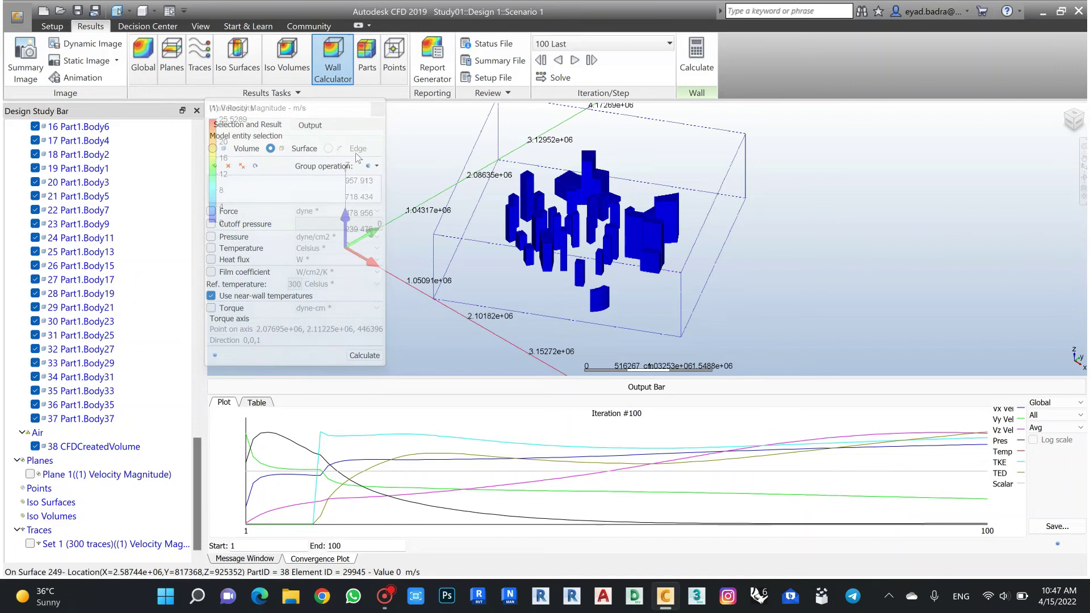
drag(305, 112, 355, 81)
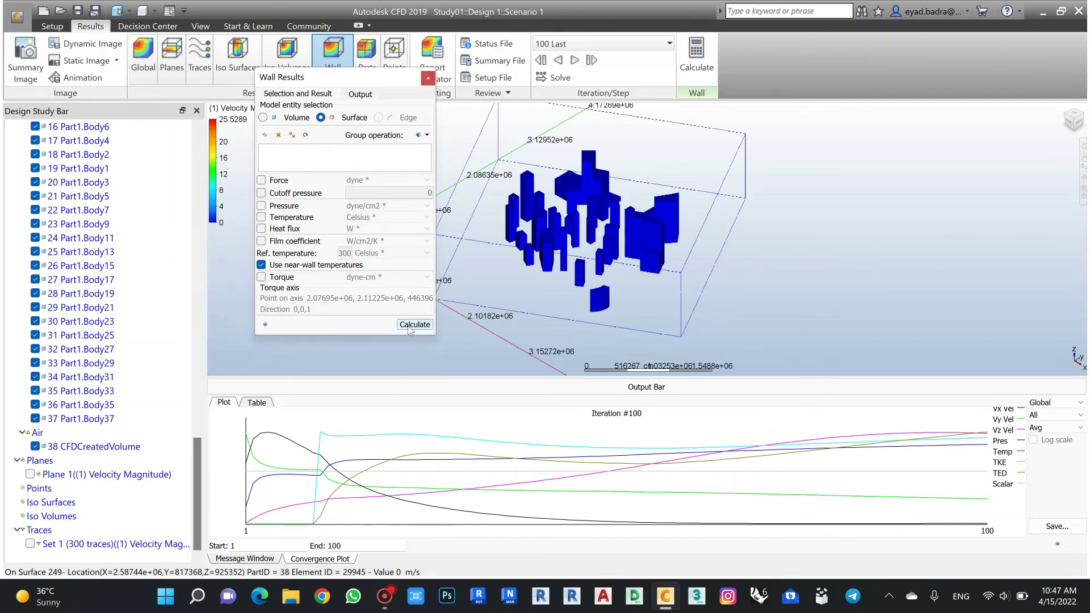
click(427, 80)
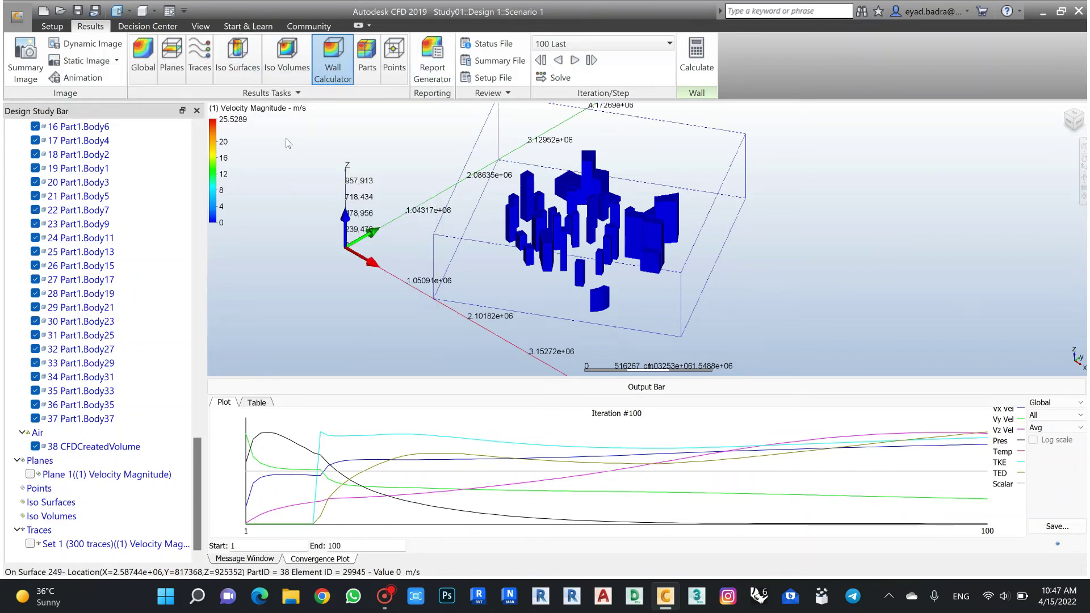
click(287, 57)
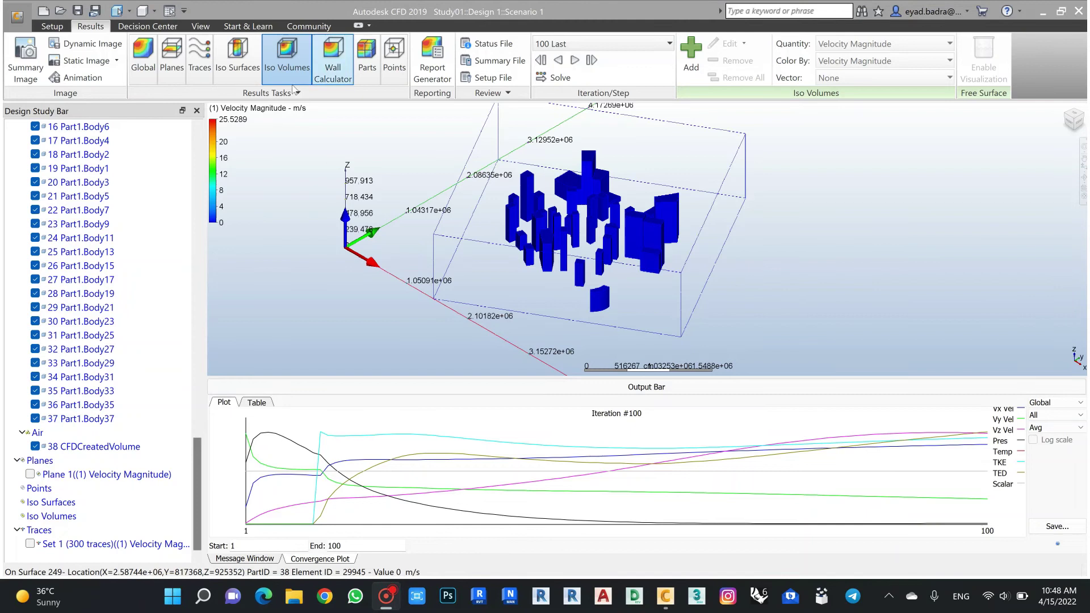
Step: Add IsoVolume 1 and IsoSurface 1 of velocity magnitude, leaving only the iso volume visible
right_click(47, 516)
click(67, 522)
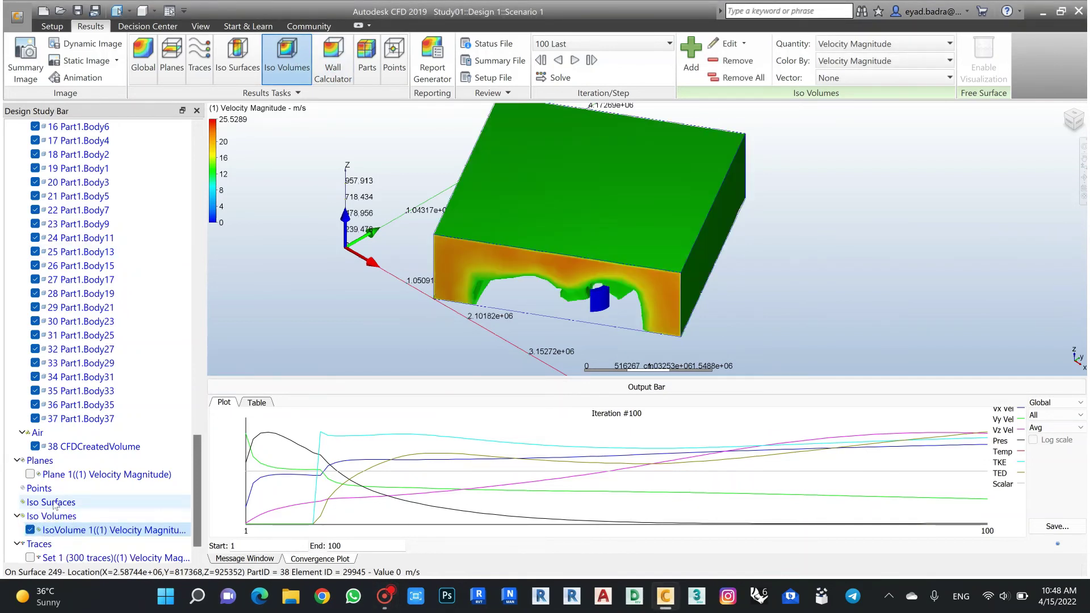
right_click(52, 502)
click(77, 510)
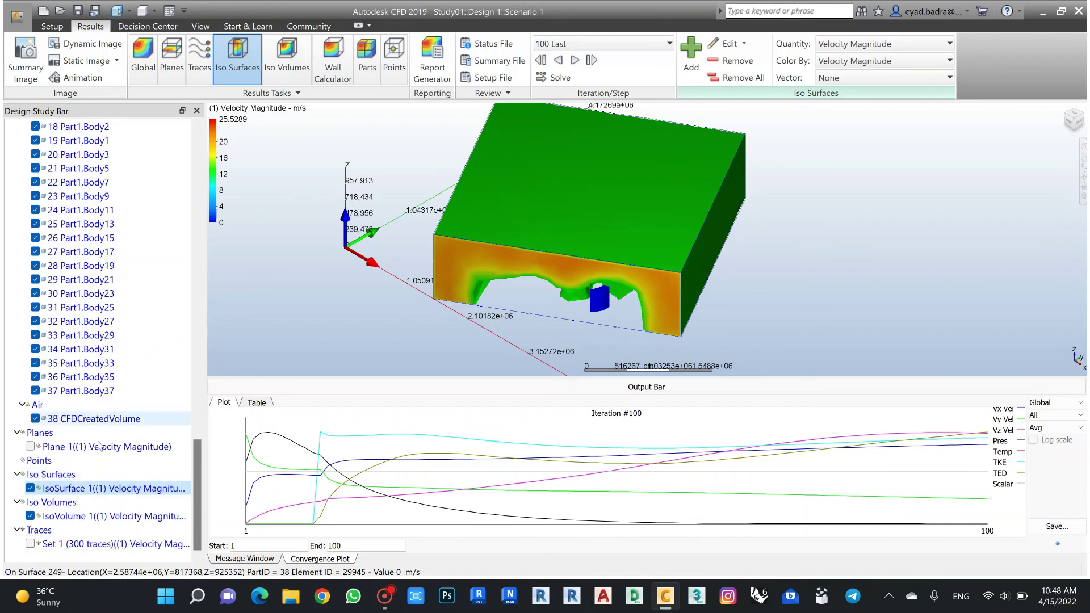
click(30, 516)
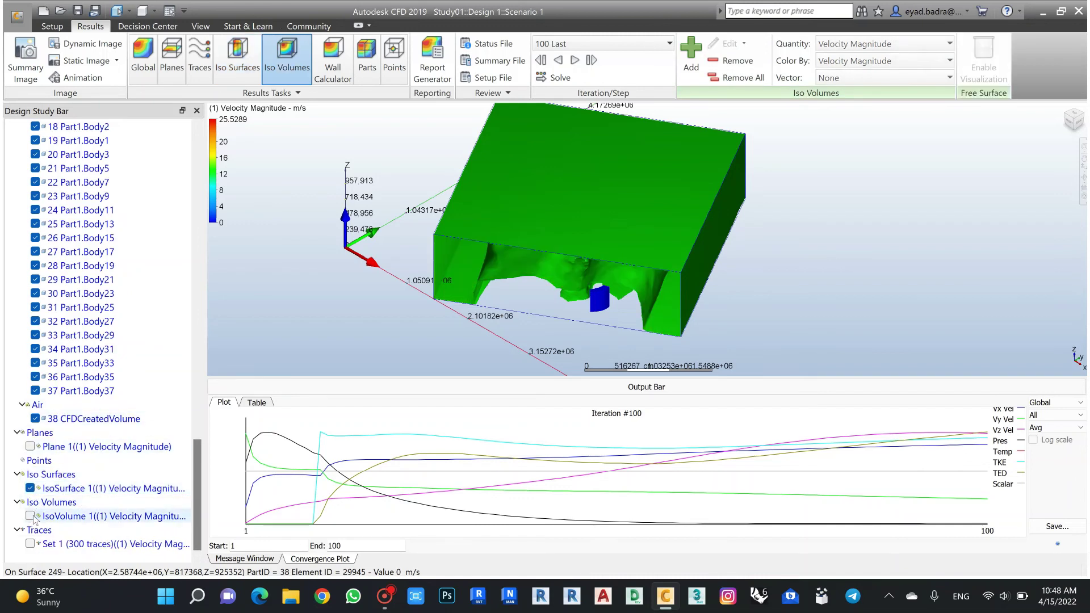
click(30, 516)
click(30, 488)
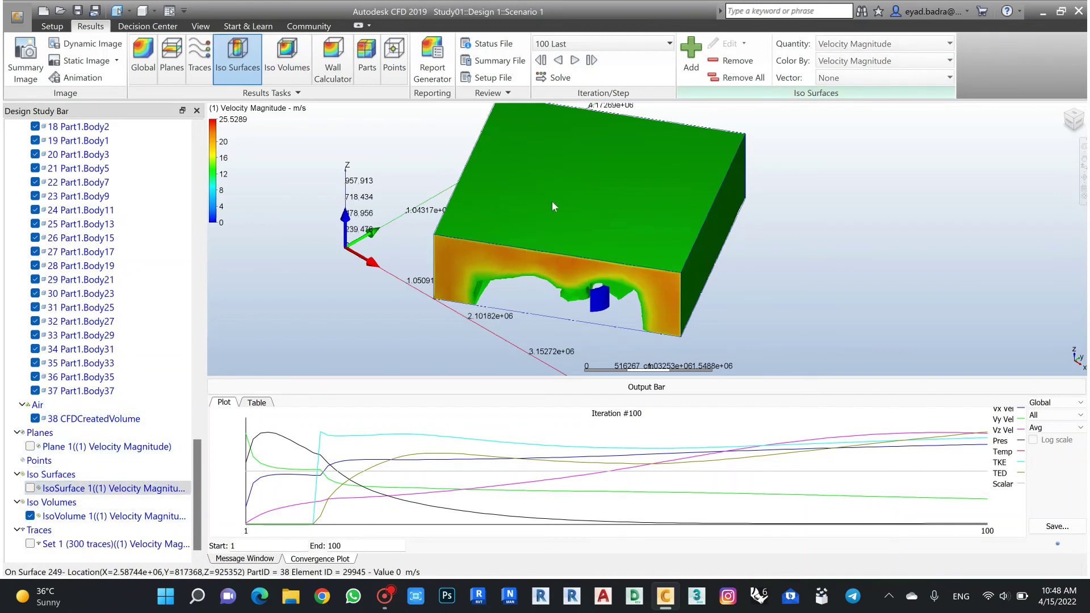
Step: Orbit to inspect the iso volume, then the iso surface, and hide both
scroll(553, 227, up, 2)
scroll(566, 256, down, 3)
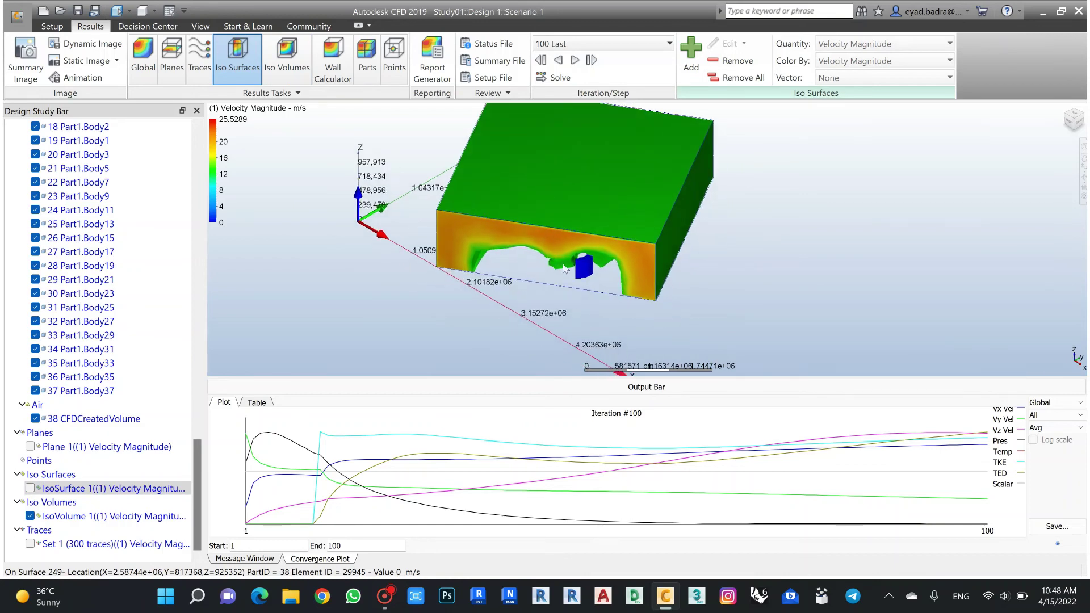
middle_drag(554, 277, 499, 284)
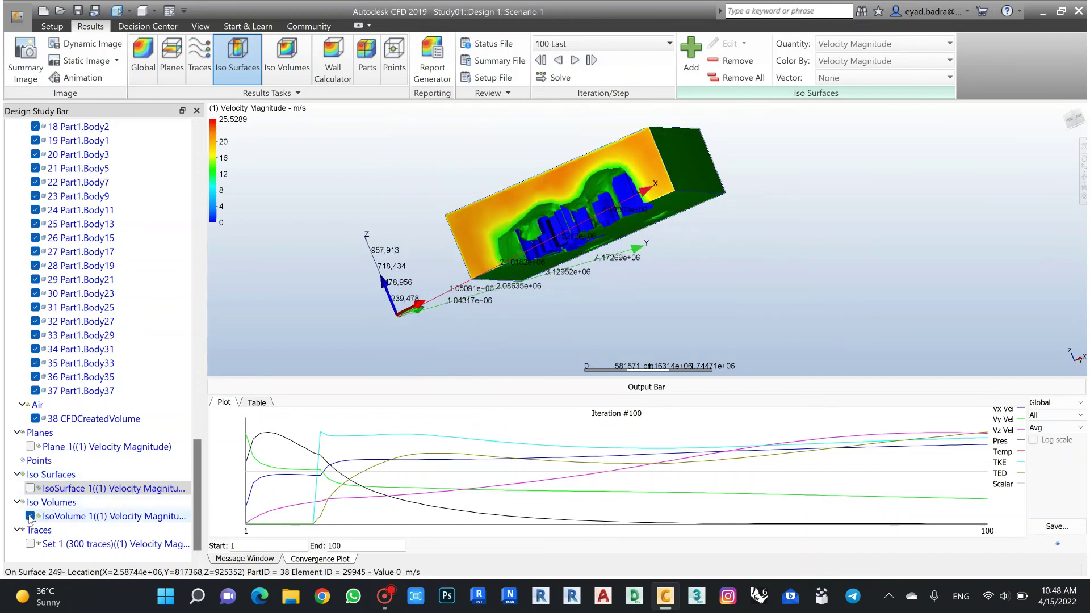
click(31, 516)
click(30, 488)
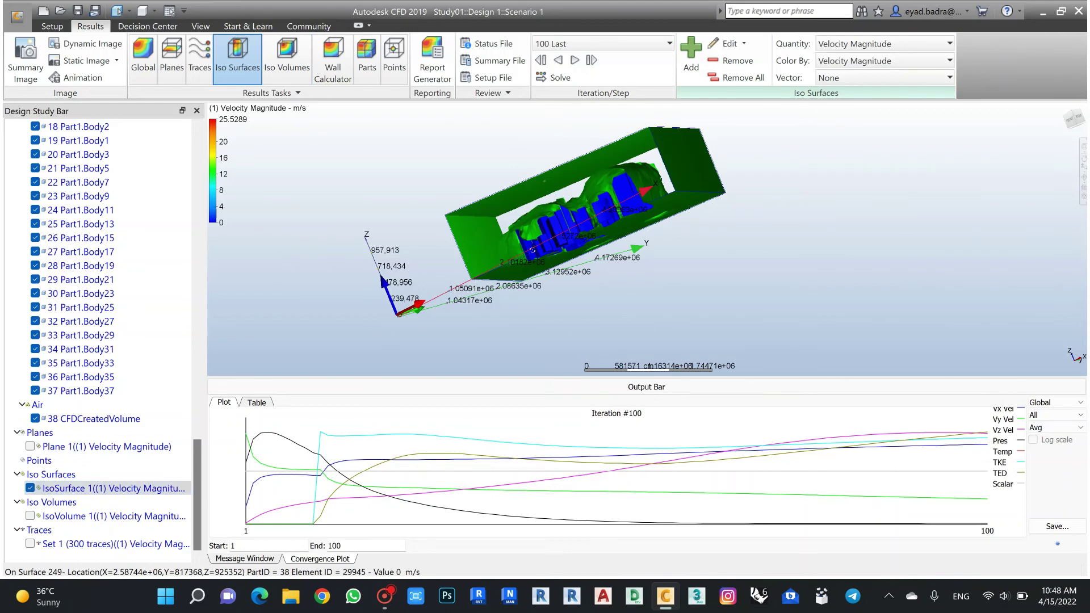
middle_drag(532, 250, 546, 214)
scroll(593, 229, up, 8)
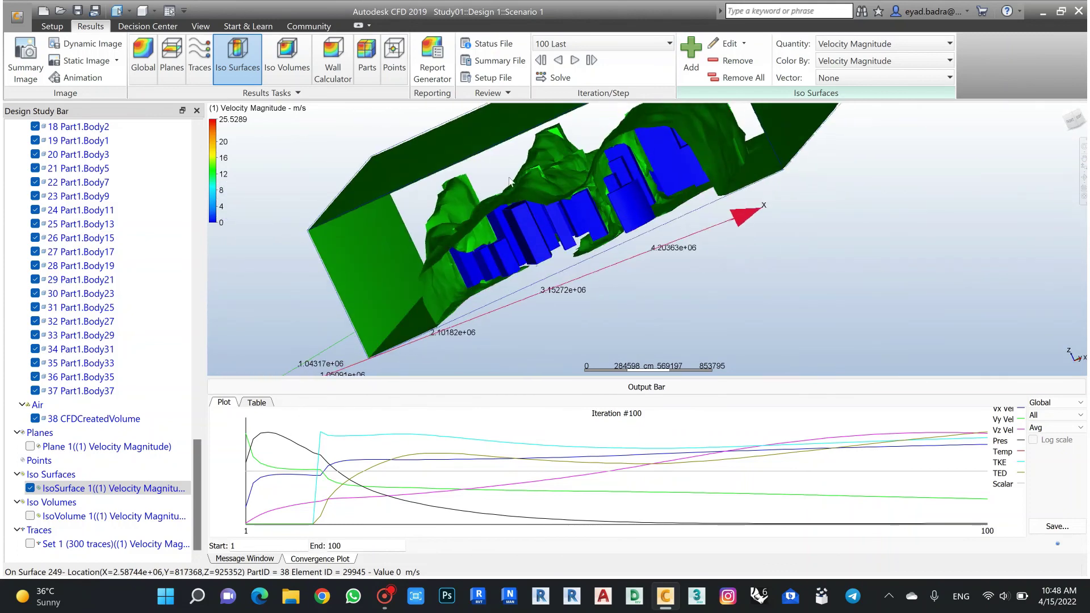
middle_drag(577, 280, 710, 318)
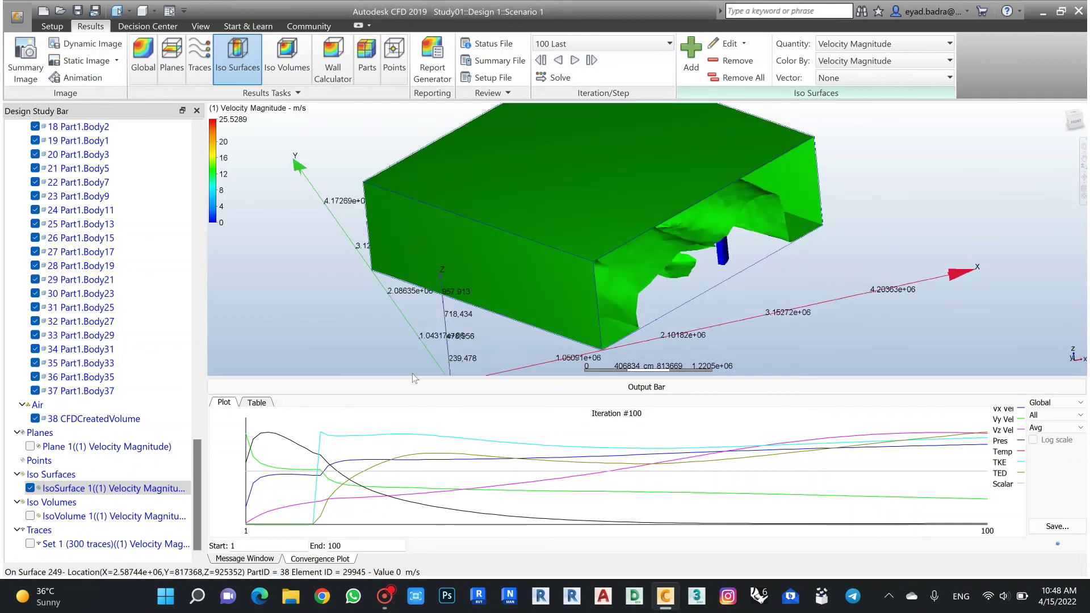
click(30, 488)
Step: Show Plane 1, rotate it horizontal through the buildings, and view it zoomed from the top
click(30, 446)
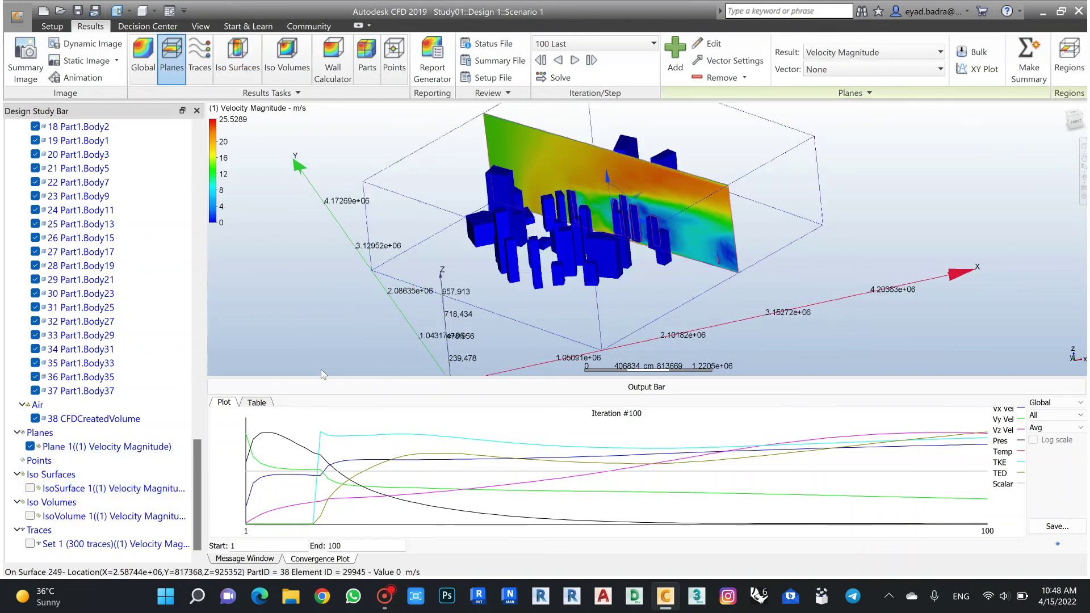
click(1074, 115)
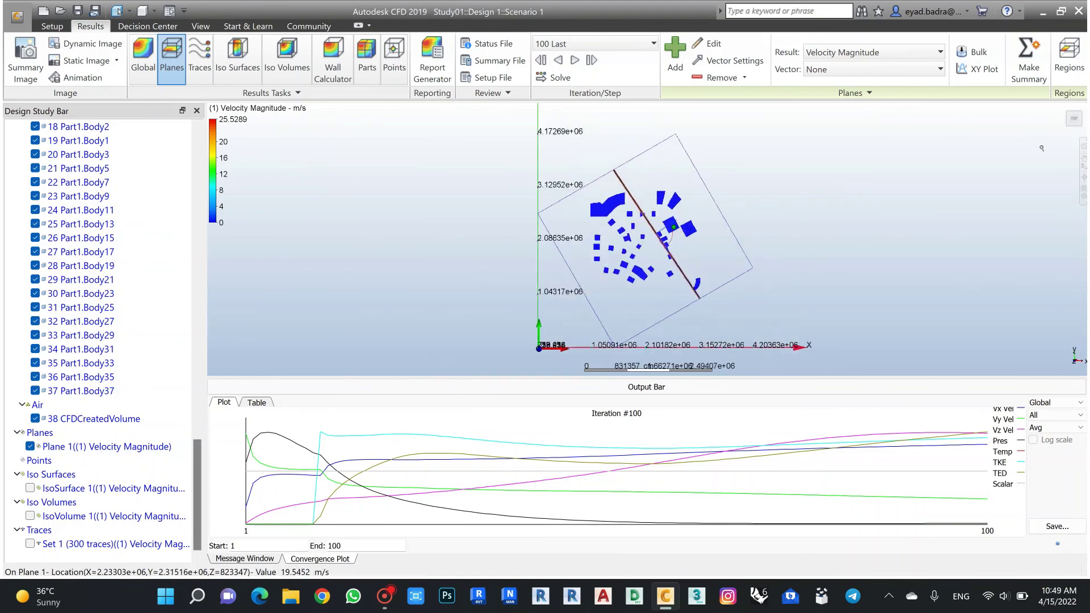
click(1063, 107)
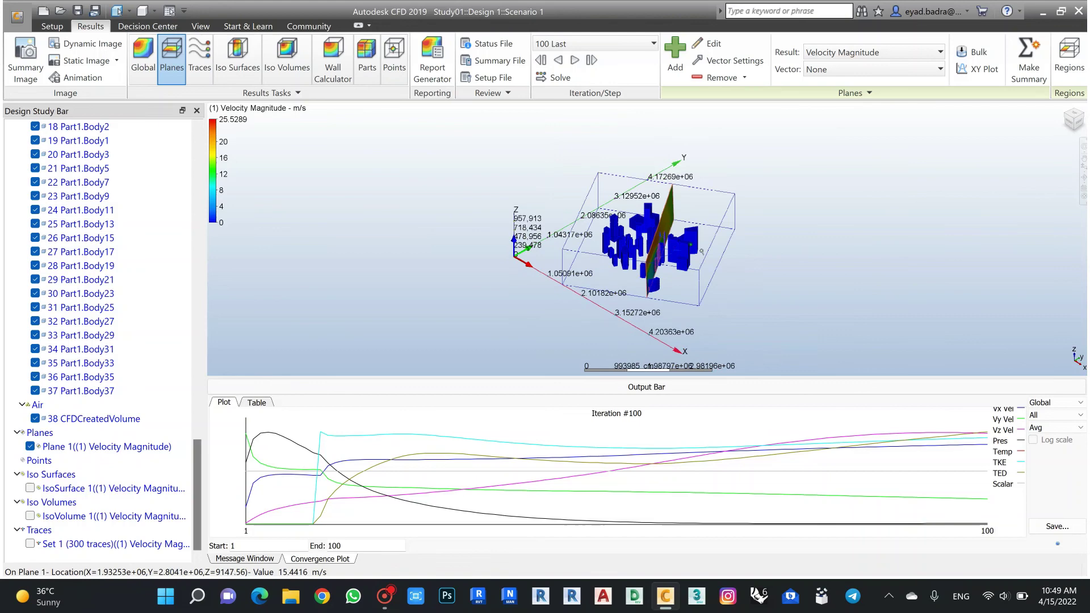
scroll(704, 233, up, 5)
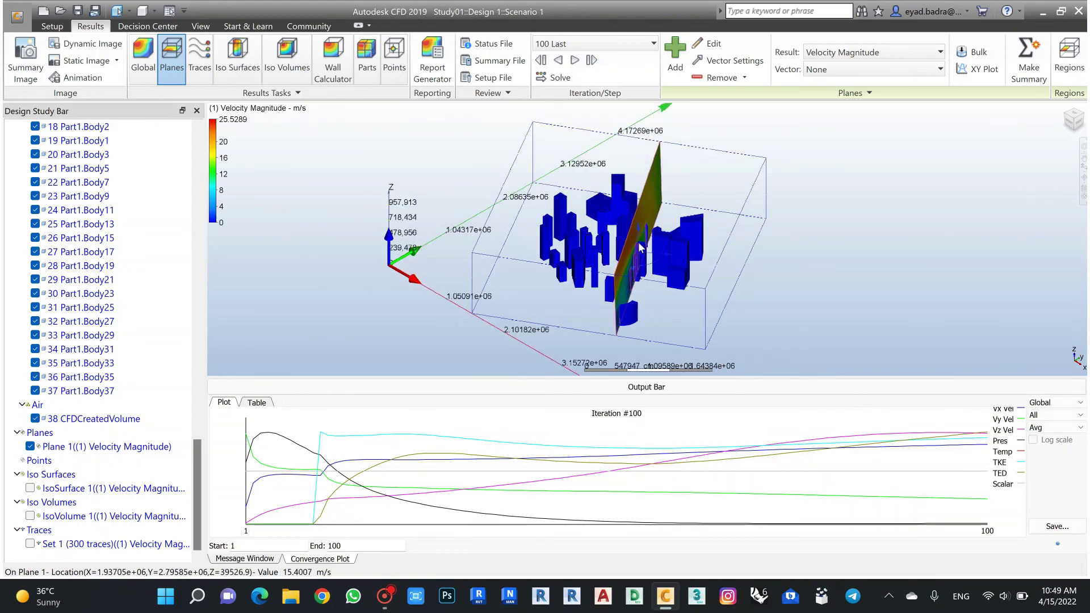
drag(593, 222, 643, 230)
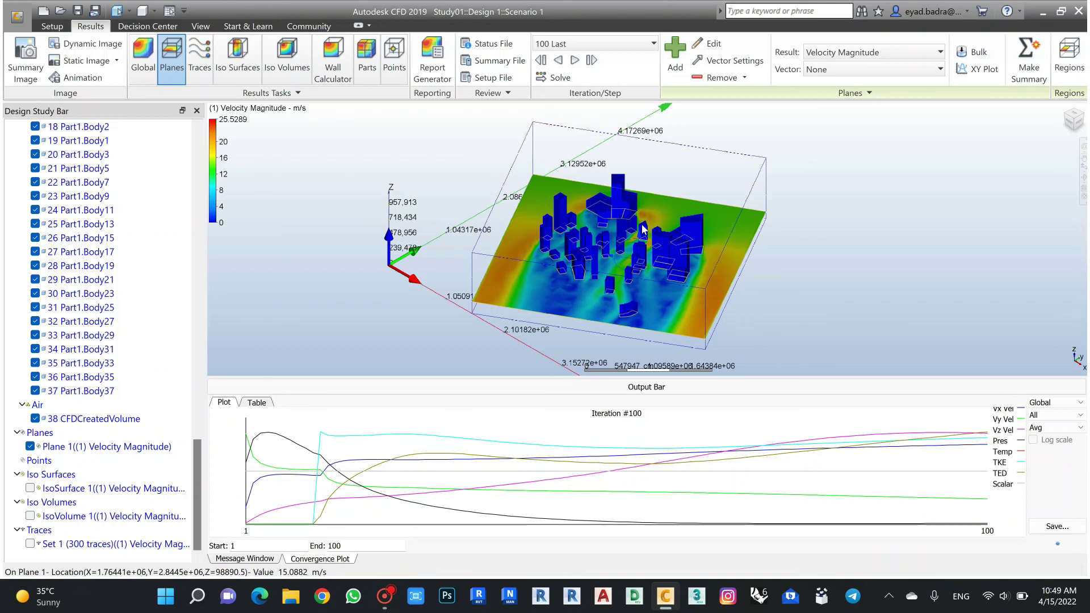
click(1075, 115)
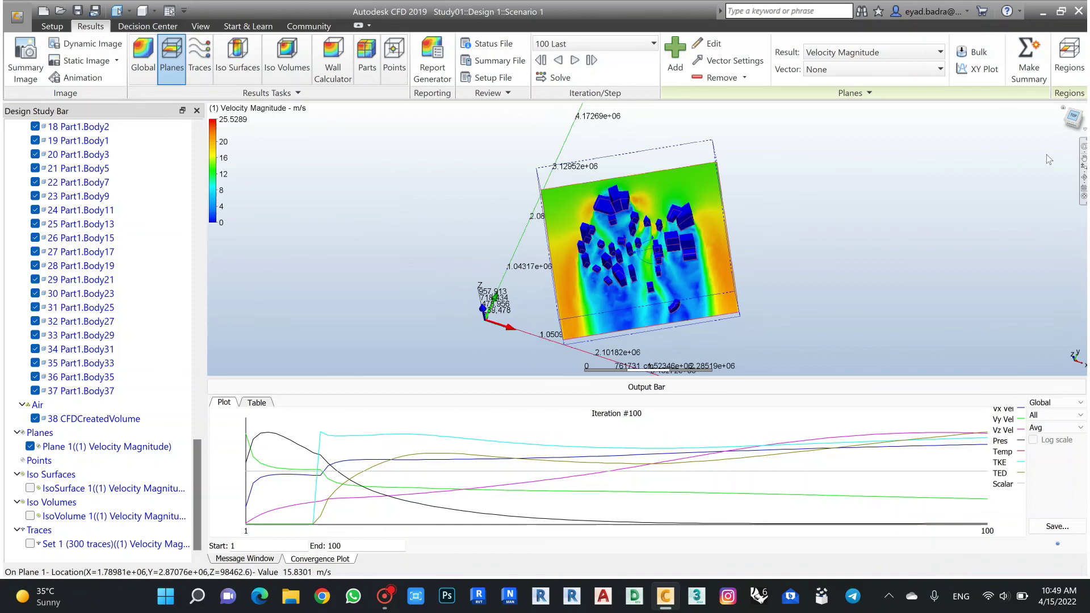
scroll(653, 252, up, 5)
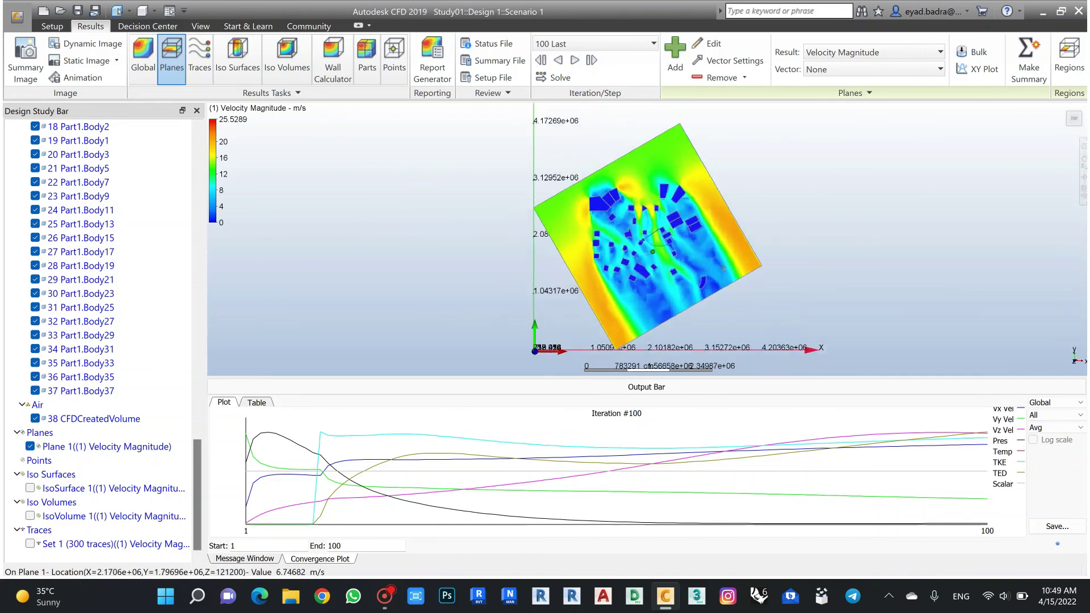